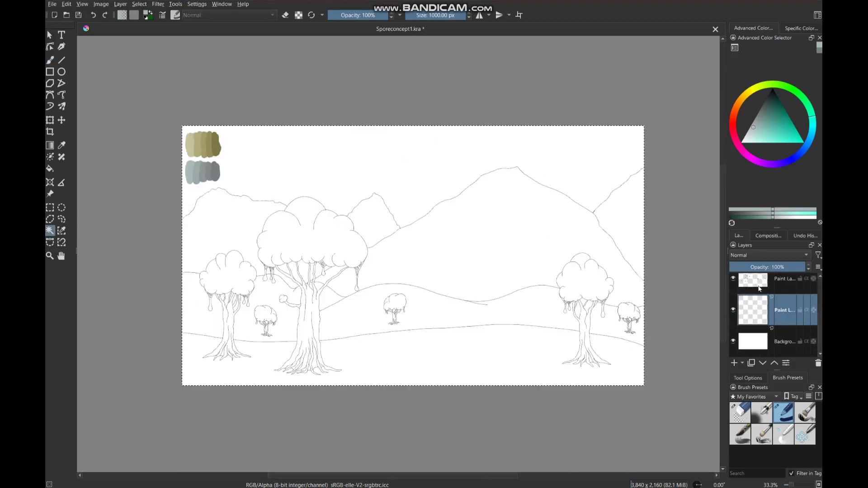
Step: Magic Wand the empty sky above the mountains and paint it a flat blue-gray
click(552, 174)
key(b)
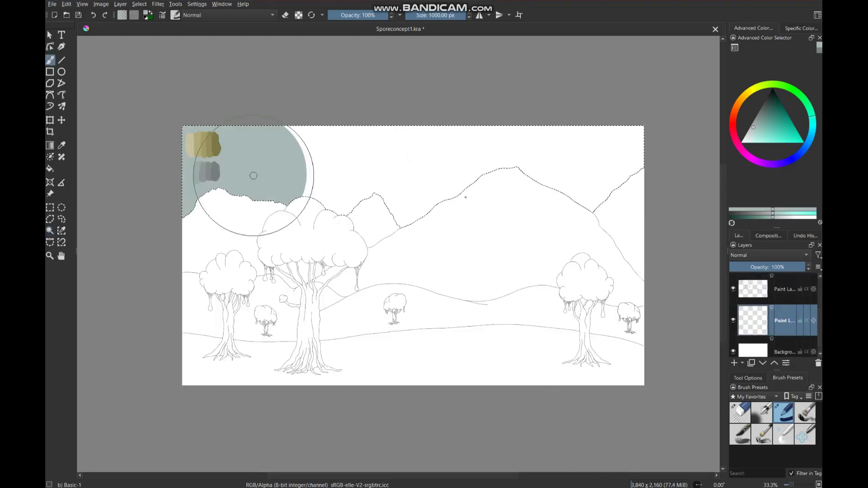
drag(203, 145, 349, 132)
click(50, 231)
scroll(417, 386, down, 1)
scroll(510, 359, up, 2)
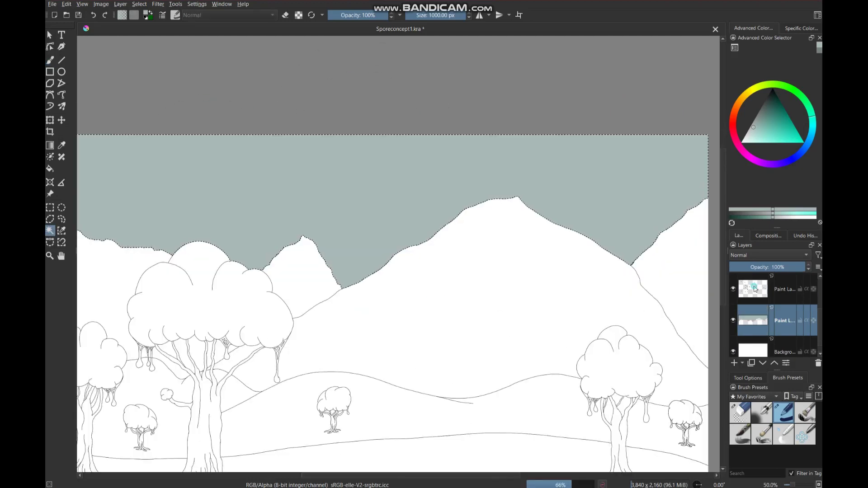
Step: Magic Wand the white mountain areas on the line-art layer, adding more mountain to the selection
key(Page_Up)
key(Page_Down)
scroll(490, 371, down, 1)
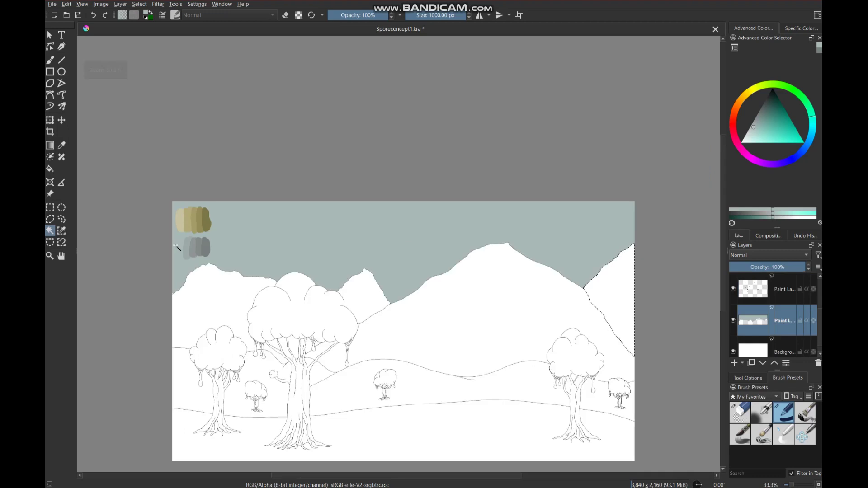
scroll(173, 247, up, 4)
scroll(250, 256, down, 4)
key(b)
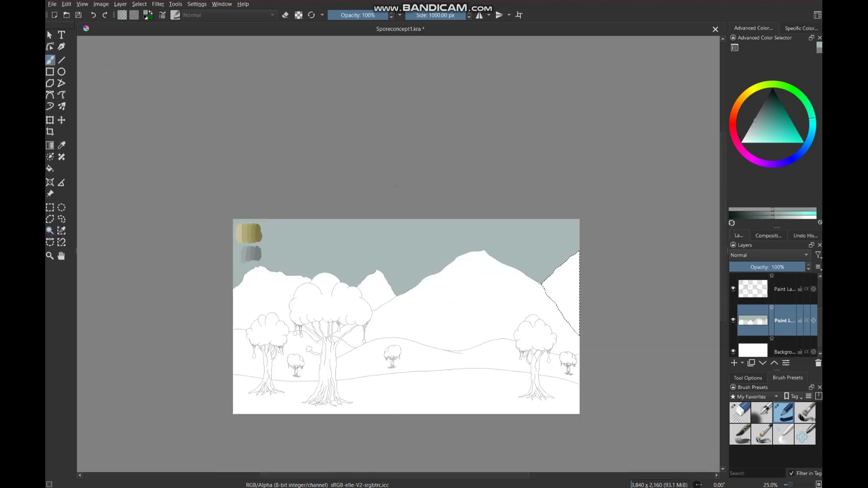
scroll(585, 349, up, 3)
click(50, 231)
key(Page_Up)
click(429, 254)
Step: Paint the selected central mountains gray on the colour layer
key(Page_Down)
click(50, 60)
drag(236, 328, 475, 223)
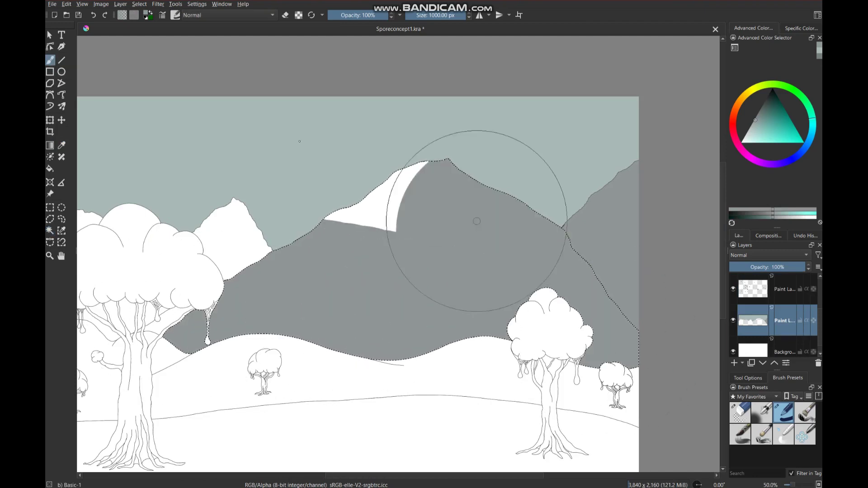
scroll(243, 300, left, 10)
Step: Select the white left mountains, including the far-left one, and paint them gray
click(51, 231)
key(Page_Up)
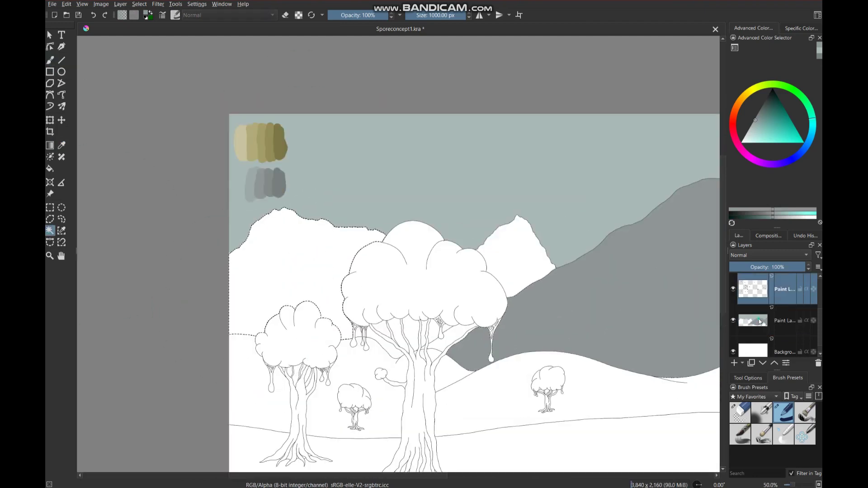
click(760, 322)
key(b)
scroll(407, 267, down, 3)
scroll(489, 307, up, 5)
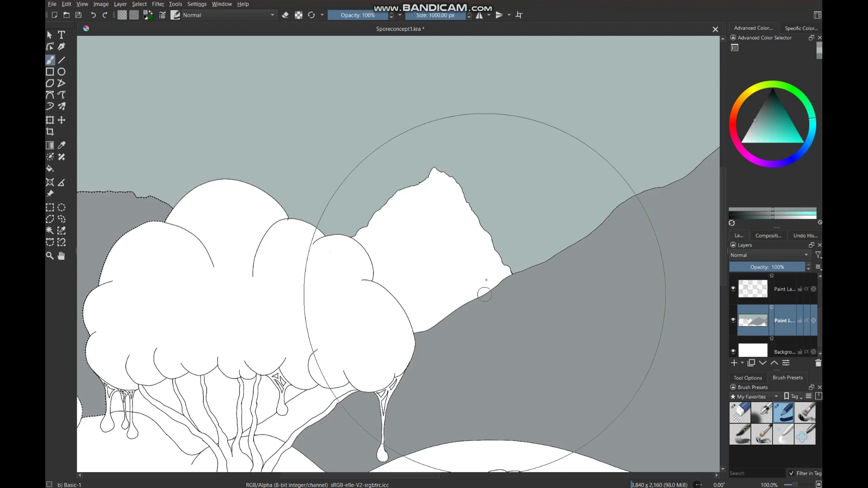
Step: Select the remaining white mountain peak and paint it gray
key(ctrl+w)
key(Page_Up)
click(761, 326)
key(b)
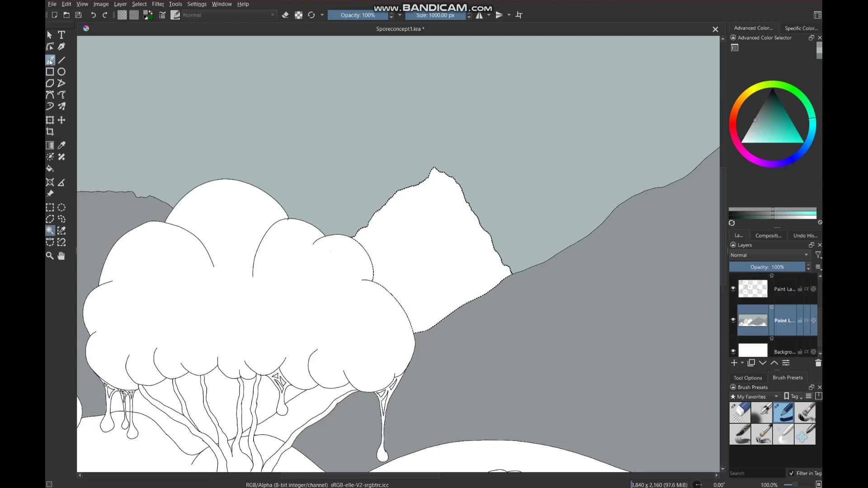
scroll(475, 188, down, 2)
scroll(407, 246, down, 2)
scroll(446, 242, up, 3)
scroll(446, 242, up, 1)
Step: Fill one last selected mountain patch gray on the colour layer
key(ctrl+w)
key(Page_Up)
key(b)
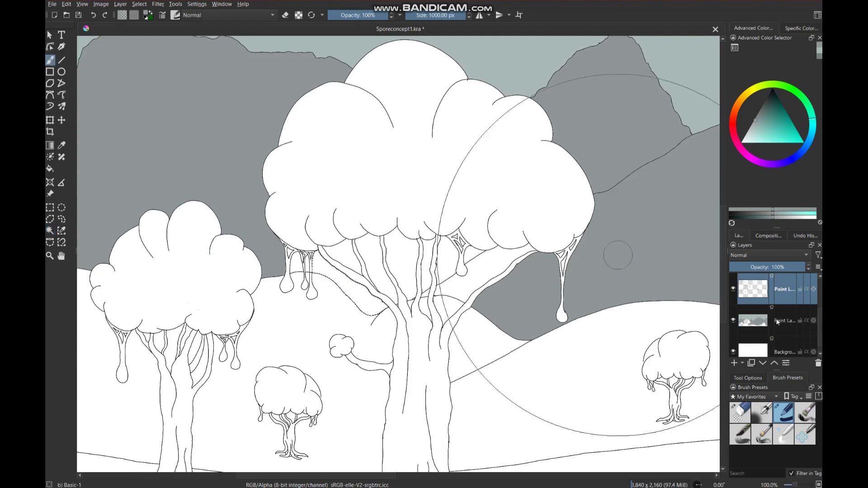
key(Page_Down)
key(Page_Up)
key(ctrl+w)
key(e)
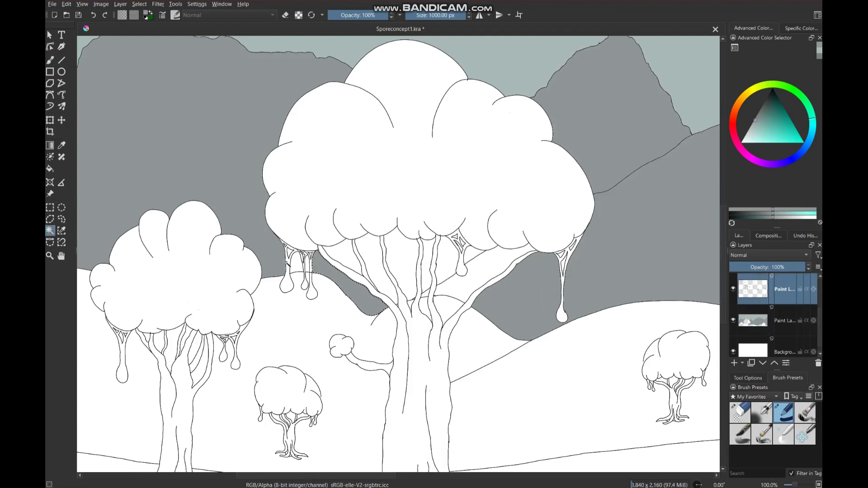
scroll(272, 266, up, 5)
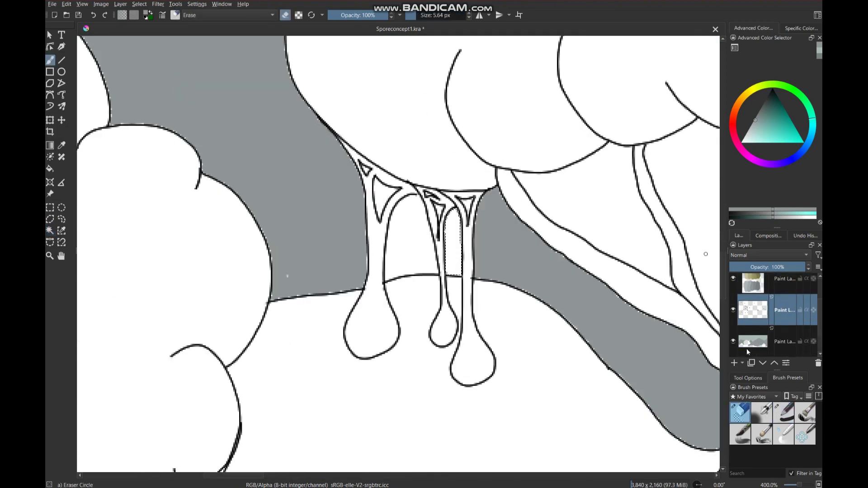
Step: Magic Wand the white gap between the drips, fill it gray, and deselect
key(e)
click(50, 231)
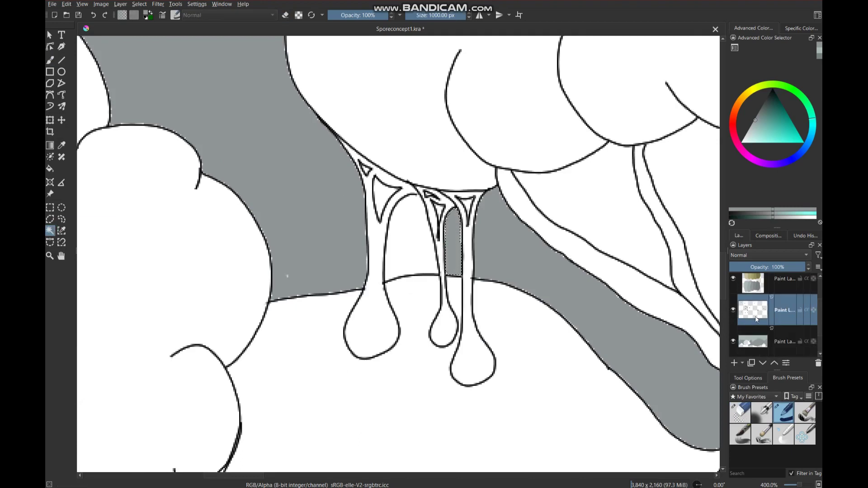
click(746, 334)
key(b)
key(shift+BackSpace)
scroll(455, 204, up, 1)
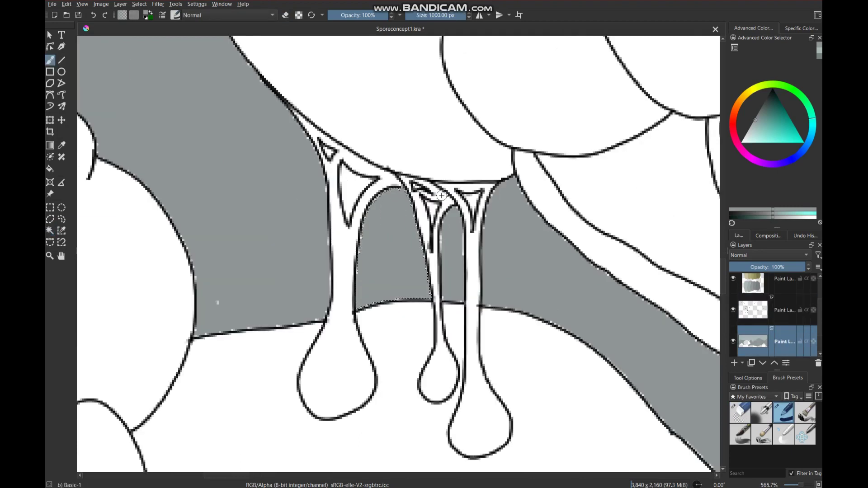
scroll(454, 204, up, 1)
key(ctrl+shift+a)
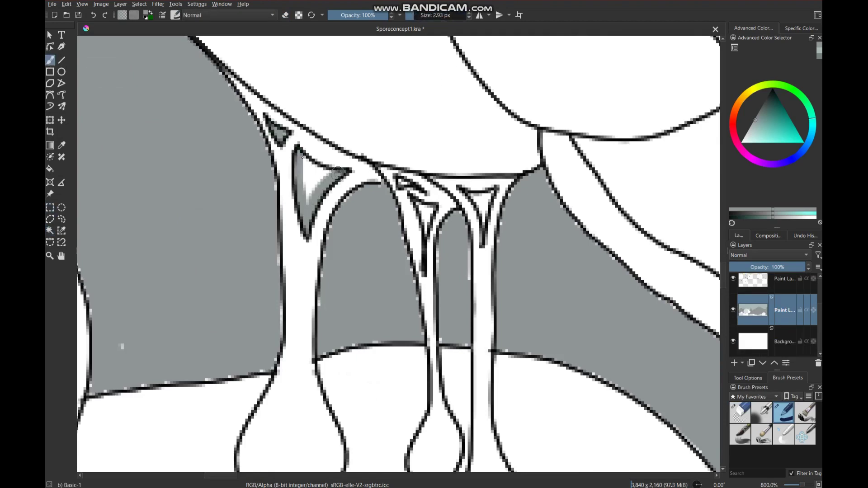
Step: Brush gray around the drip tip and into the small triangles between drips
drag(412, 198, 426, 209)
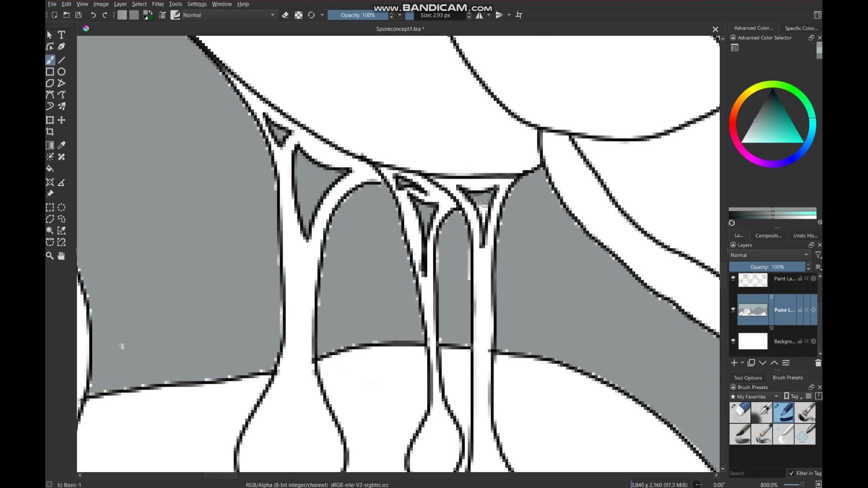
scroll(471, 202, down, 5)
scroll(619, 175, up, 8)
mouse_move(457, 150)
mouse_down()
mouse_move(453, 199)
mouse_move(420, 199)
mouse_move(438, 175)
mouse_up()
mouse_move(505, 213)
mouse_down()
mouse_move(525, 289)
mouse_move(565, 294)
mouse_move(523, 242)
mouse_up()
Step: Paint gray into the long outlined stripe below the drips
mouse_move(423, 254)
mouse_down()
mouse_move(490, 325)
mouse_move(524, 434)
mouse_move(525, 363)
mouse_move(520, 389)
mouse_up()
scroll(516, 380, down, 5)
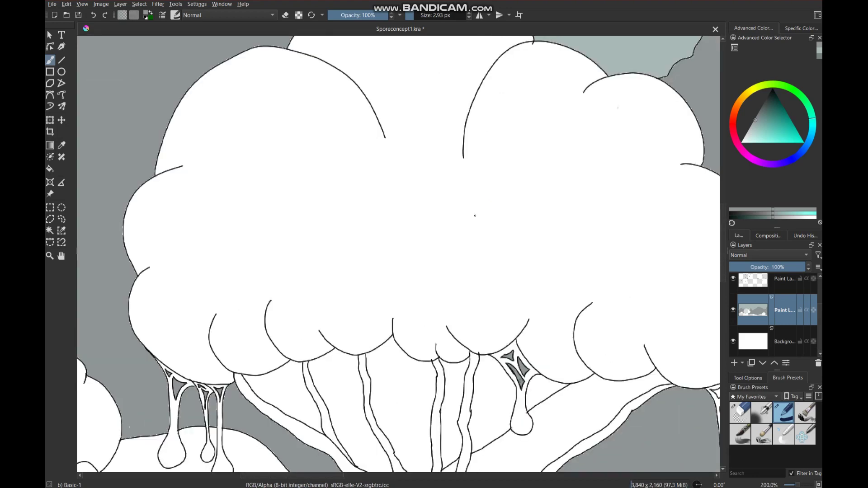
scroll(497, 344, down, 6)
scroll(465, 308, up, 2)
scroll(465, 308, up, 3)
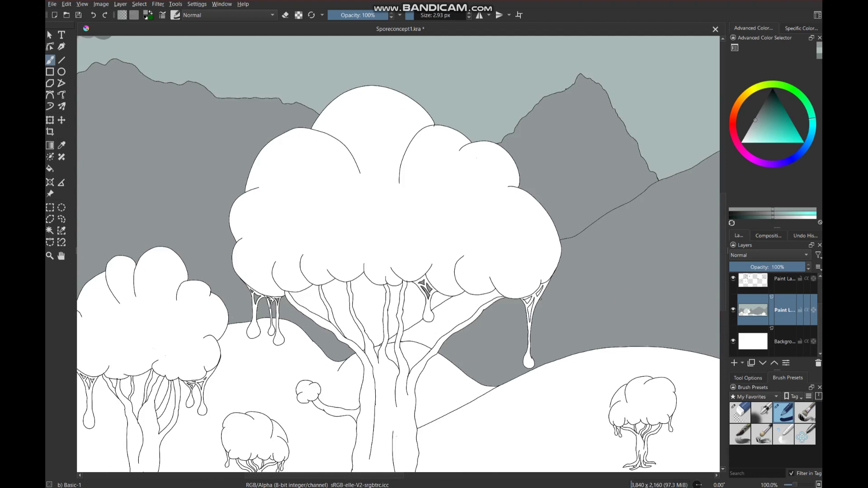
scroll(541, 299, up, 6)
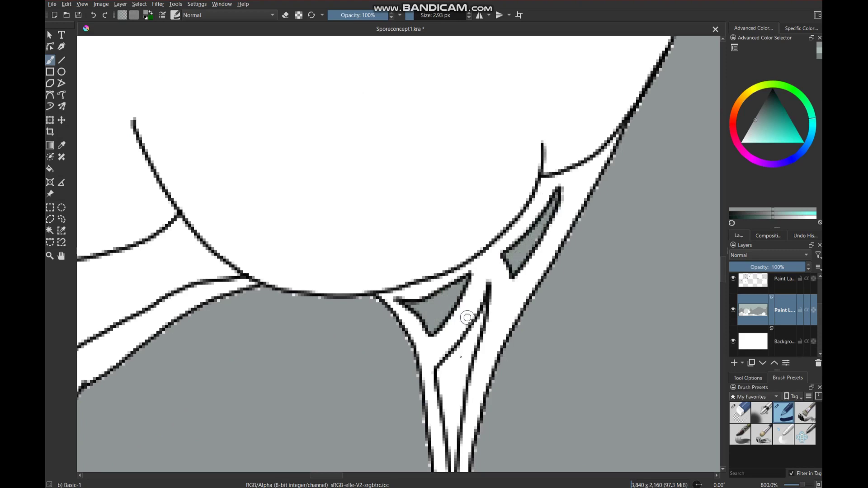
Step: Fill the remaining gaps beside and along the drip with gray
drag(467, 318, 473, 276)
drag(459, 436, 446, 332)
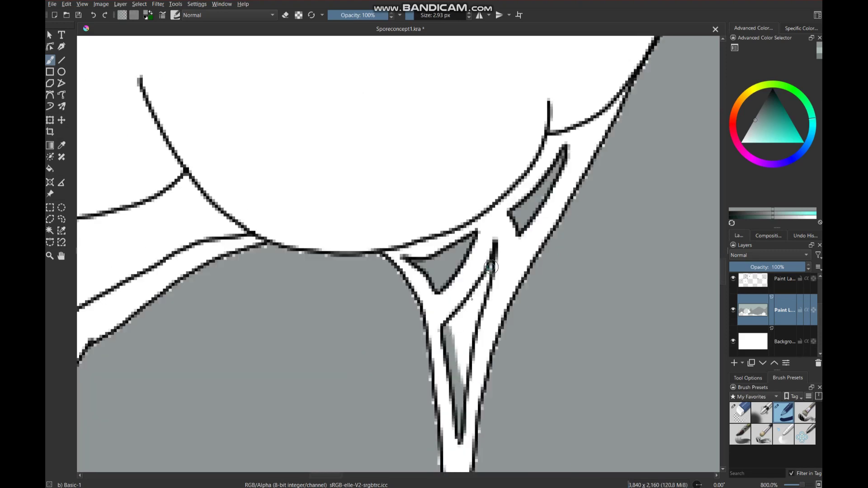
drag(491, 266, 447, 334)
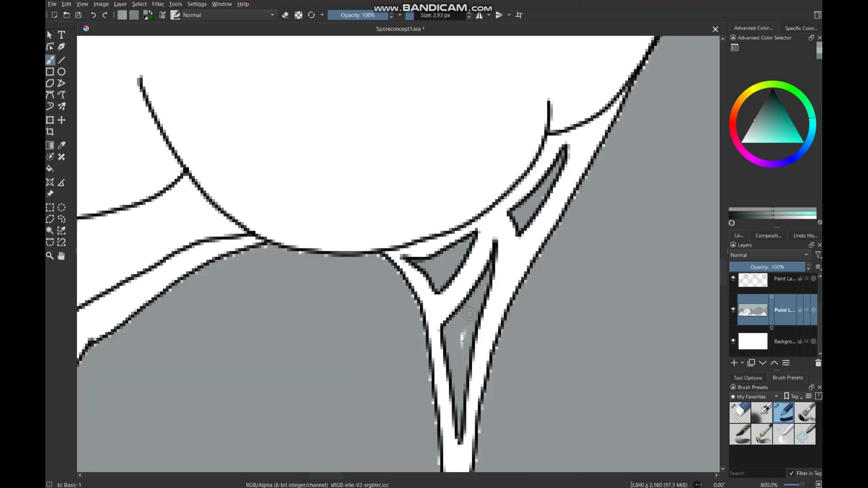
scroll(462, 342, down, 5)
scroll(408, 358, down, 3)
scroll(409, 358, up, 4)
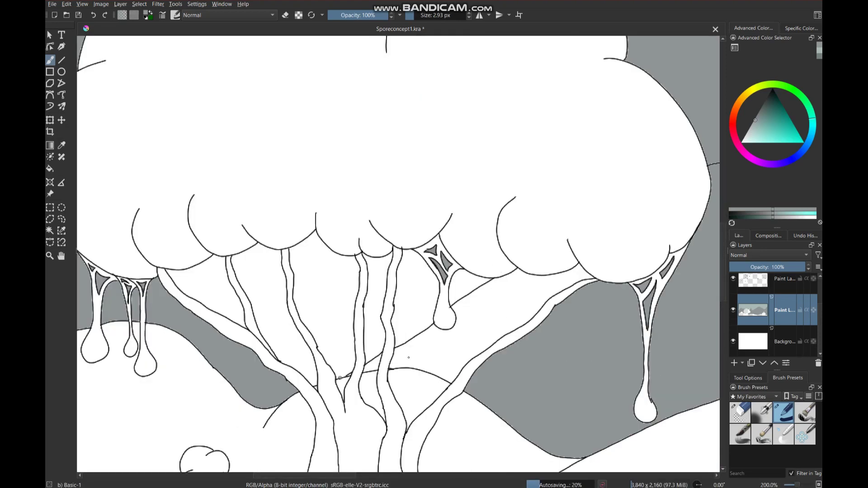
scroll(409, 358, up, 4)
Step: Select the white gap beside the branch and fill it gray
scroll(409, 358, down, 5)
click(50, 230)
key(Page_Up)
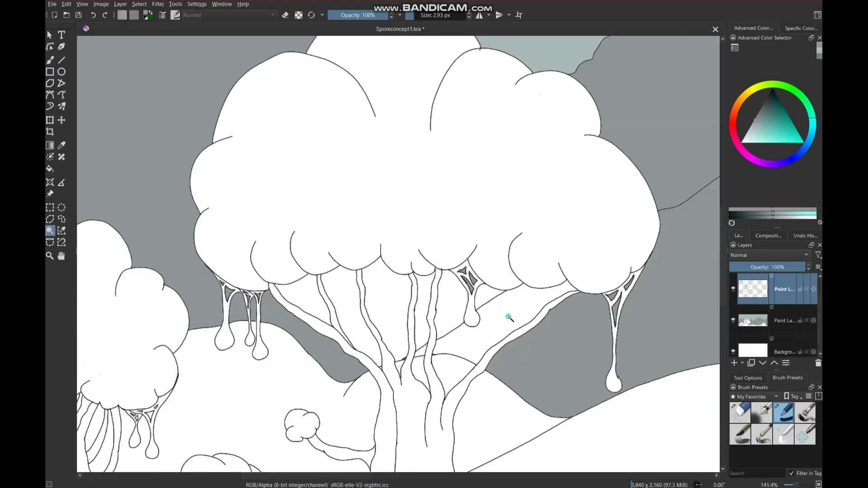
key(Page_Down)
click(509, 318)
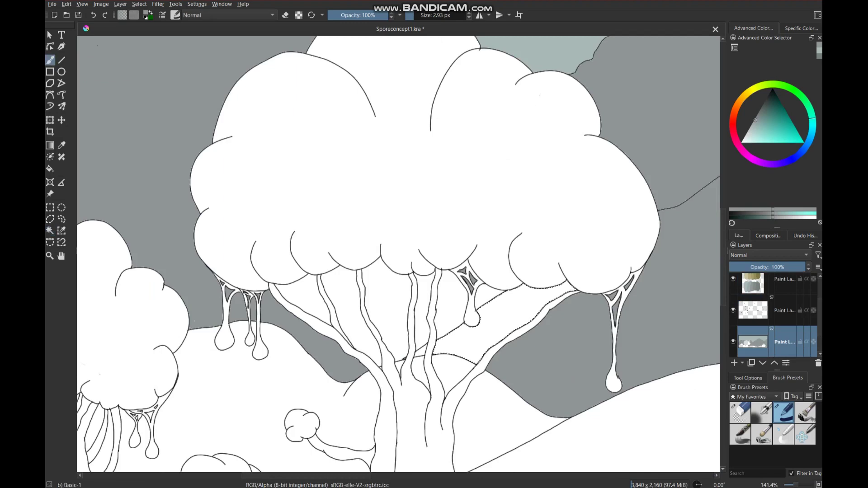
click(492, 295)
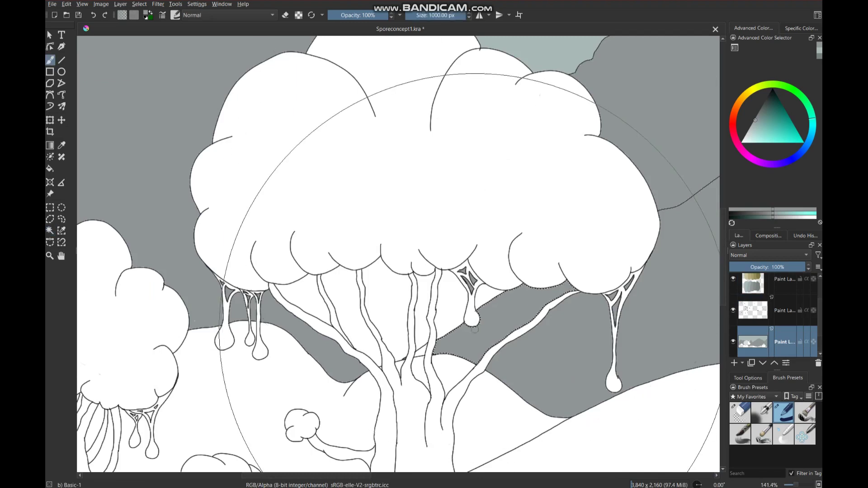
Step: Select the small white triangle and fill it gray
key(Page_Up)
click(489, 297)
key(Page_Down)
key(b)
click(461, 335)
Step: Fill the white region beside the branch gray
key(ctrl+w)
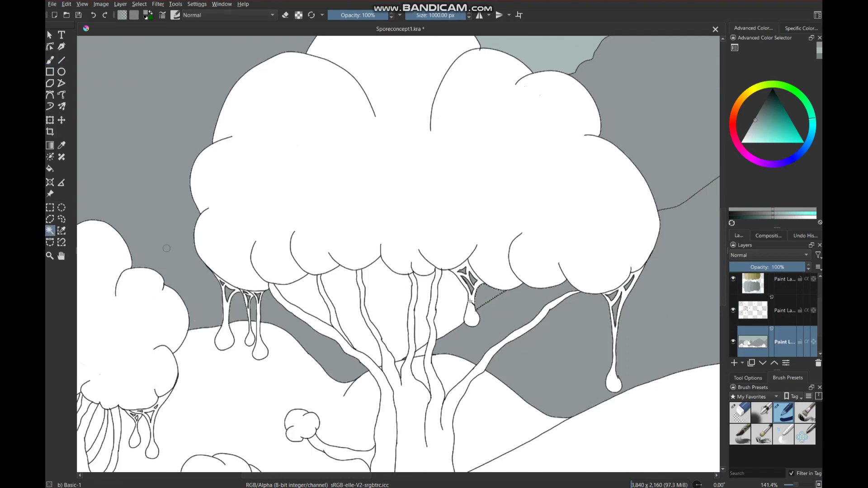
key(Page_Up)
key(Page_Down)
key(b)
click(453, 252)
Step: Fill the selected gap between the trunks gray
key(ctrl+w)
key(Page_Up)
key(Page_Down)
key(b)
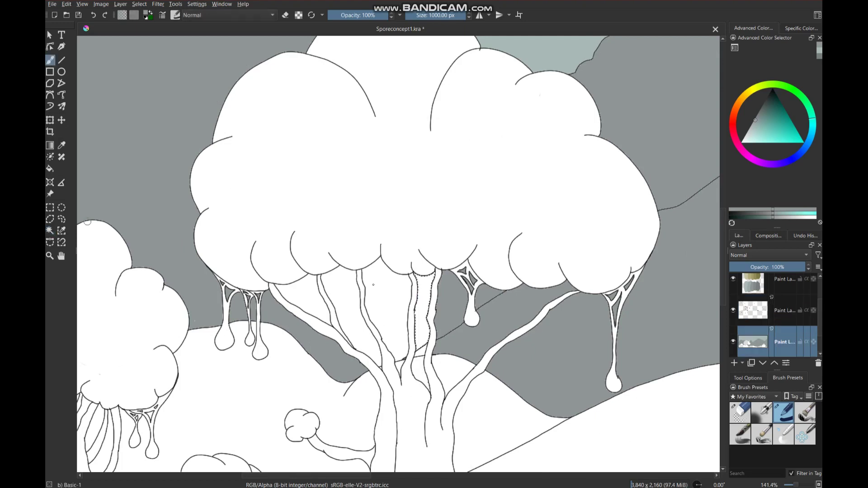
click(425, 317)
Step: Select another white gap between the trunks and fill it gray
key(ctrl+w)
key(Page_Up)
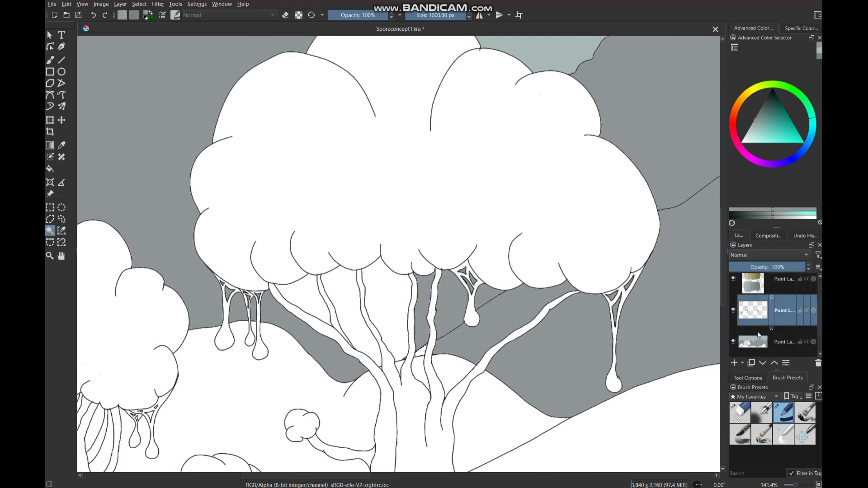
click(759, 335)
key(b)
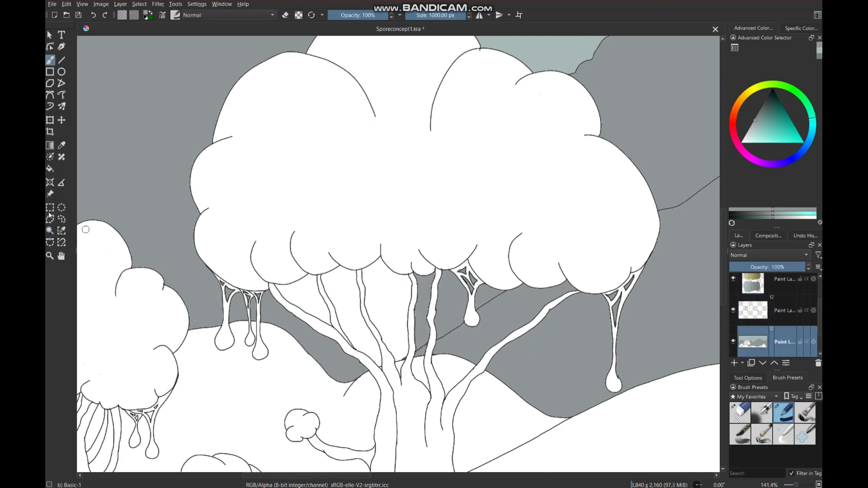
key(Page_Up)
click(382, 307)
key(b)
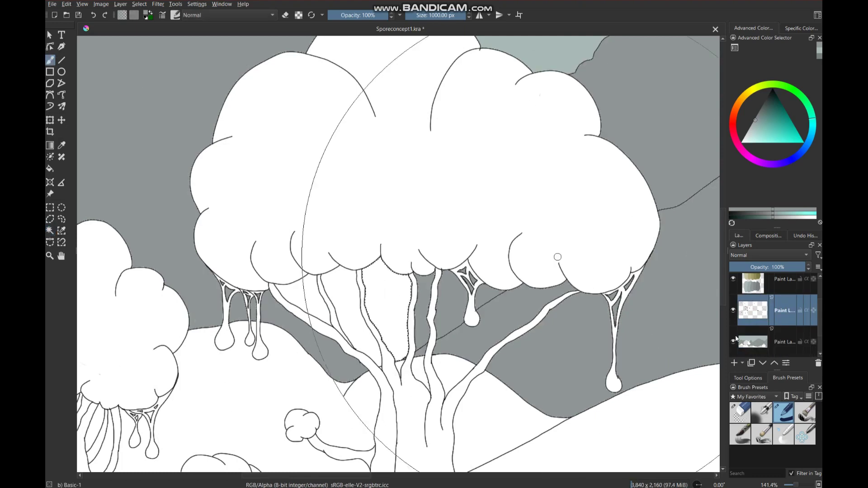
key(Page_Down)
click(375, 311)
Step: Fill one more gap near the trunks gray
key(ctrl+w)
key(Page_Up)
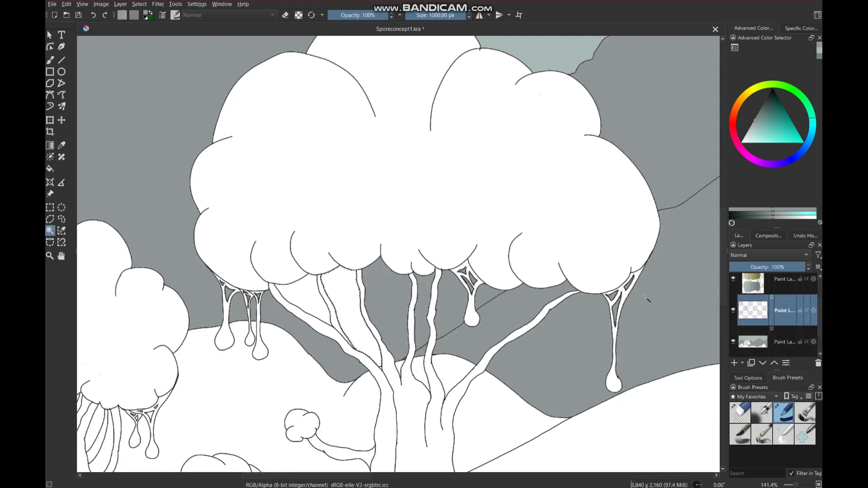
key(Page_Down)
key(b)
click(348, 317)
key(ctrl+w)
key(Page_Up)
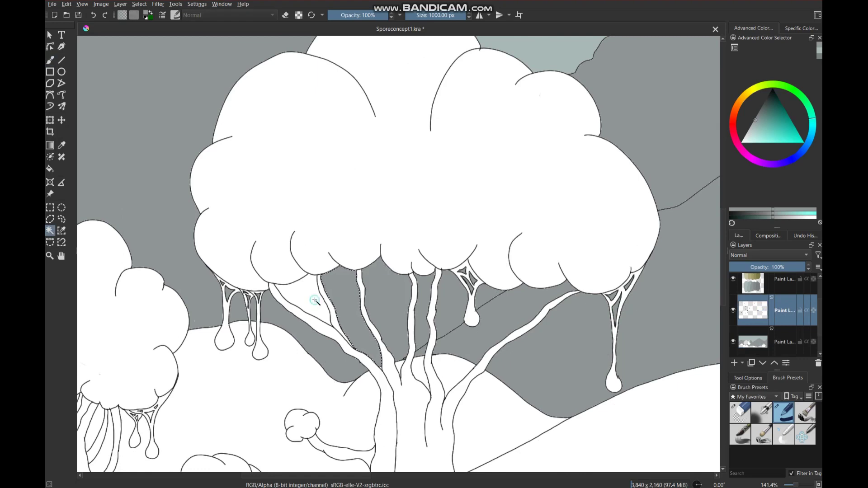
Step: Return to brushing on the colour fill layer and check the fills against the line art
click(738, 346)
key(b)
scroll(500, 361, down, 5)
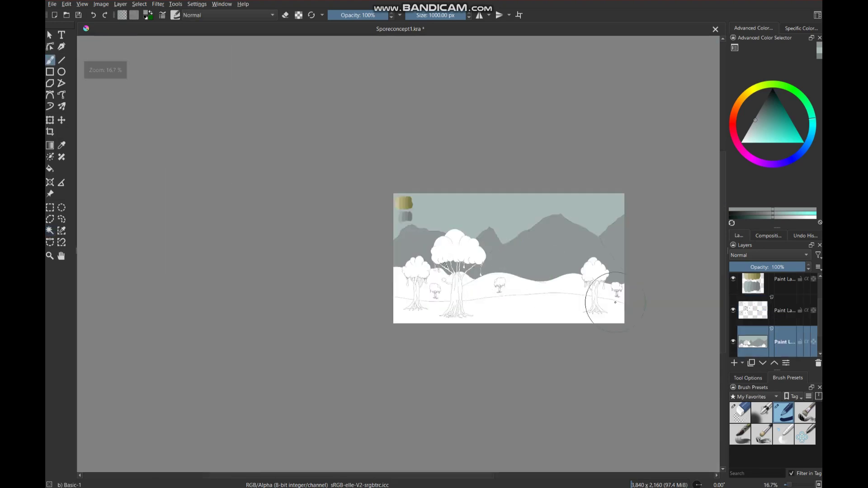
scroll(500, 360, up, 2)
scroll(254, 272, up, 3)
scroll(353, 262, down, 3)
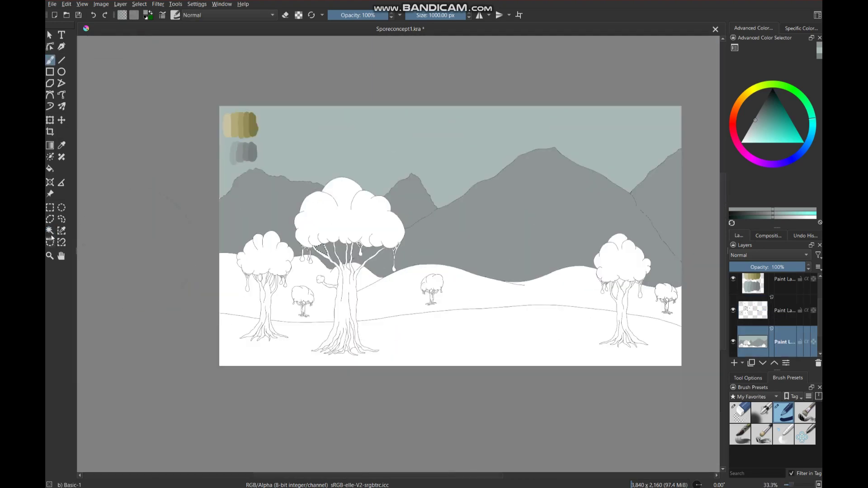
scroll(290, 316, up, 1)
key(Page_Up)
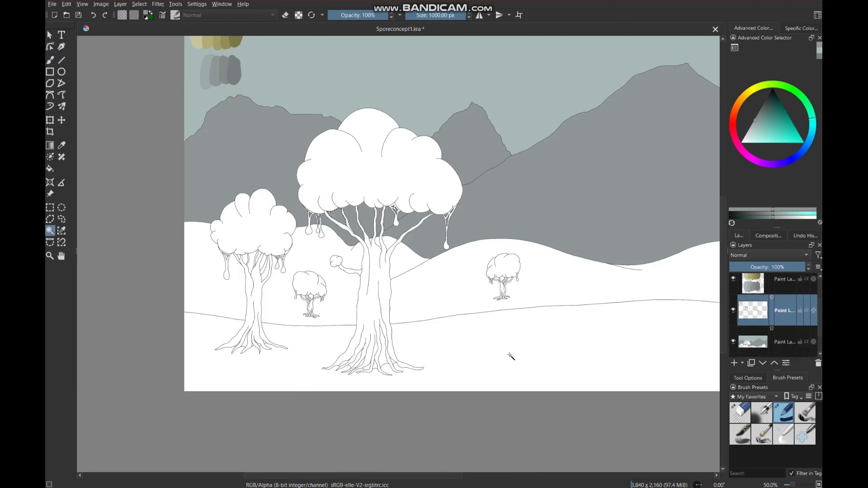
key(Page_Down)
scroll(252, 160, down, 1)
scroll(217, 63, up, 3)
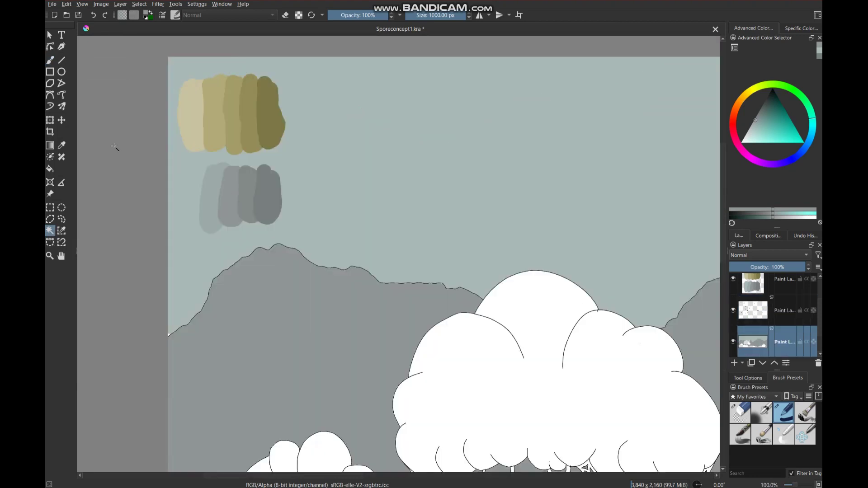
Step: Magic-wand the foreground ground area on the line-art layer, then return to the colour layer
key(Page_Up)
click(184, 262)
key(Page_Down)
key(b)
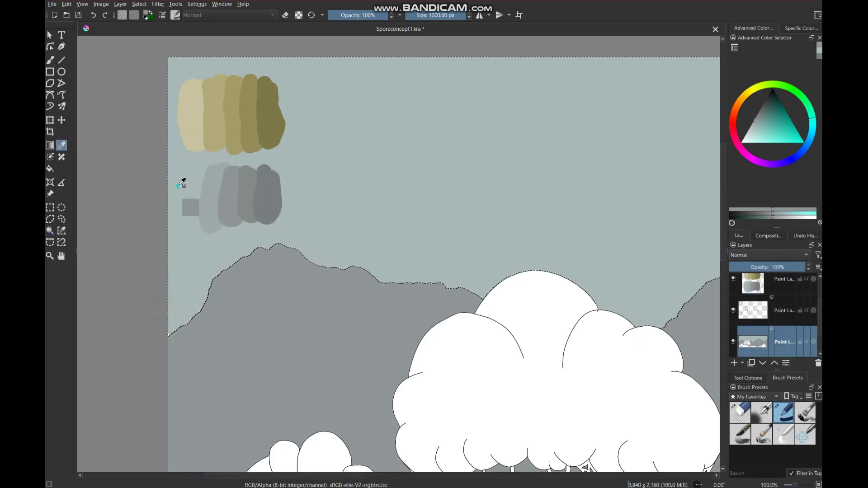
scroll(213, 213, down, 3)
click(50, 231)
scroll(433, 332, up, 3)
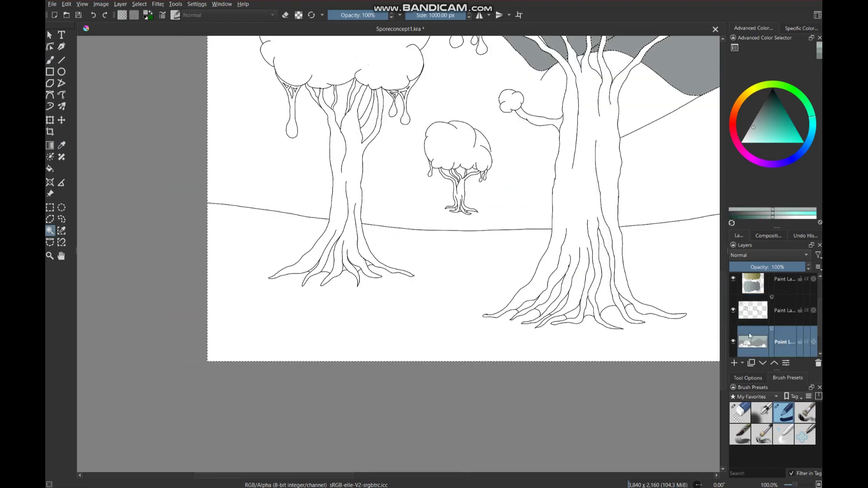
key(Page_Up)
click(411, 330)
scroll(411, 329, down, 3)
key(Page_Down)
scroll(504, 168, up, 3)
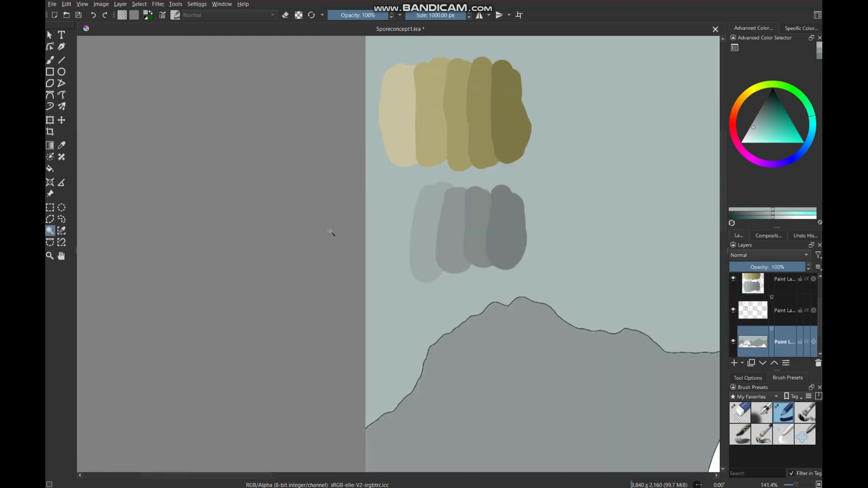
Step: Sample the olive swatch and brush it over the selected foreground ground
click(436, 148)
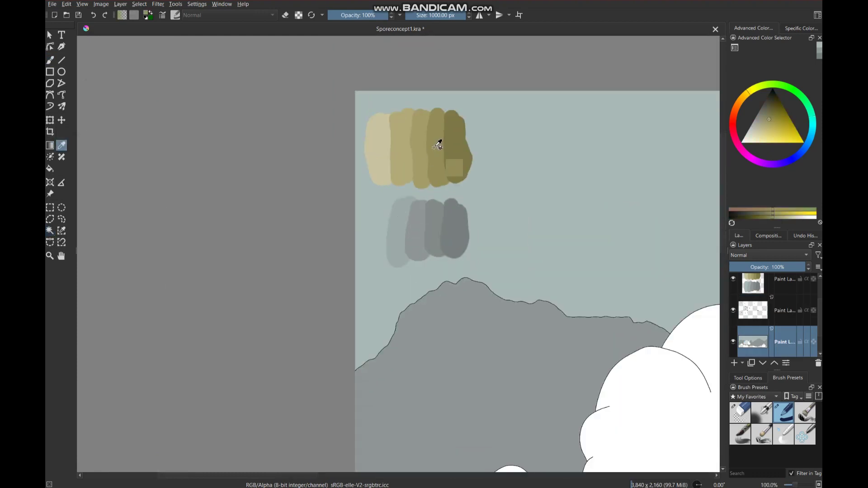
scroll(441, 141, down, 4)
click(50, 61)
drag(380, 213, 615, 211)
scroll(563, 184, up, 4)
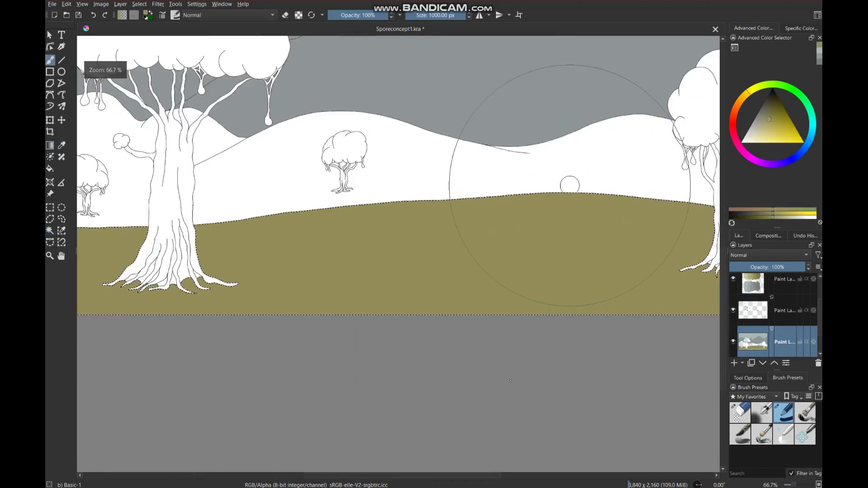
scroll(562, 184, down, 3)
scroll(326, 384, up, 2)
scroll(327, 384, down, 1)
scroll(92, 193, up, 3)
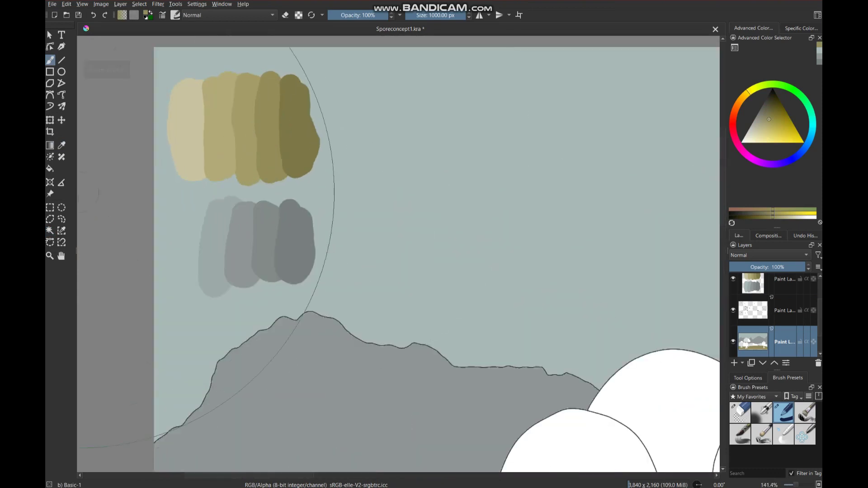
scroll(269, 141, down, 5)
Step: Select the white hill behind the ground, paint it olive, and deselect
click(50, 230)
click(785, 310)
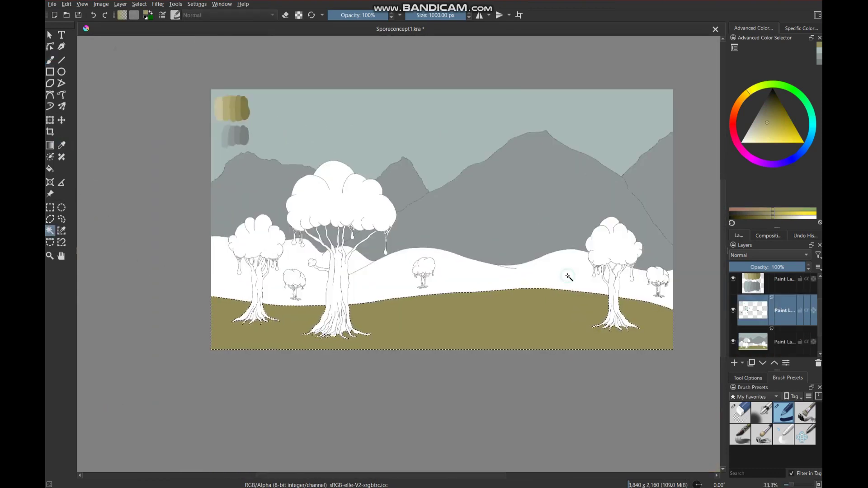
click(569, 276)
scroll(569, 276, up, 2)
click(51, 60)
scroll(398, 254, down, 3)
drag(385, 253, 429, 262)
scroll(316, 271, up, 4)
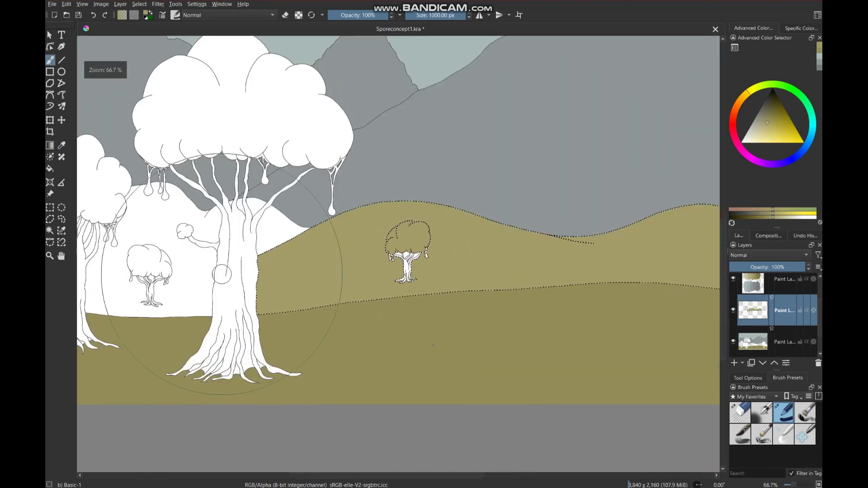
scroll(226, 316, down, 4)
scroll(396, 300, up, 4)
key(ctrl+shift+a)
key(Page_Down)
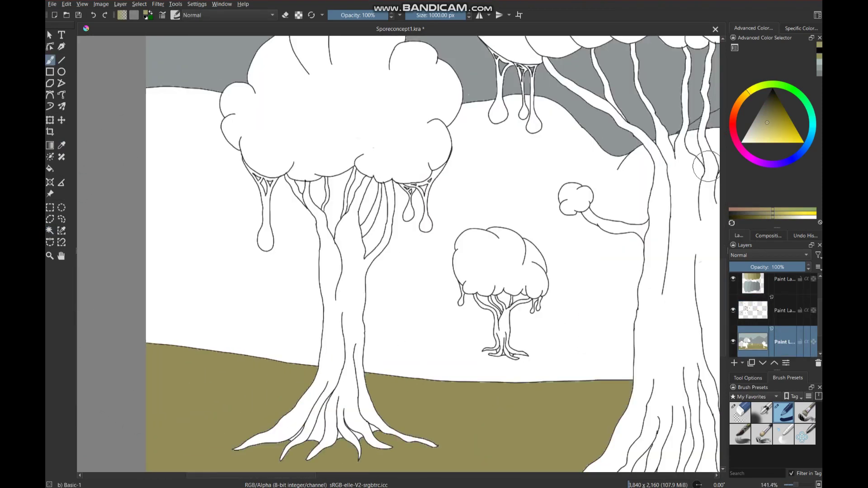
Step: Select the white left hill area and paint it olive
click(758, 312)
click(264, 288)
key(Page_Down)
key(b)
drag(161, 140, 260, 297)
Step: Magic-wand the white area around the small tree on the line-art layer
click(50, 231)
click(753, 310)
click(371, 254)
key(b)
key(Page_Down)
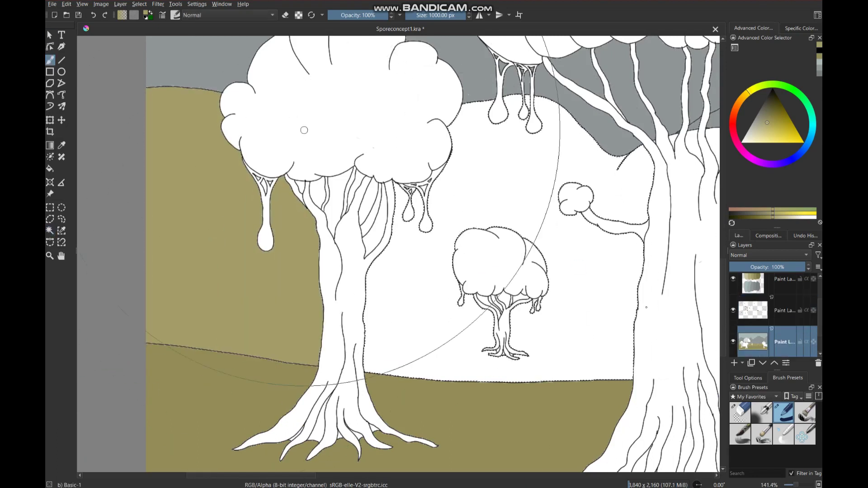
scroll(305, 130, down, 4)
scroll(303, 234, up, 6)
scroll(303, 233, down, 2)
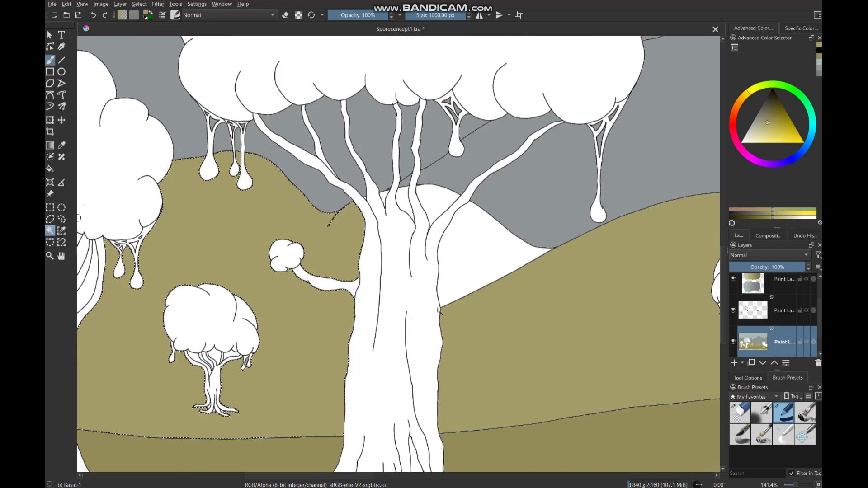
Step: Select the remaining white hill wedge and fill it olive with Shift+Backspace
click(50, 231)
click(753, 310)
click(489, 254)
key(Page_Down)
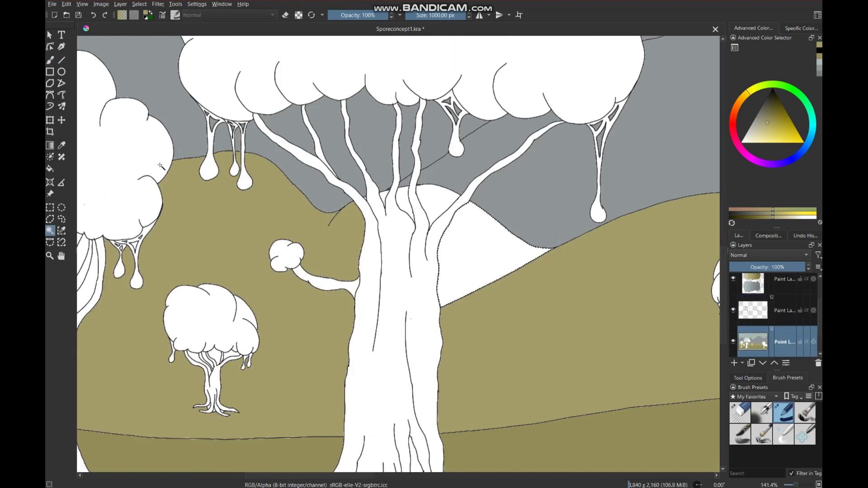
key(shift+BackSpace)
scroll(467, 247, down, 2)
scroll(495, 271, up, 4)
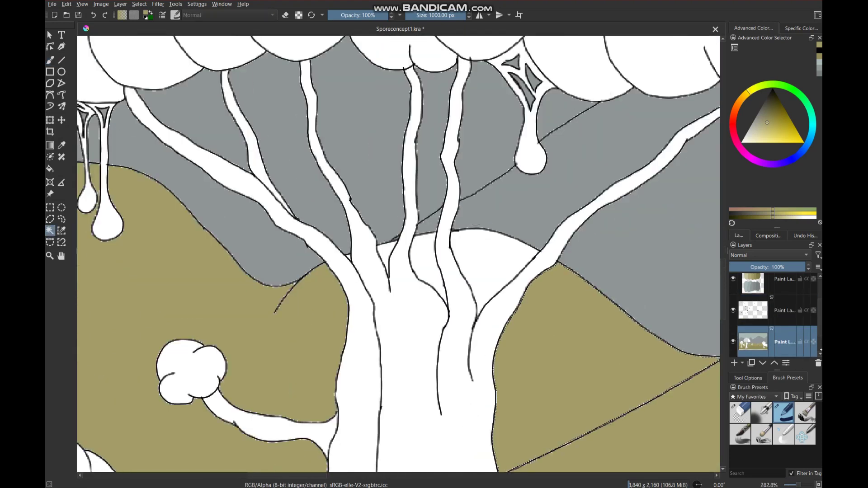
Step: Undo a wrong fill, re-pick the olive colour, and fill the wedge between the trunks
key(Page_Up)
key(Page_Down)
key(shift+BackSpace)
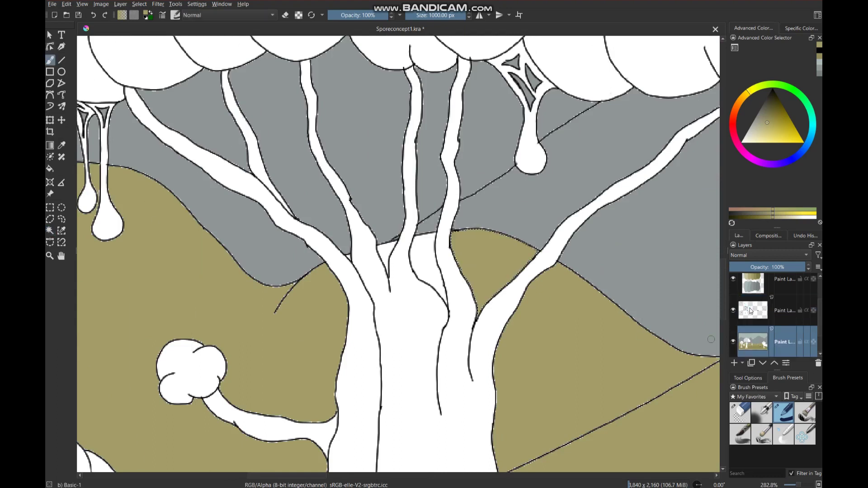
key(Page_Up)
key(p)
key(ctrl+z)
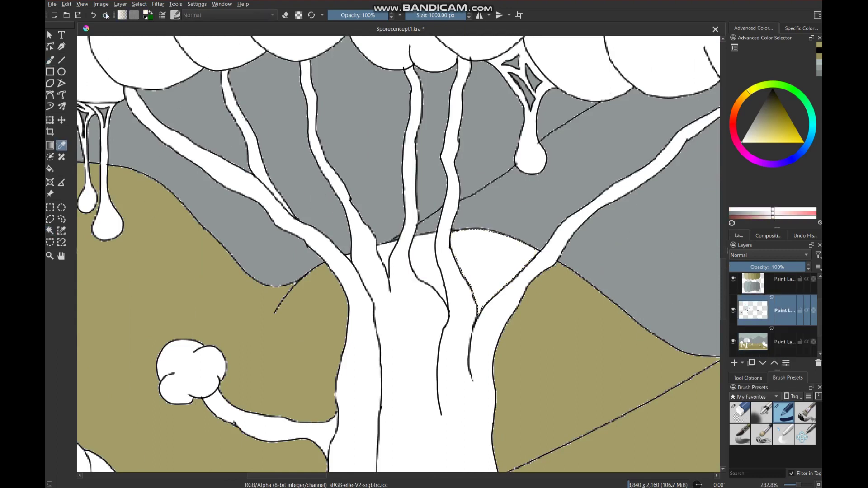
click(106, 16)
click(179, 217)
key(Page_Down)
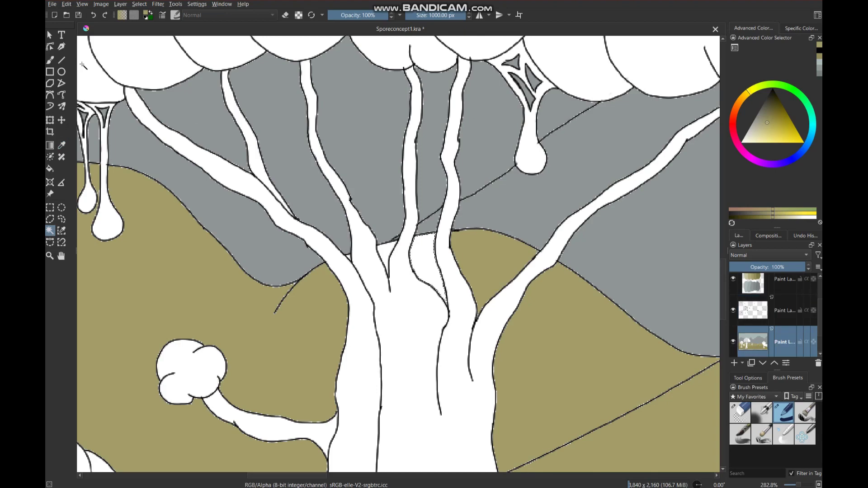
click(424, 263)
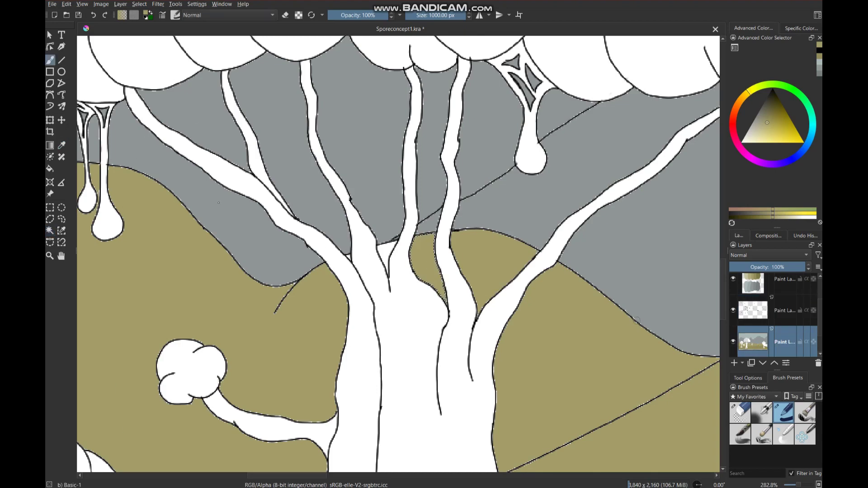
Step: Zoom in on the gaps between the branches, ending on the colour layer with the brush
key(Page_Up)
click(758, 341)
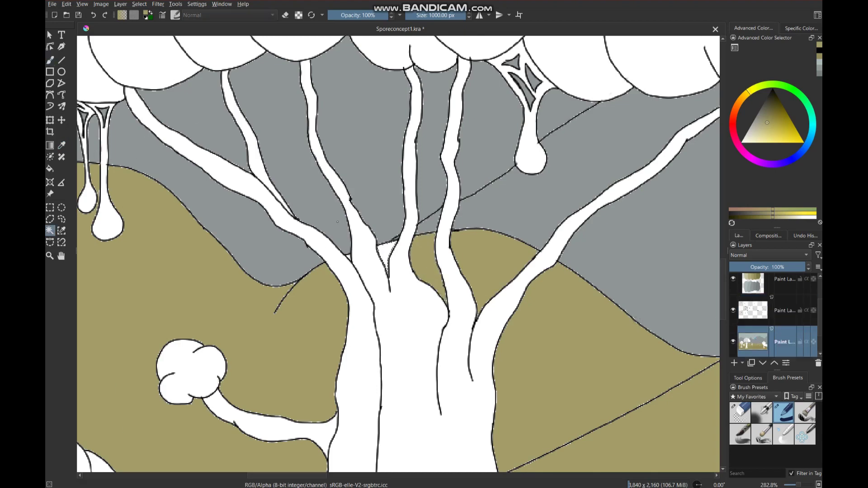
key(plus)
key(plus)
click(760, 309)
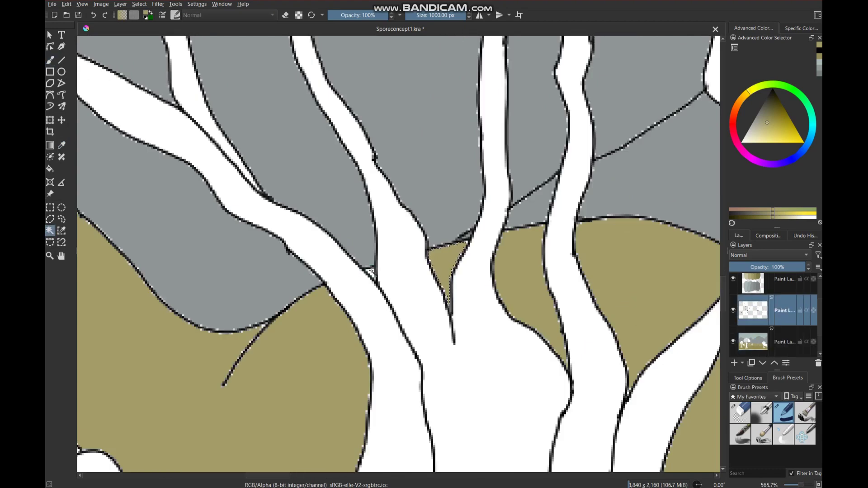
click(755, 350)
key(b)
scroll(393, 240, down, 1)
Step: Select the first white gap in the big tree and fill it olive
scroll(369, 274, down, 5)
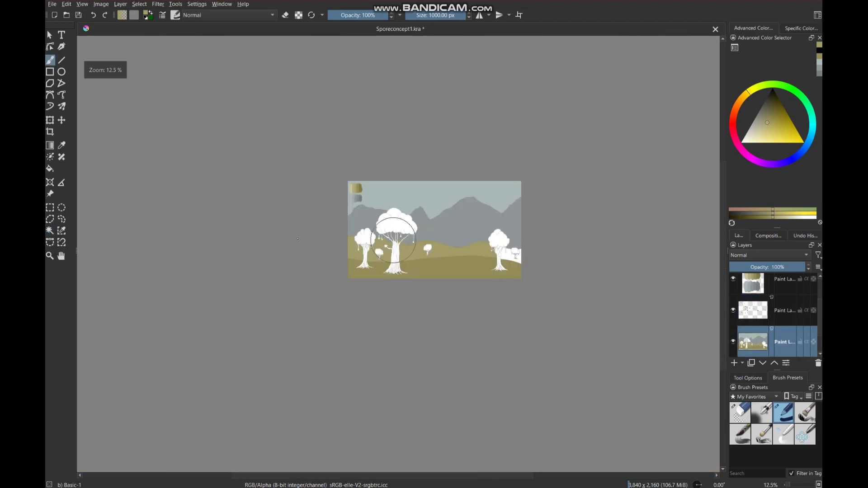
scroll(369, 275, up, 2)
scroll(362, 267, up, 2)
scroll(361, 267, down, 1)
scroll(362, 266, up, 3)
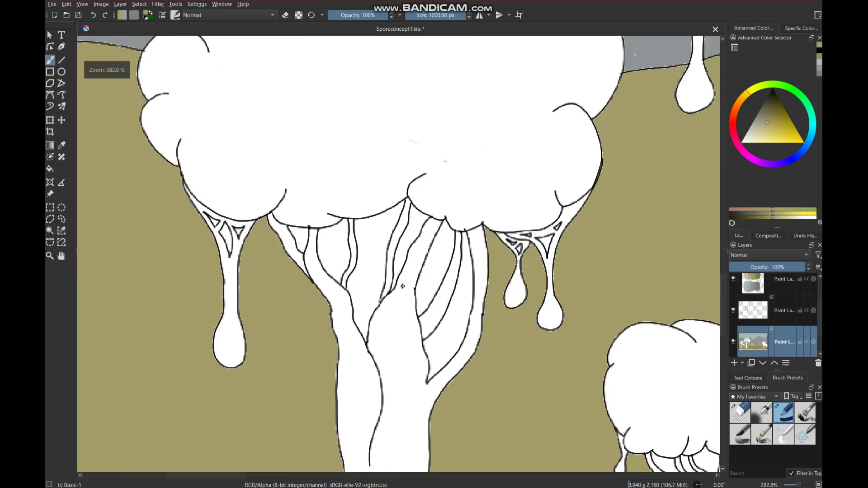
scroll(362, 267, up, 1)
click(753, 316)
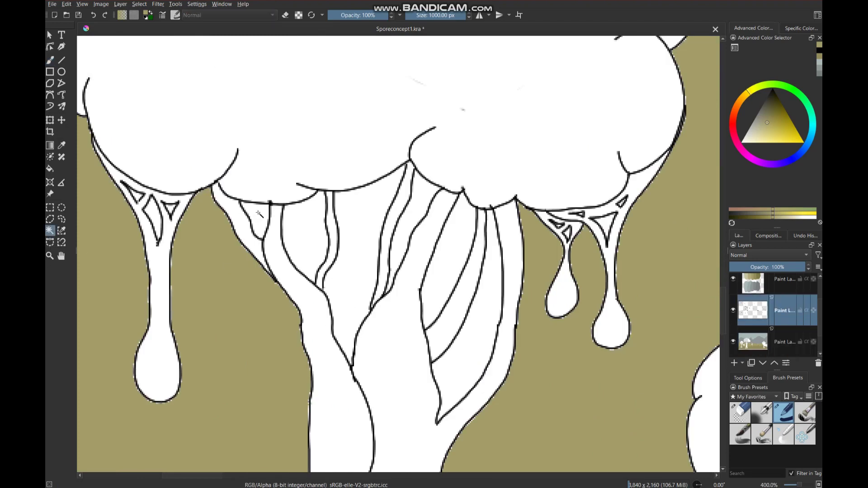
click(754, 345)
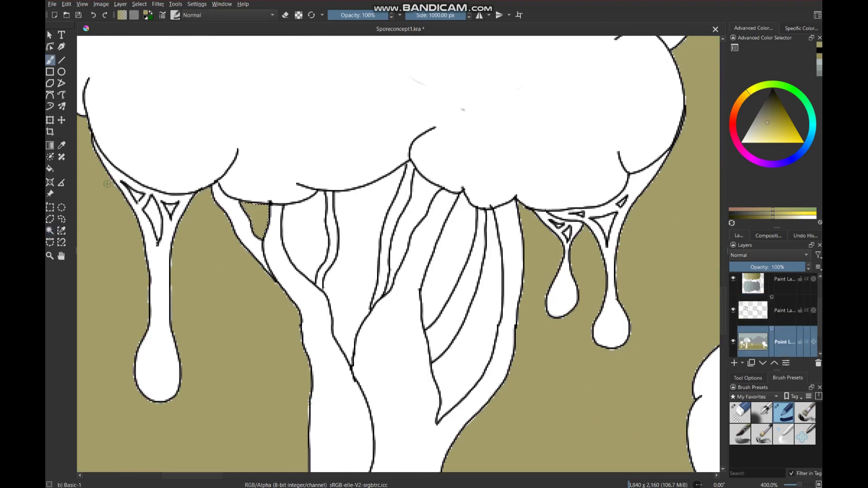
click(753, 312)
click(749, 344)
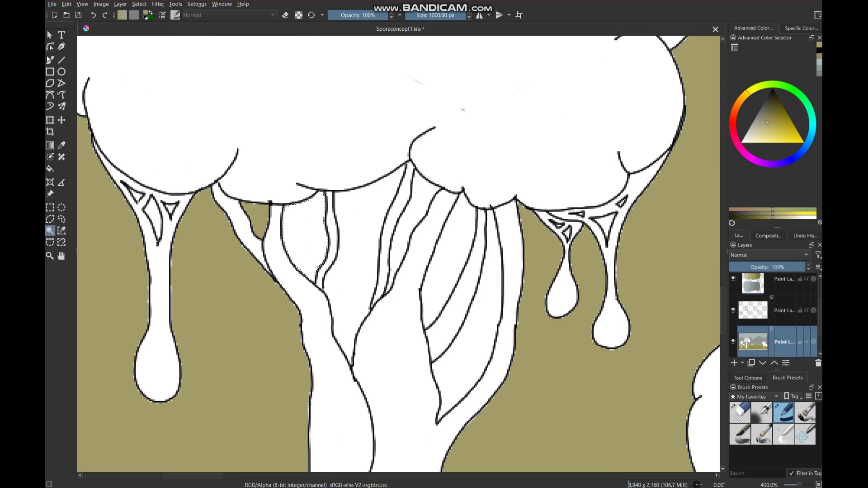
click(300, 243)
Step: Select the gap between the left branch lines and fill it olive
click(753, 312)
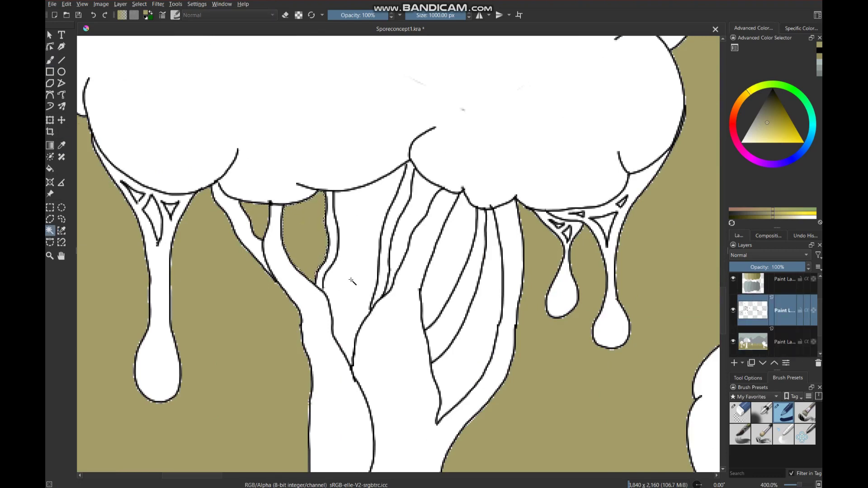
click(749, 342)
click(377, 265)
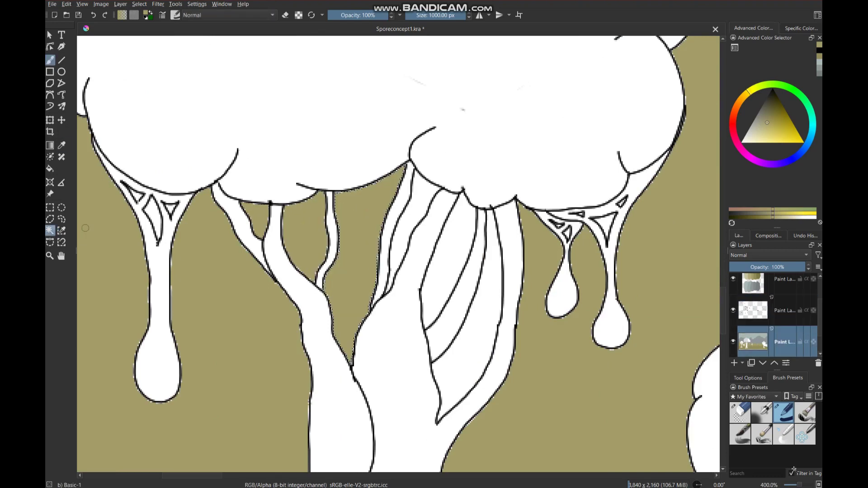
key(Page_Up)
key(Page_Down)
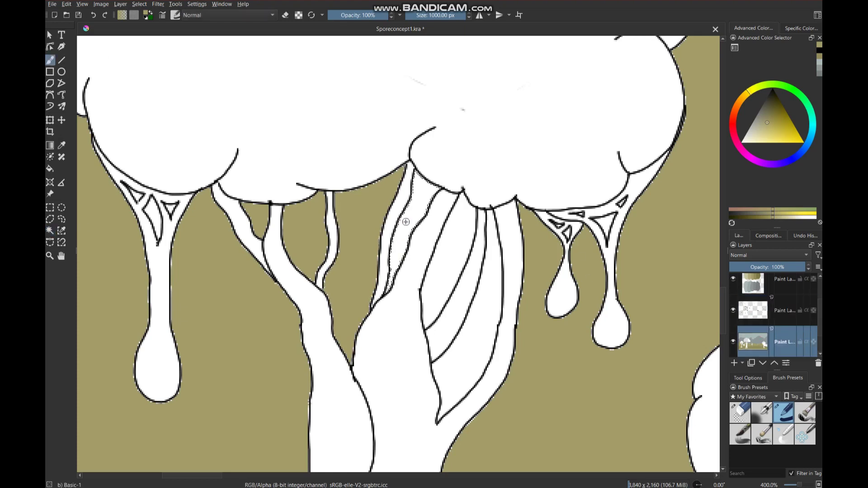
click(406, 222)
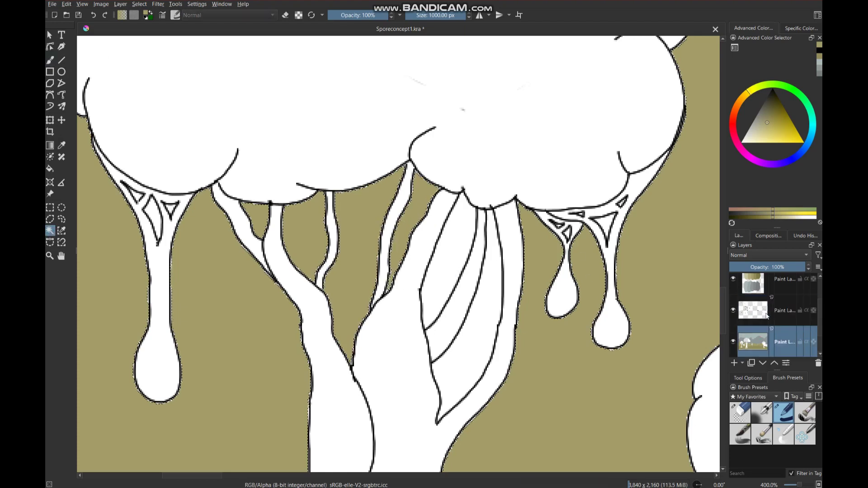
Step: Fill the white strip between the right branches olive, then return to the brush
key(Page_Up)
key(b)
click(457, 270)
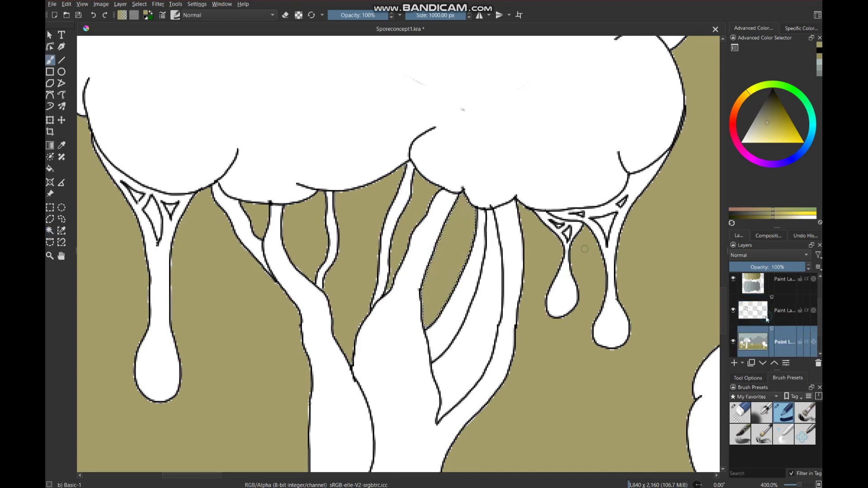
click(51, 63)
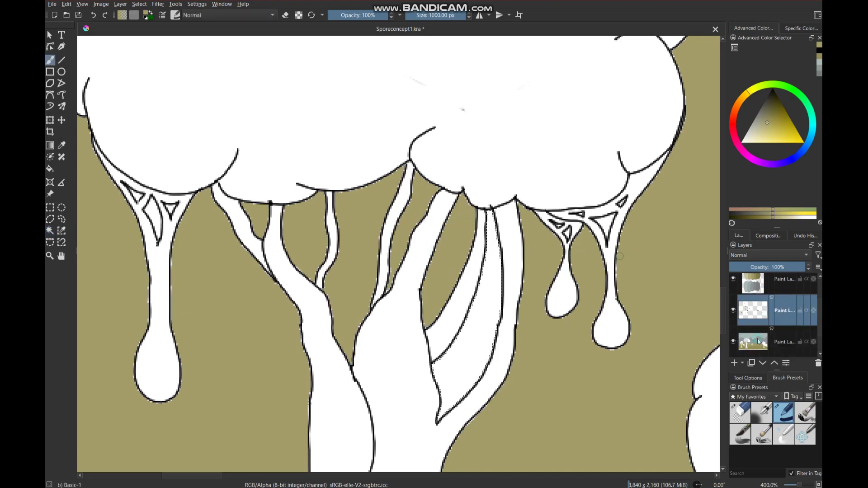
key(Page_Down)
scroll(401, 222, down, 7)
scroll(401, 221, up, 6)
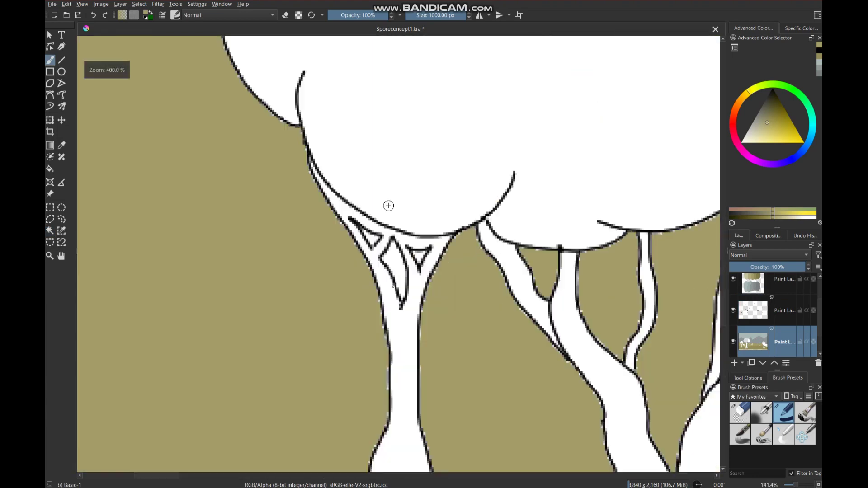
scroll(387, 203, up, 4)
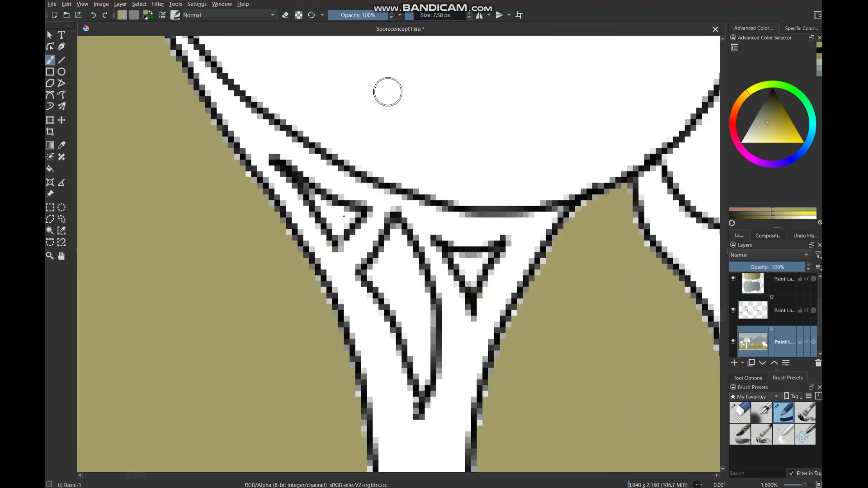
Step: Brush olive into two small triangle gaps and the long diamond gap, redoing one stroke
click(55, 61)
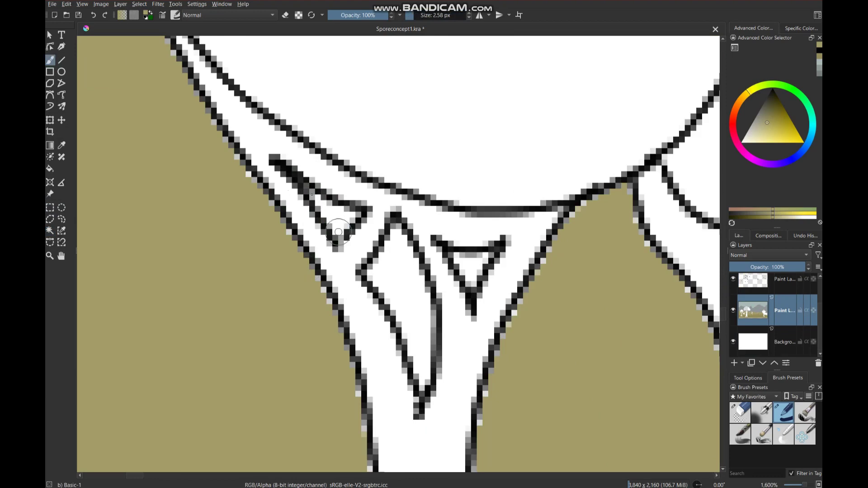
drag(316, 199, 345, 219)
drag(451, 261, 470, 277)
drag(399, 229, 384, 271)
key(ctrl+z)
mouse_move(394, 222)
mouse_down()
mouse_move(426, 297)
mouse_move(422, 383)
mouse_up()
mouse_move(393, 249)
mouse_down()
mouse_move(380, 289)
mouse_move(415, 352)
mouse_up()
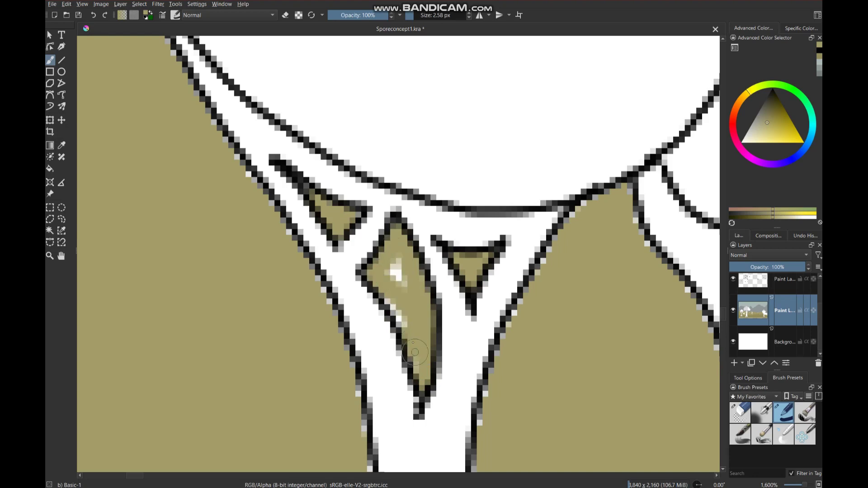
Step: Paint olive into another branch gap and the white triangle right of centre
scroll(416, 343, down, 10)
scroll(646, 260, up, 10)
drag(667, 233, 645, 259)
mouse_move(544, 311)
mouse_down()
mouse_move(615, 301)
mouse_move(590, 385)
mouse_move(596, 331)
mouse_up()
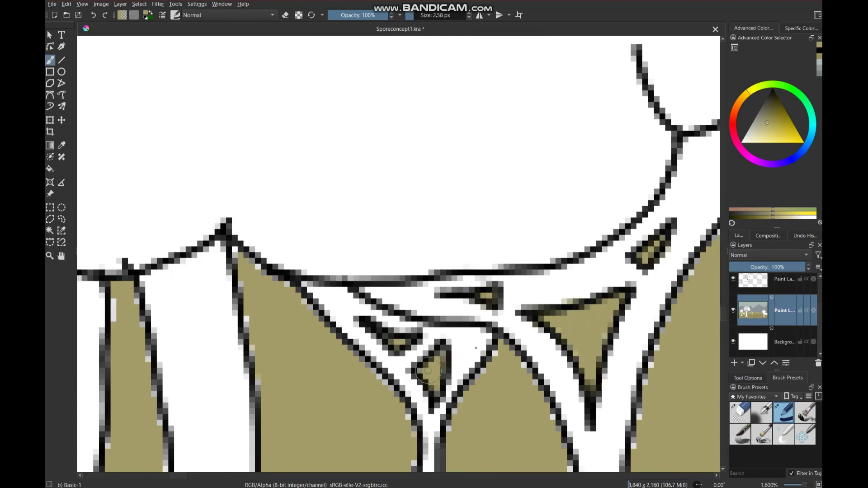
scroll(428, 370, down, 10)
scroll(418, 279, down, 3)
scroll(481, 405, up, 5)
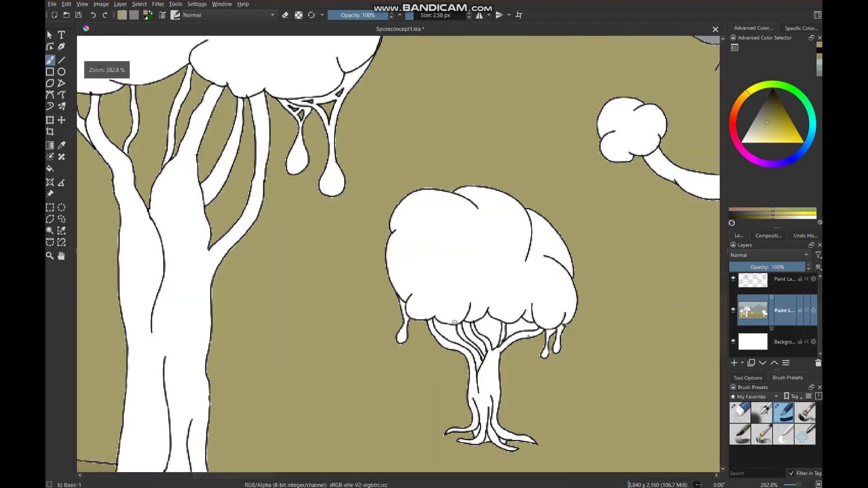
scroll(218, 141, up, 5)
Step: Brush olive into the gaps near the branch tip and along the upper branch
mouse_move(218, 142)
mouse_down()
mouse_move(212, 158)
mouse_move(324, 177)
mouse_move(337, 221)
mouse_move(443, 316)
mouse_move(459, 379)
mouse_up()
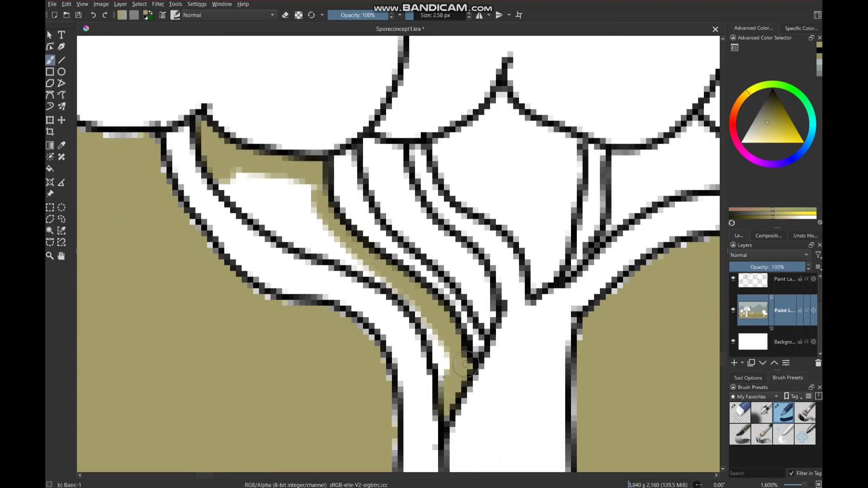
mouse_move(424, 319)
mouse_down()
mouse_move(231, 190)
mouse_move(254, 190)
mouse_move(334, 241)
mouse_move(299, 217)
mouse_up()
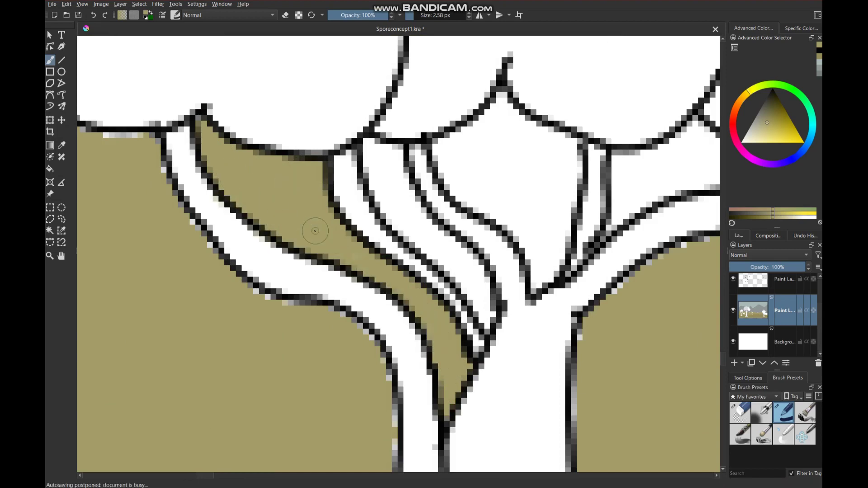
scroll(468, 261, down, 3)
click(753, 342)
key(b)
scroll(452, 218, up, 3)
Step: Magic-wand the white interior of the branch shape and fill it olive
click(50, 231)
click(251, 217)
key(b)
click(309, 230)
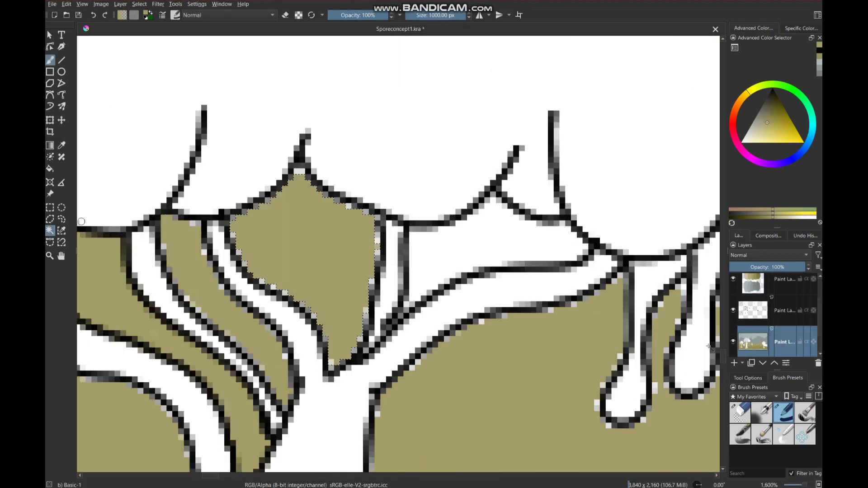
click(753, 310)
key(Page_Down)
scroll(484, 228, down, 2)
Step: Fill the first white gap between the big tree's branch lines with olive
scroll(407, 227, down, 5)
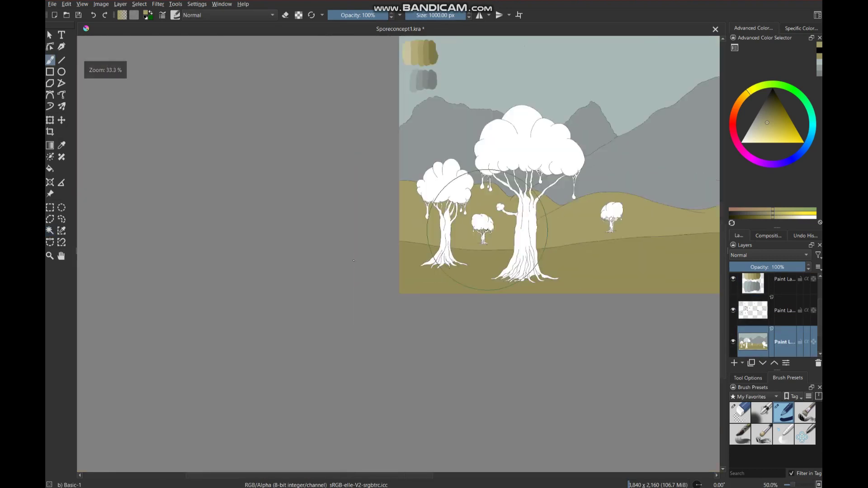
scroll(291, 239, up, 2)
scroll(291, 240, up, 3)
scroll(270, 283, up, 5)
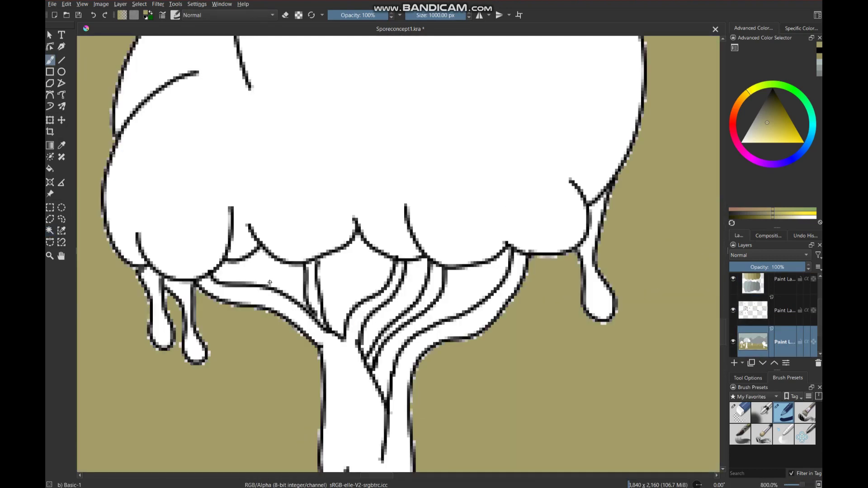
click(287, 277)
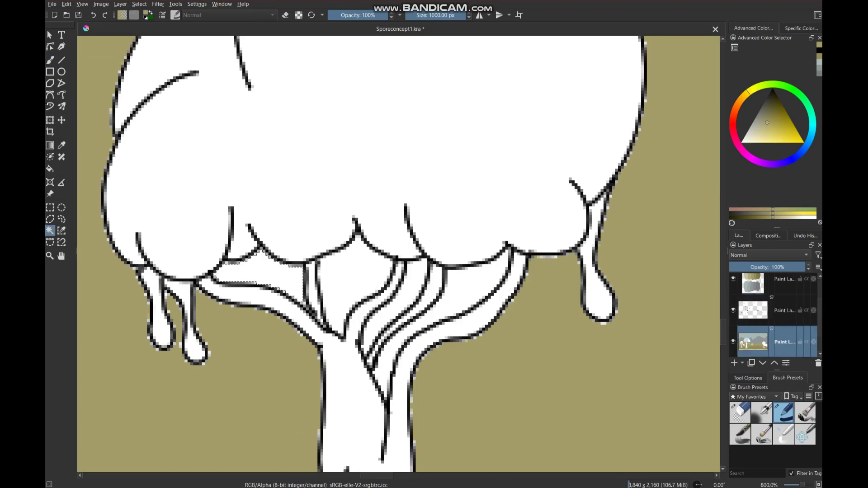
key(Delete)
key(Page_Up)
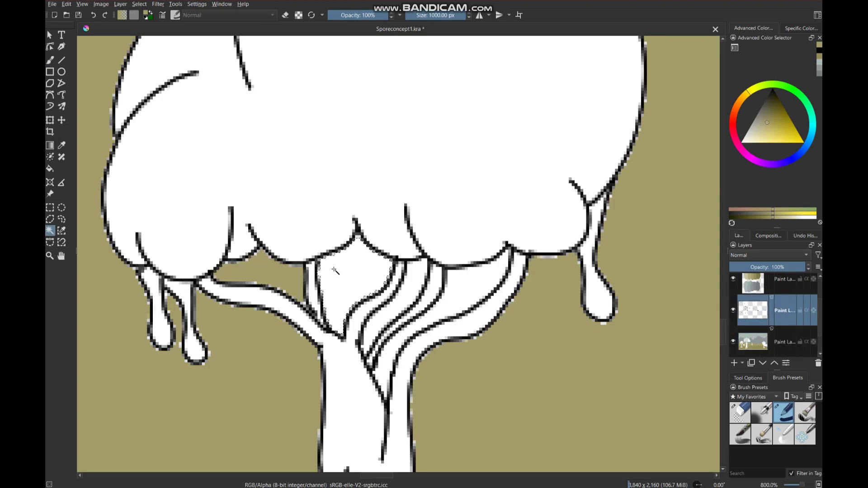
key(Page_Down)
key(b)
click(353, 284)
Step: Fill the white stripes between the branches with olive
click(755, 320)
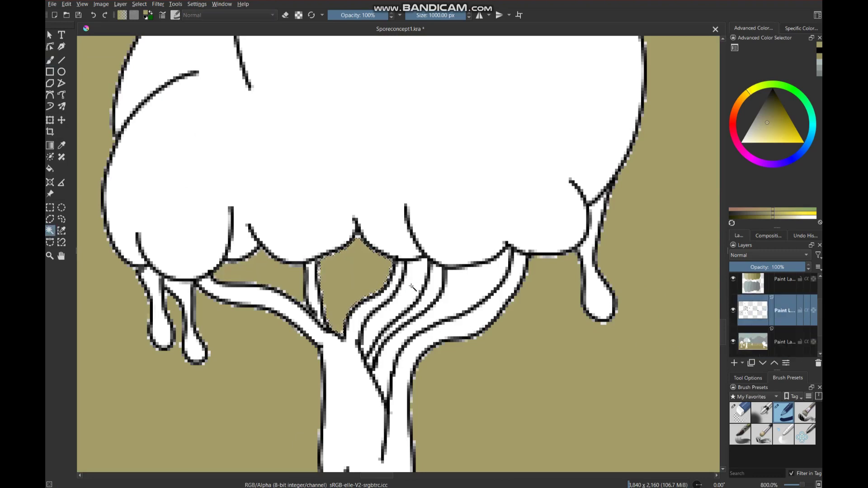
click(765, 355)
key(b)
click(404, 291)
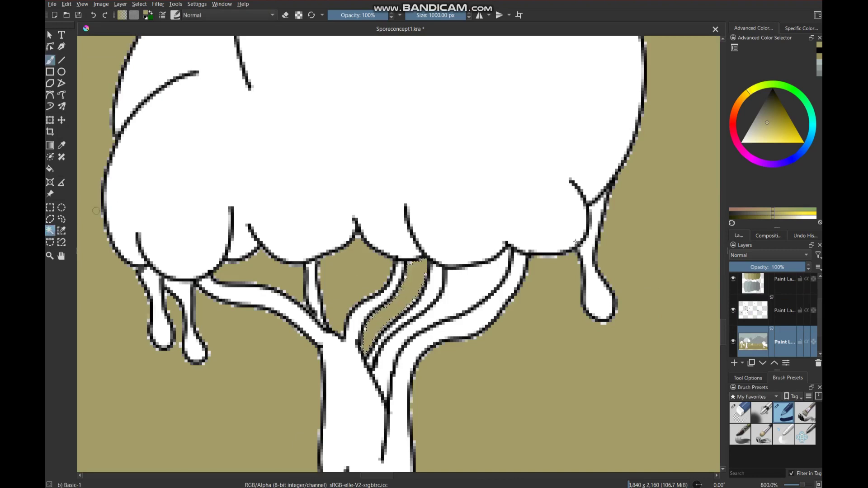
key(w)
key(Page_Up)
click(758, 344)
key(b)
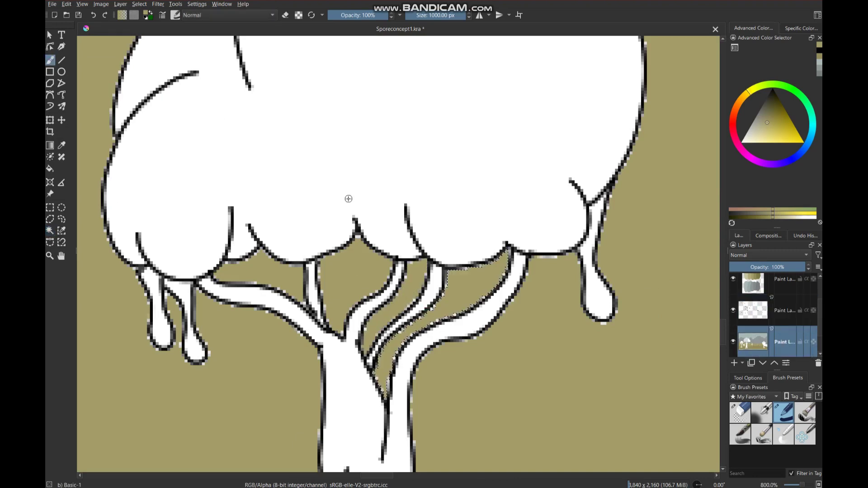
Step: Fill the unpainted white hill area with olive and clear the selection
scroll(349, 196, down, 10)
scroll(369, 184, up, 7)
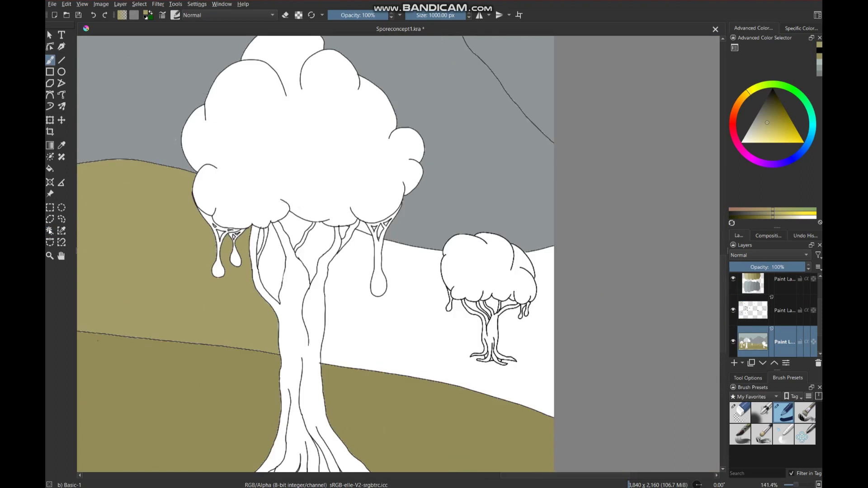
click(50, 231)
click(753, 311)
click(753, 345)
click(357, 247)
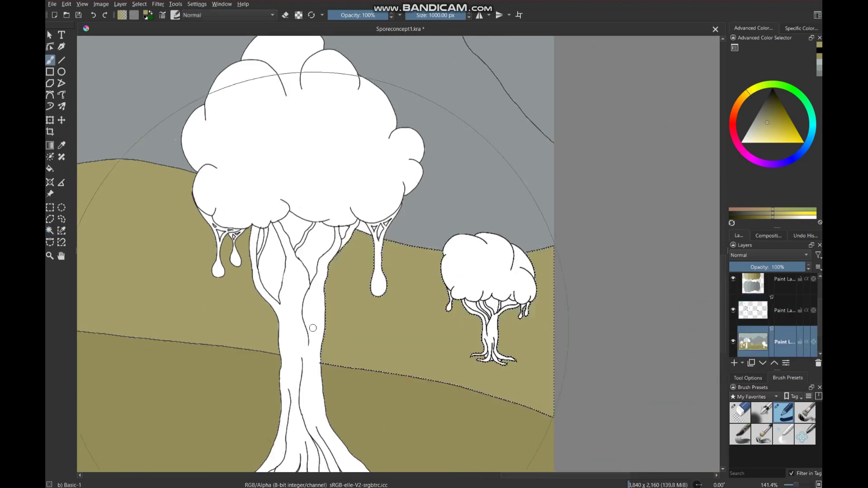
scroll(357, 247, up, 2)
scroll(358, 248, up, 6)
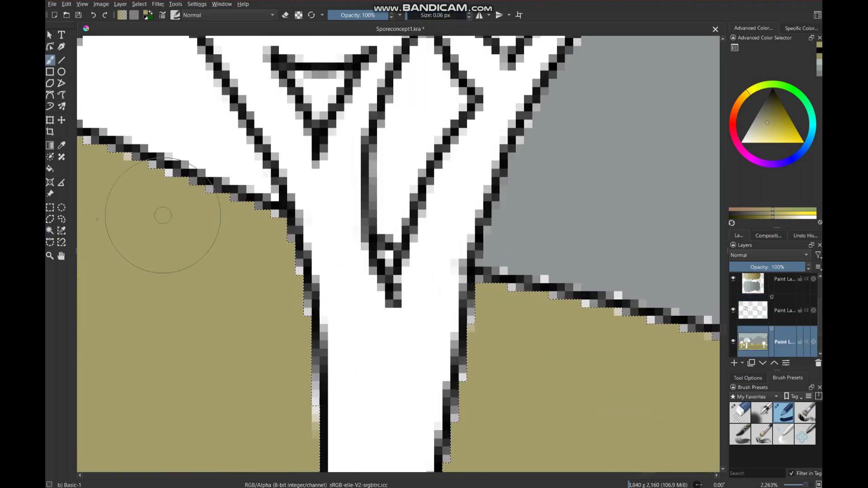
key(ctrl+shift+a)
Step: Paint over the left white triangle in olive with a slightly larger brush
scroll(381, 254, down, 10)
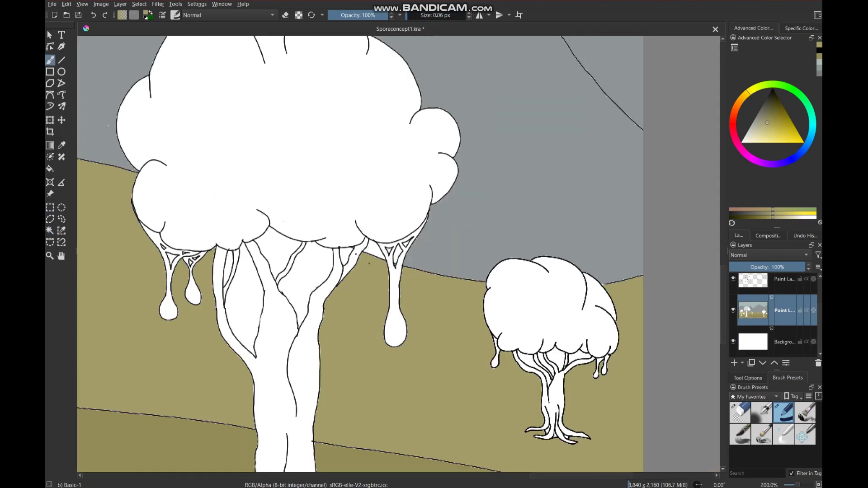
scroll(381, 254, down, 2)
scroll(253, 258, up, 8)
scroll(254, 258, up, 1)
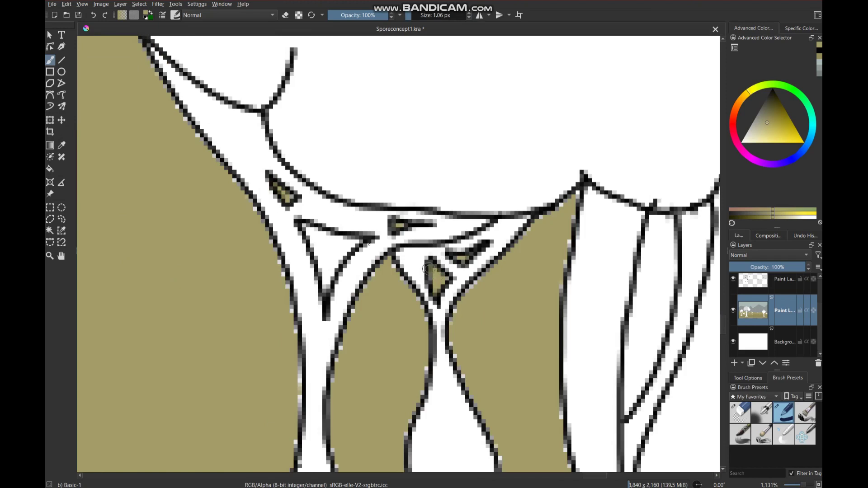
scroll(428, 269, up, 2)
key(bracketright)
mouse_move(389, 236)
mouse_down()
mouse_move(317, 326)
mouse_move(285, 214)
mouse_move(341, 256)
mouse_up()
Step: Select the white gaps under the canopy on the line-art layer for filling
key(2)
scroll(468, 247, up, 5)
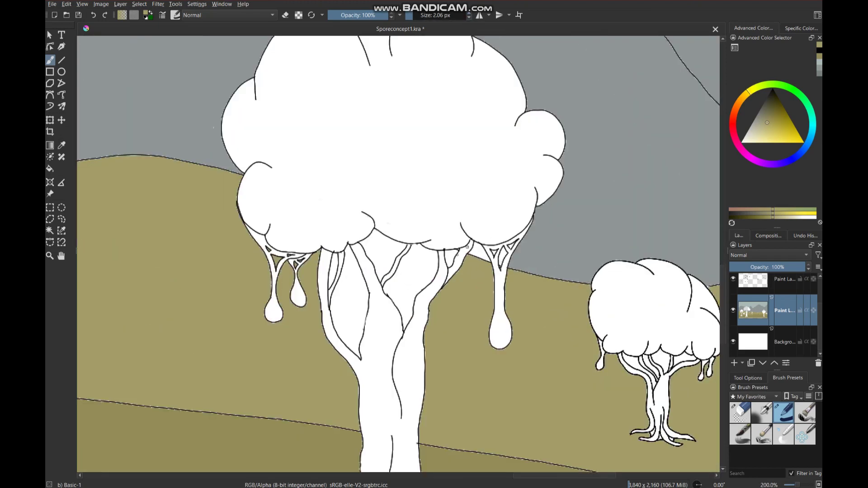
key(2)
scroll(452, 254, up, 6)
click(50, 230)
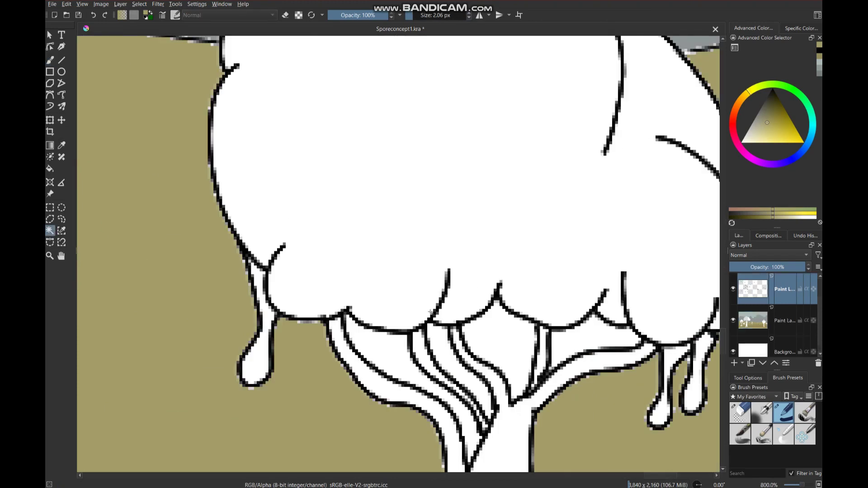
click(753, 353)
key(b)
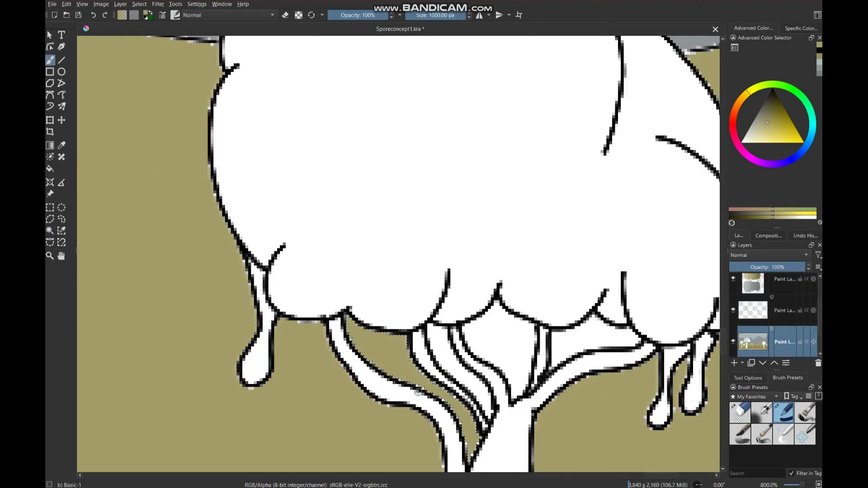
key(minus)
Step: Fill the white gaps between the branches with olive on the bottom colour layer
click(50, 230)
click(753, 310)
click(753, 342)
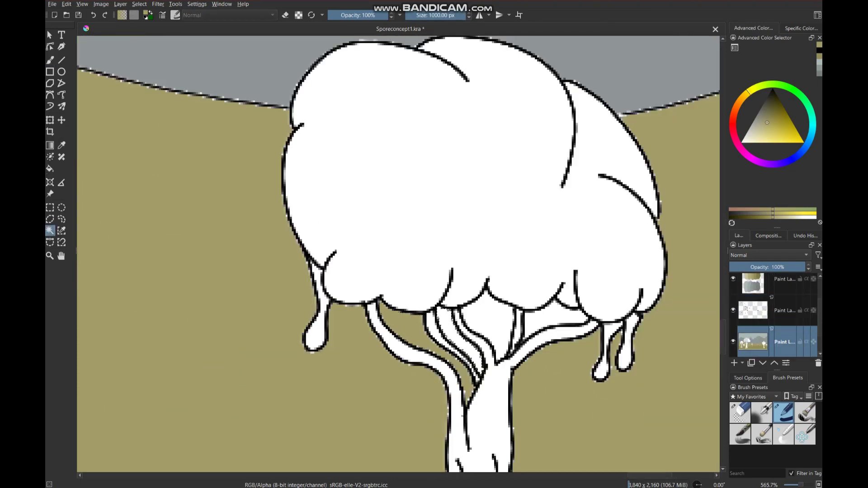
key(Page_Up)
key(w)
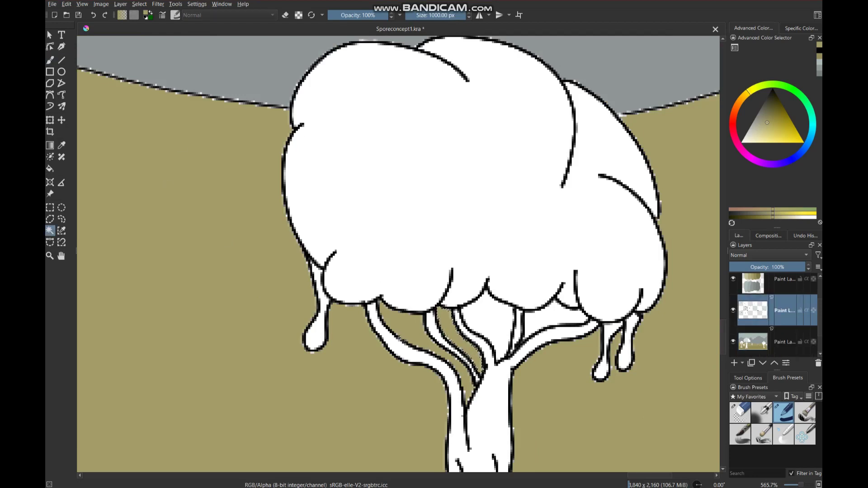
key(b)
key(ctrl+z)
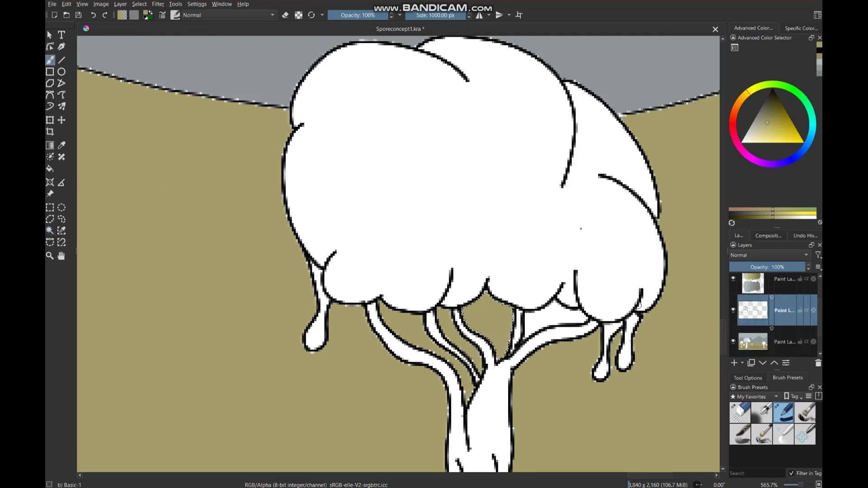
click(747, 346)
key(b)
Step: Fill the white strip between the trunk lines with olive
scroll(497, 256, down, 5)
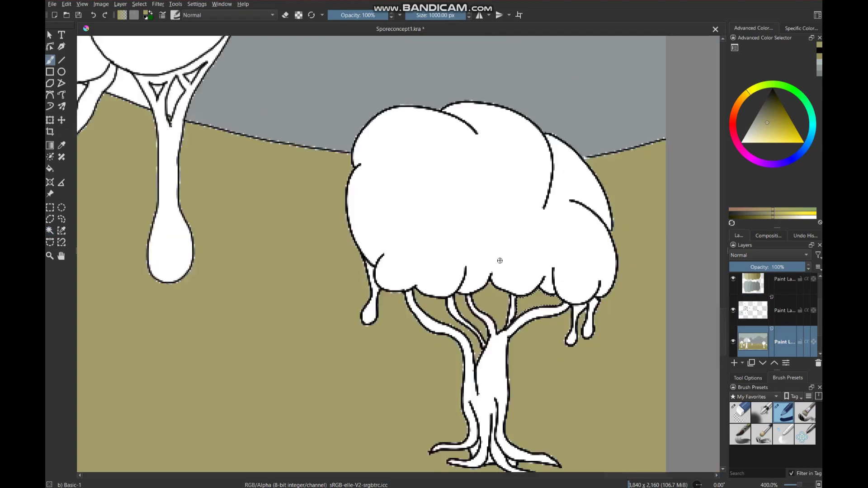
scroll(489, 251, down, 6)
scroll(267, 217, up, 5)
scroll(267, 217, up, 3)
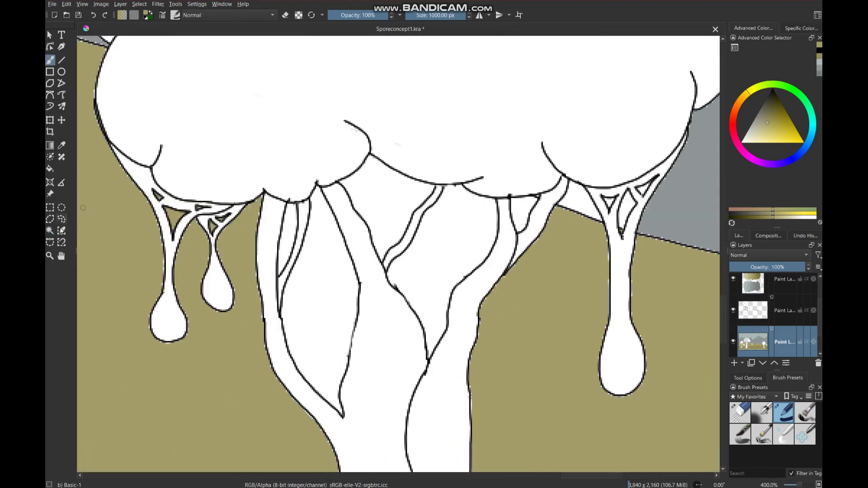
click(292, 239)
click(739, 311)
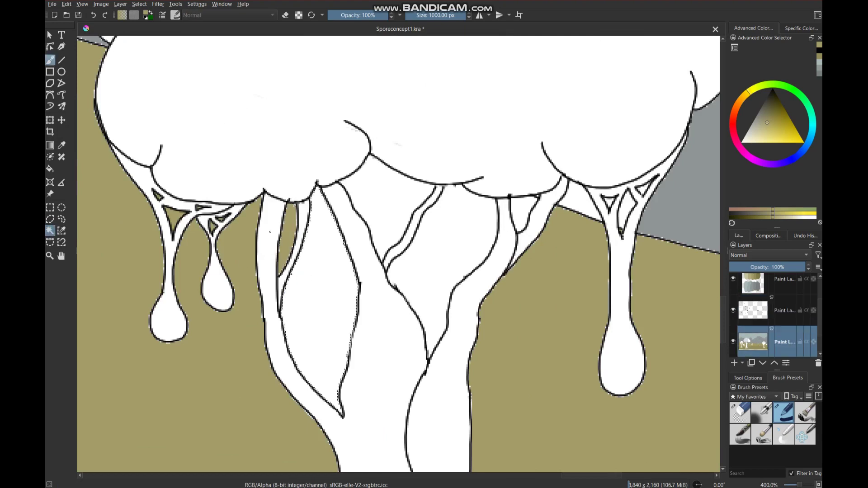
click(50, 60)
key(shift+BackSpace)
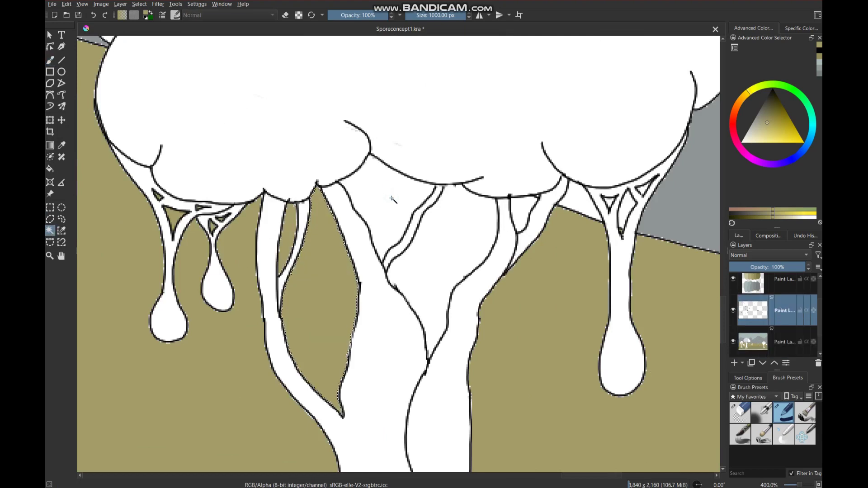
Step: Fill the remaining white gaps between the trunks with olive
click(393, 199)
key(Page_Down)
key(shift+BackSpace)
key(Page_Up)
click(50, 230)
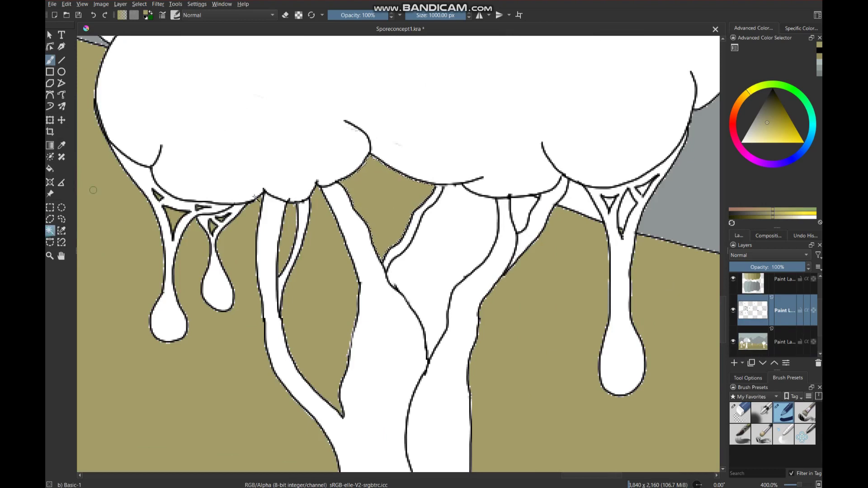
click(755, 346)
key(b)
key(shift+BackSpace)
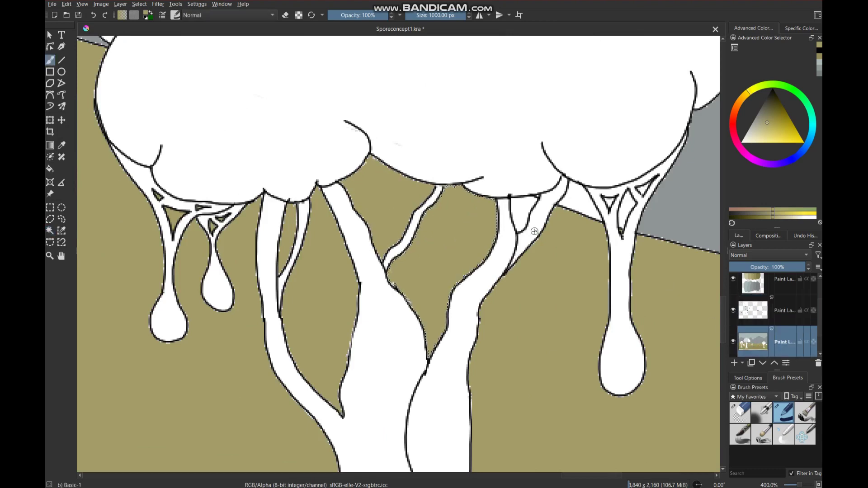
click(751, 311)
key(Page_Down)
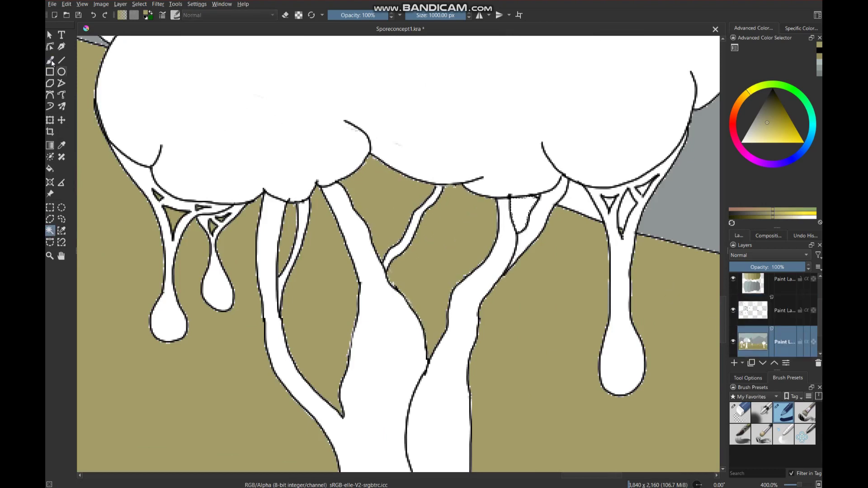
scroll(524, 207, up, 5)
scroll(124, 126, down, 8)
Step: Sample the blue-grey and fill the triangle between the branches with it
scroll(331, 209, up, 2)
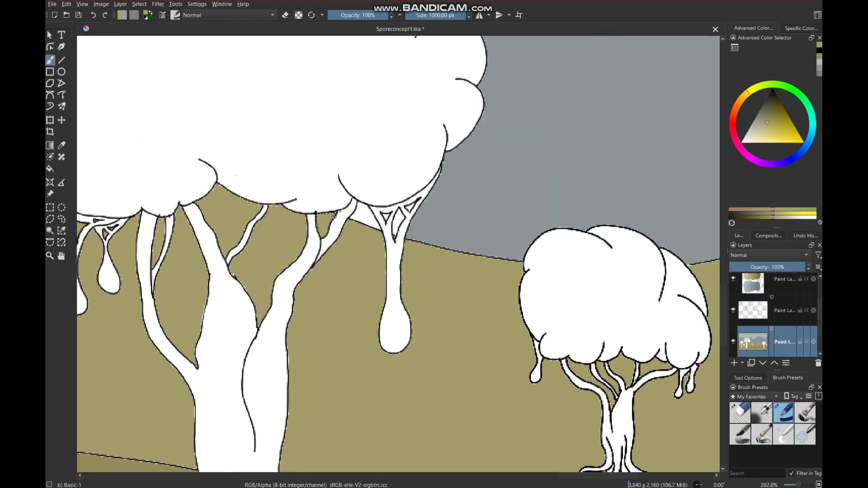
scroll(331, 210, up, 1)
scroll(331, 209, up, 2)
key(Page_Up)
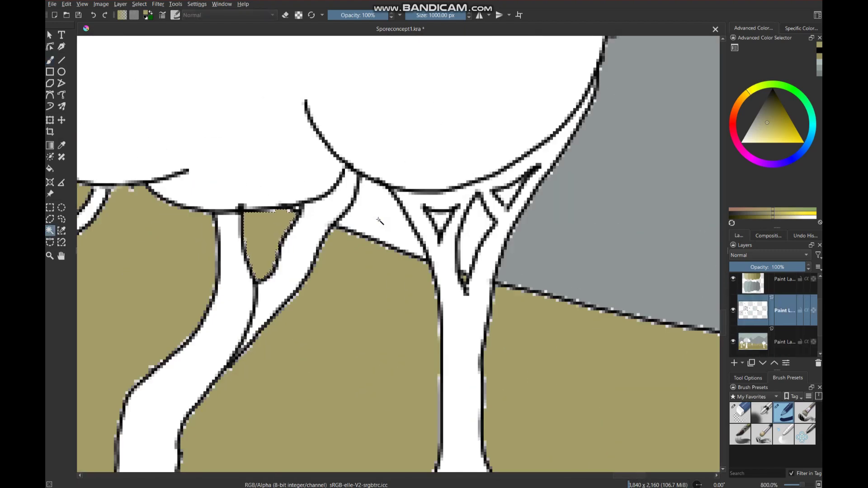
click(752, 340)
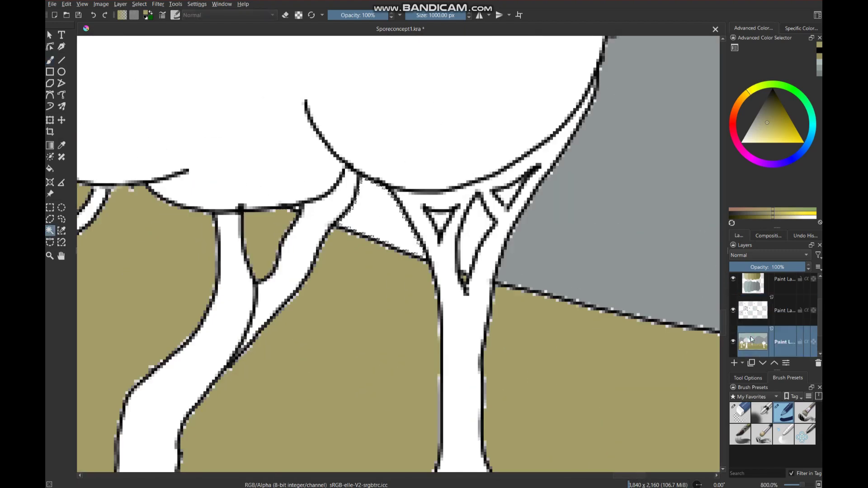
click(622, 255)
click(373, 211)
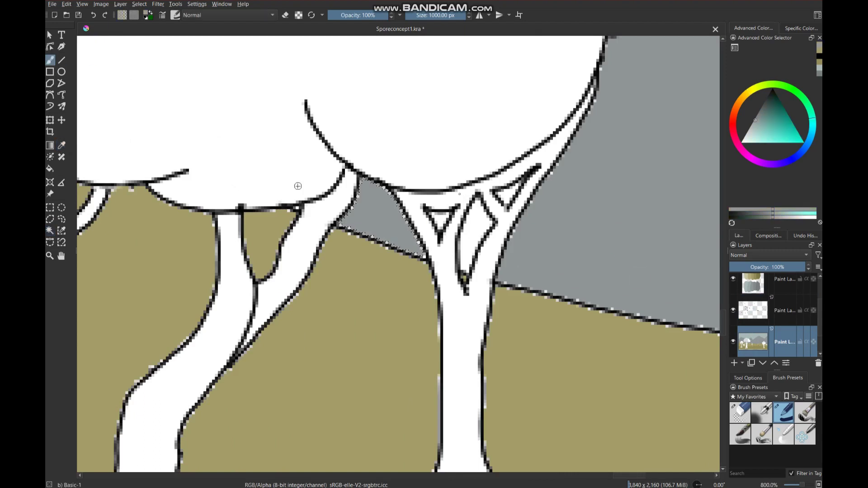
Step: Select the small triangle inside the drip and fill it with grey
click(753, 310)
click(750, 343)
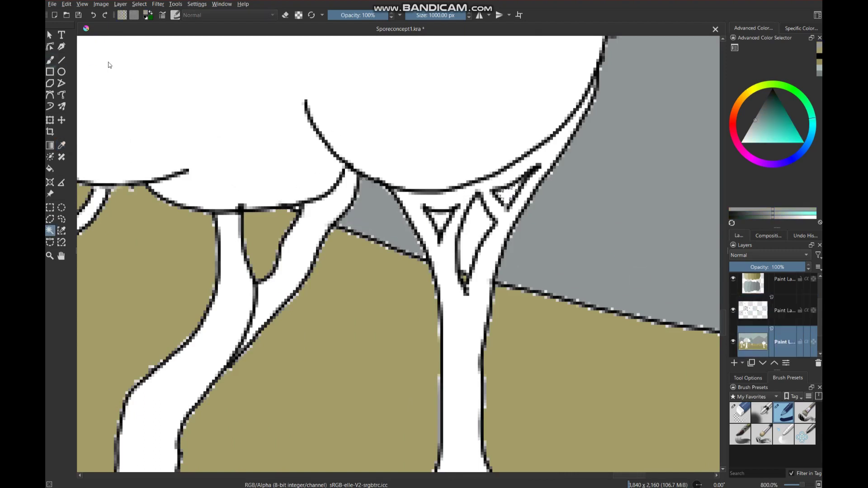
click(765, 316)
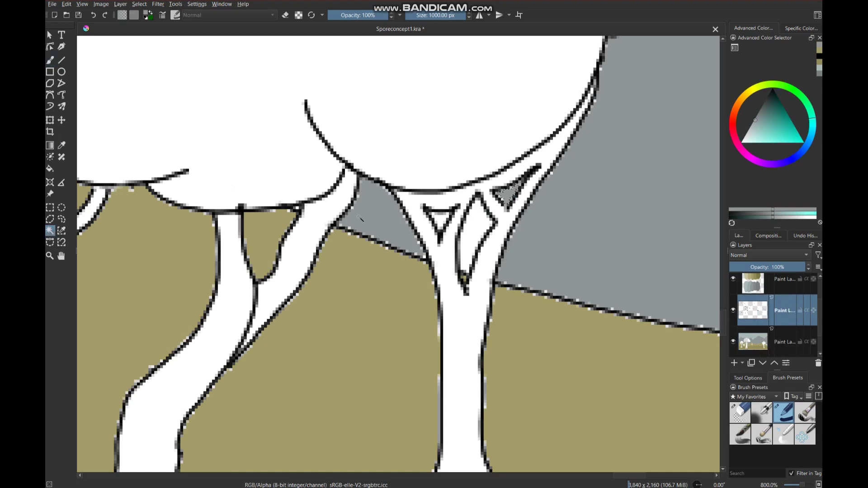
click(441, 220)
key(Page_Down)
click(751, 314)
key(Page_Down)
key(b)
key(shift+BackSpace)
Step: Zoom out to view the whole landscape
scroll(466, 233, down, 10)
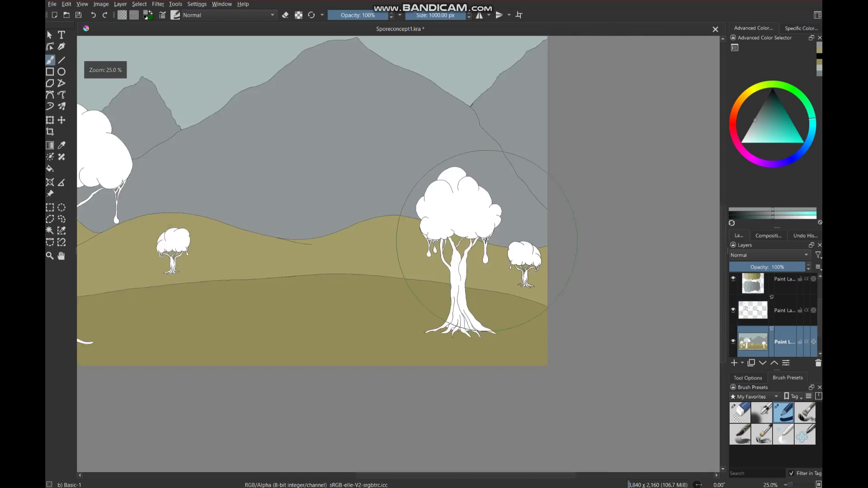
scroll(293, 245, up, 1)
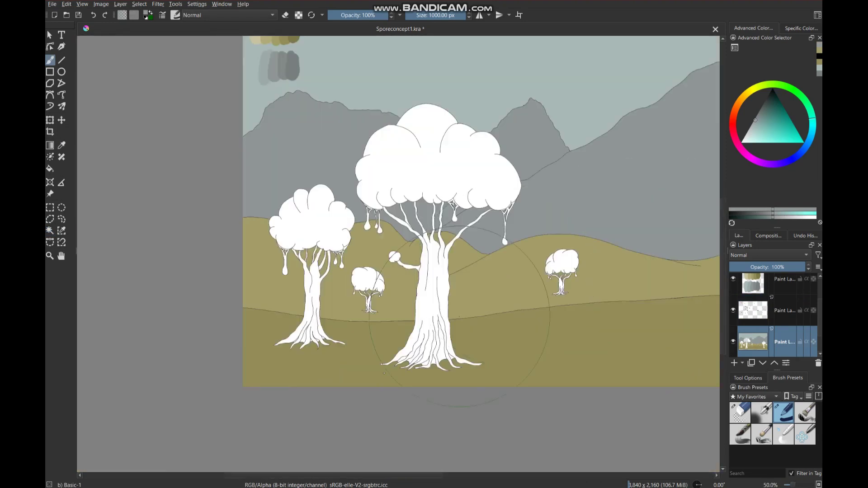
scroll(315, 145, up, 1)
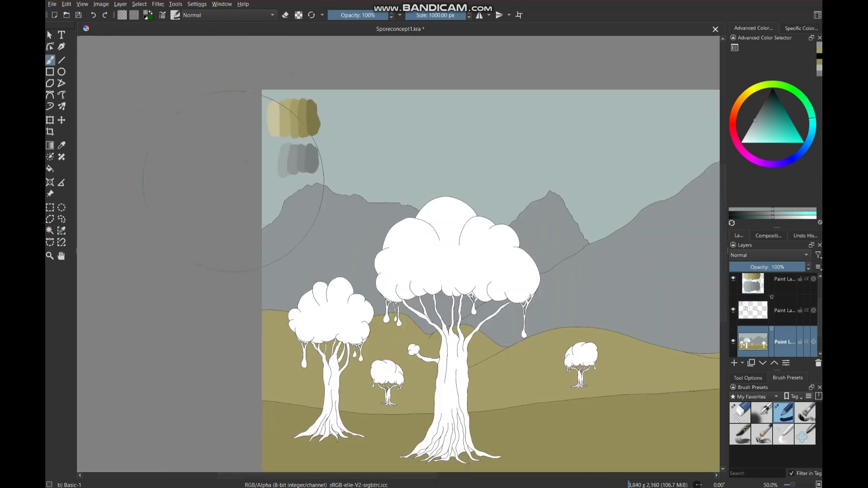
scroll(292, 113, up, 1)
scroll(281, 106, up, 1)
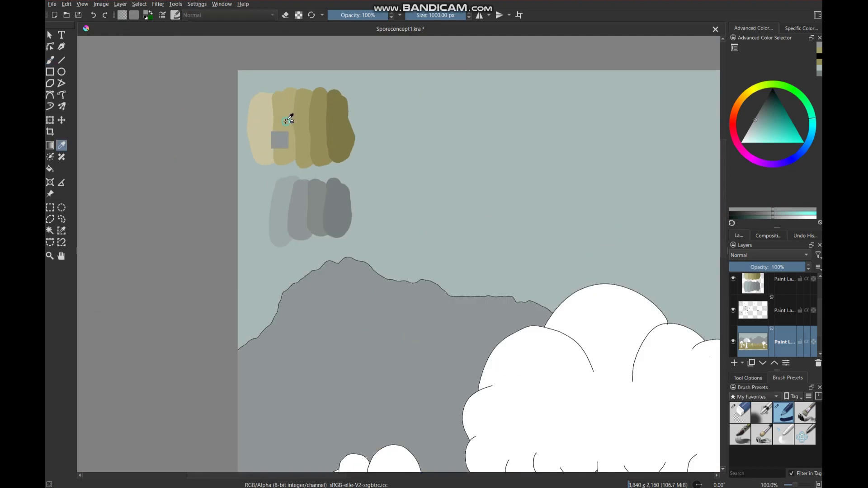
Step: Sample the khaki swatch and fill the left tree's canopy with it
click(290, 119)
scroll(290, 119, down, 4)
scroll(291, 252, up, 2)
scroll(290, 252, up, 3)
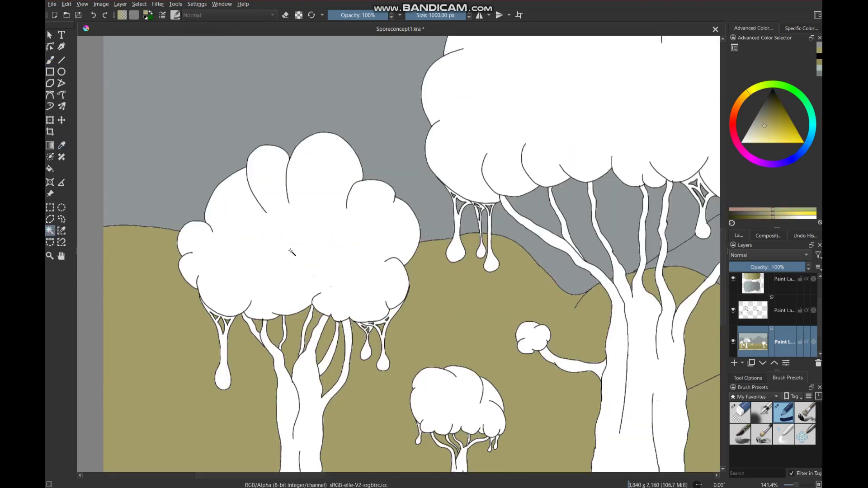
click(291, 251)
key(b)
Step: Select the big tree's canopy on the line layer and fill it khaki on the colour layer
click(312, 243)
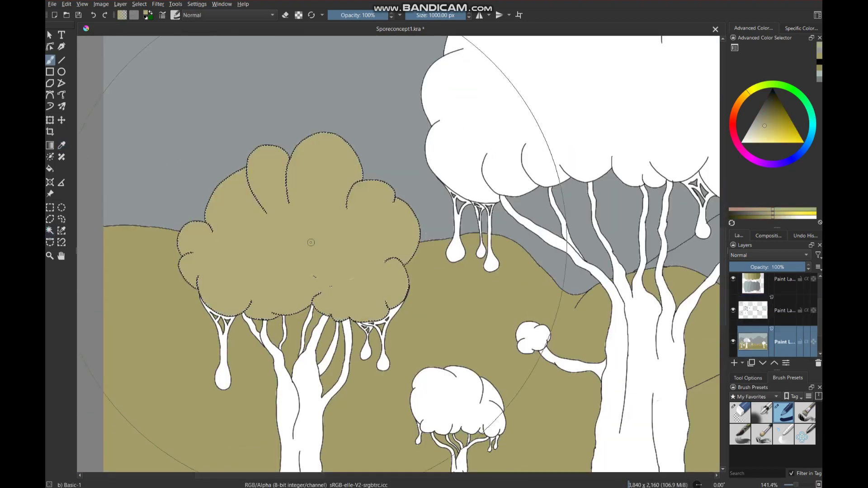
scroll(311, 243, down, 5)
click(50, 230)
scroll(126, 229, up, 4)
key(Page_Up)
click(530, 284)
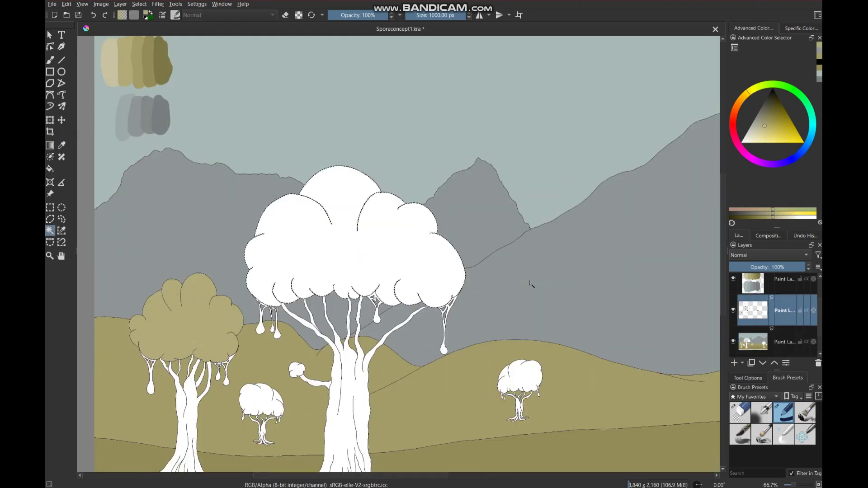
key(Page_Down)
key(b)
scroll(397, 223, down, 4)
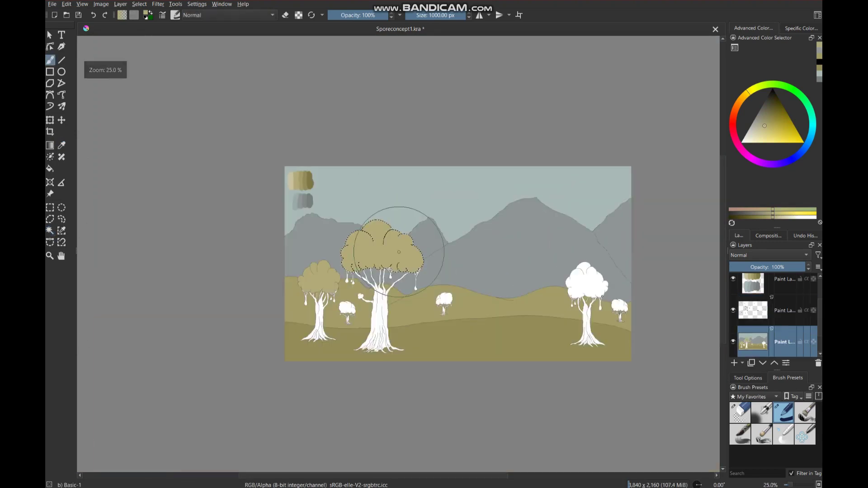
scroll(106, 208, up, 5)
Step: Fill another tree canopy with khaki on the bottom colour layer
click(758, 318)
click(520, 227)
key(Page_Down)
key(b)
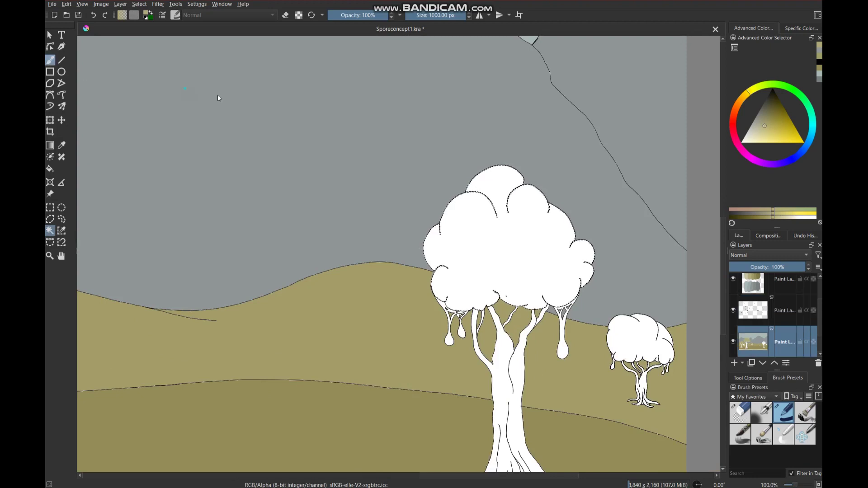
scroll(457, 335, down, 3)
scroll(271, 347, up, 4)
scroll(271, 347, up, 4)
Step: Select the small tree's canopy and fill it with khaki
click(50, 230)
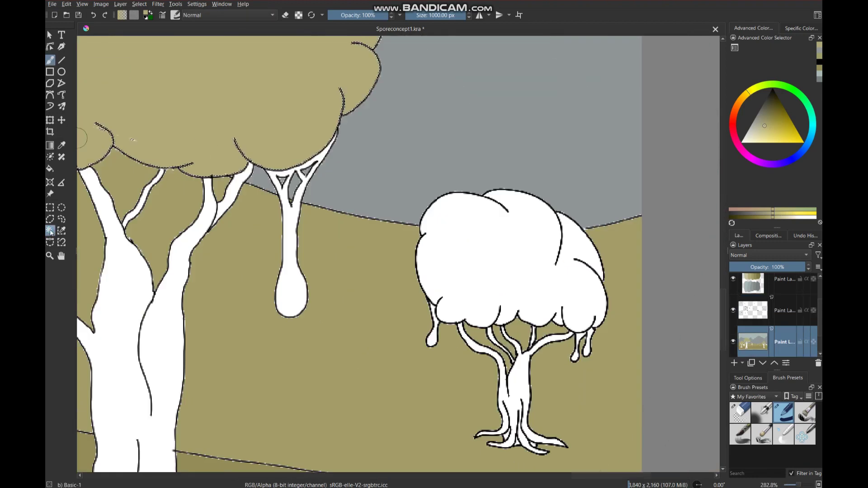
click(769, 311)
click(758, 349)
key(b)
key(ctrl+z)
scroll(359, 280, down, 5)
scroll(359, 281, up, 10)
scroll(360, 280, down, 6)
Step: Reselect the small tree's canopy and fill it khaki on the colour layer
click(50, 231)
click(747, 312)
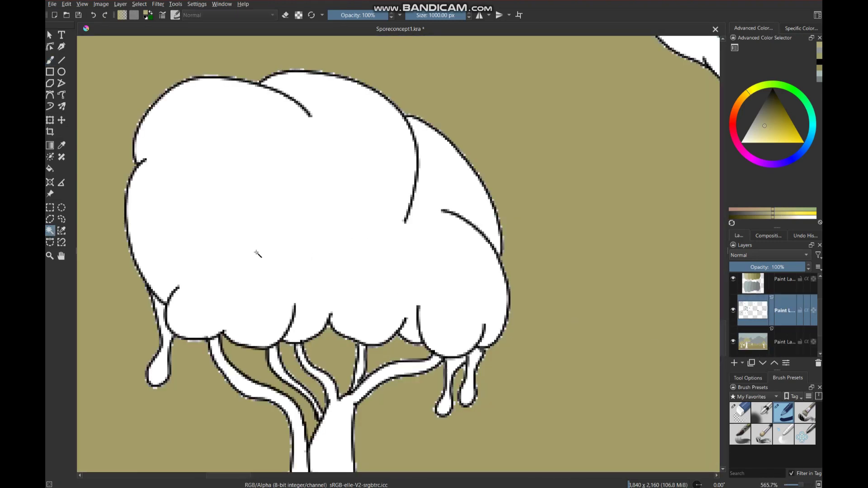
click(753, 342)
scroll(418, 204, down, 3)
scroll(419, 203, down, 5)
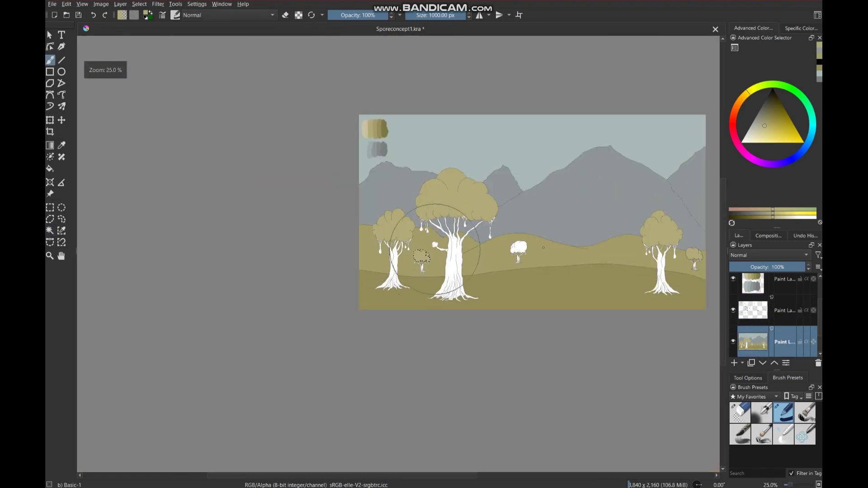
scroll(465, 243, up, 7)
click(753, 310)
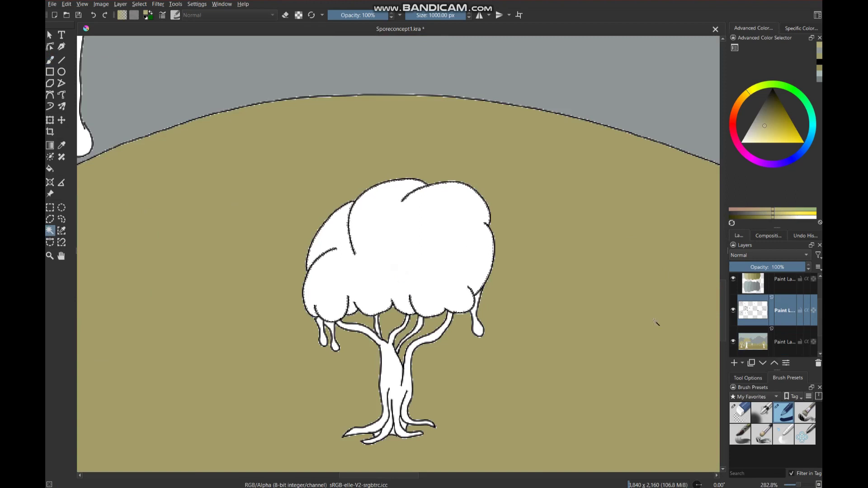
click(753, 341)
key(b)
key(ctrl+z)
Step: Scroll around the canvas to review the khaki-filled canopies
scroll(323, 207, down, 1)
scroll(323, 207, down, 5)
scroll(272, 227, up, 2)
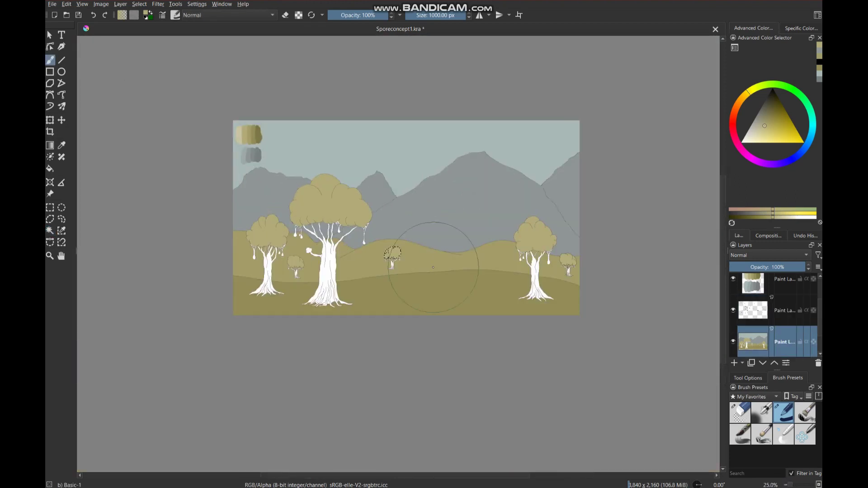
scroll(226, 244, up, 2)
scroll(203, 254, up, 3)
scroll(203, 254, down, 1)
scroll(271, 158, up, 2)
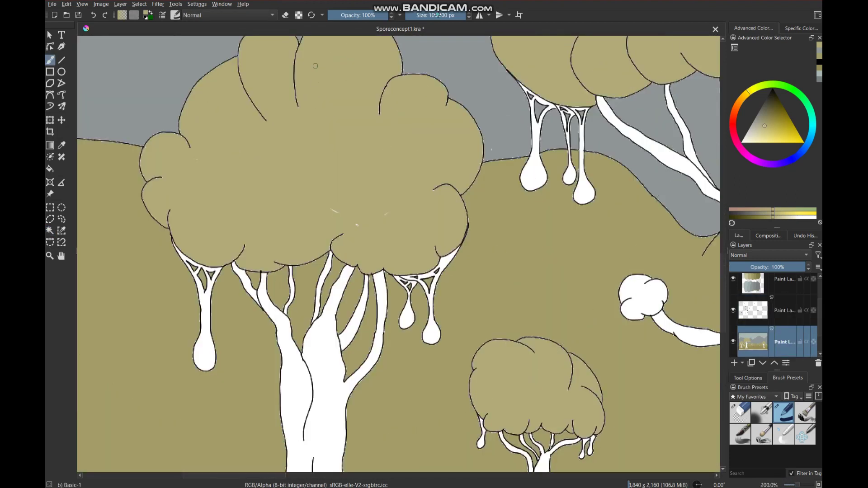
scroll(300, 145, up, 1)
scroll(397, 246, up, 1)
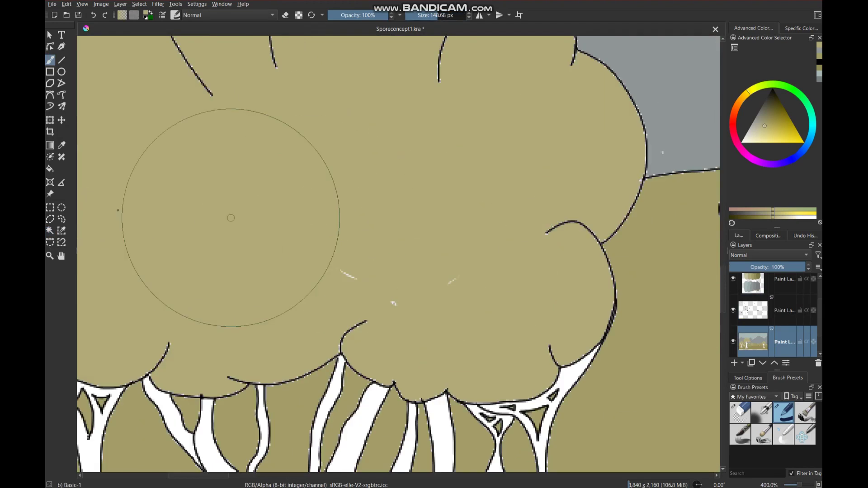
key(ctrl+r)
scroll(403, 268, down, 1)
scroll(404, 267, down, 4)
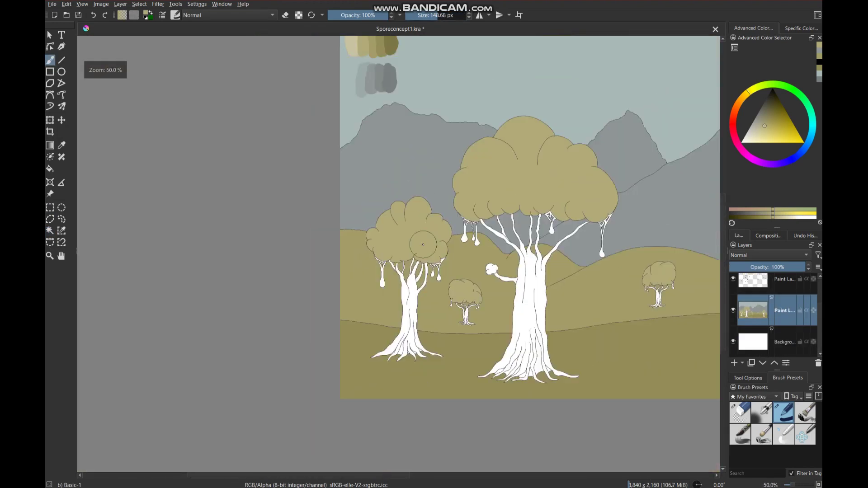
scroll(335, 236, down, 3)
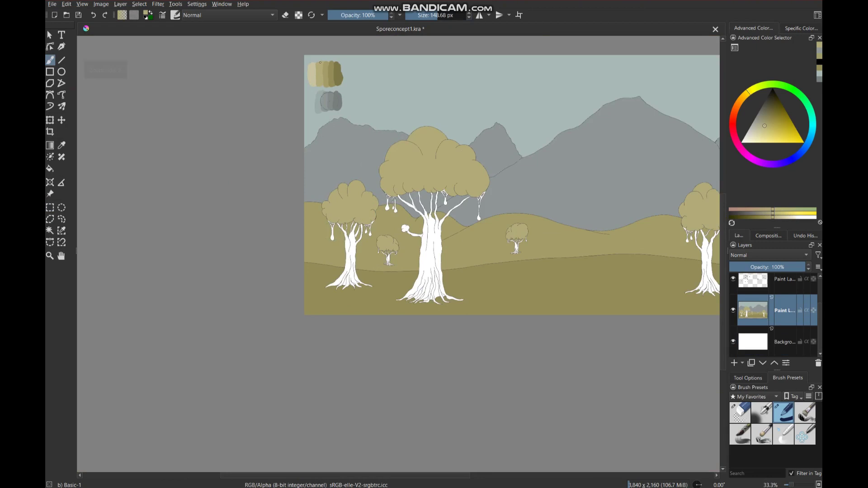
Step: Select the first white drip on the outline layer and paint it beige
scroll(306, 185, up, 7)
scroll(433, 285, down, 6)
scroll(407, 276, up, 4)
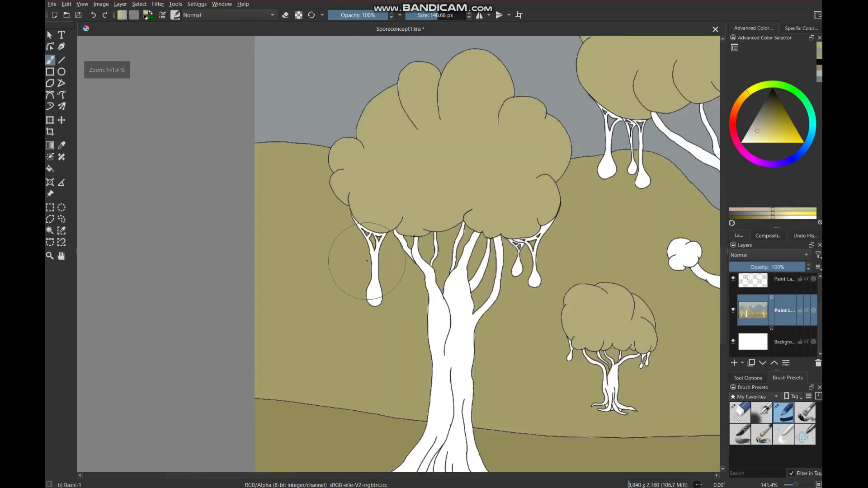
scroll(407, 276, up, 3)
click(50, 231)
click(383, 371)
click(753, 280)
scroll(751, 272, up, 1)
click(753, 341)
scroll(491, 272, down, 1)
key(b)
drag(362, 261, 262, 155)
scroll(543, 154, down, 1)
scroll(543, 154, up, 2)
Step: Select the left drip under the canopy and brush it beige
click(49, 231)
click(753, 310)
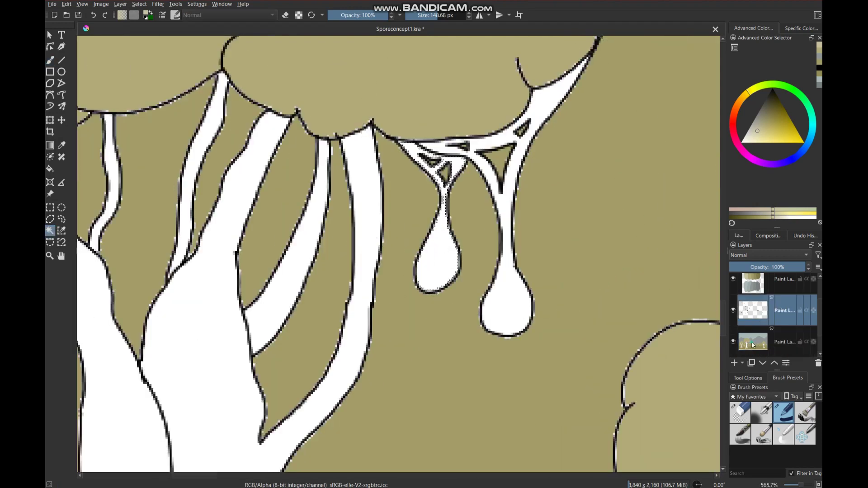
key(b)
drag(437, 226, 437, 280)
scroll(442, 368, down, 1)
scroll(591, 262, up, 1)
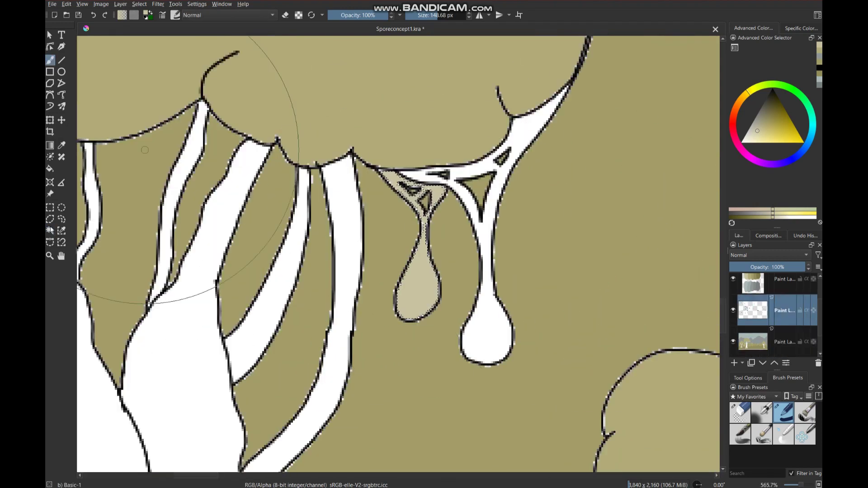
Step: Sample a light tan drip colour from the canvas as the foreground colour
click(754, 342)
scroll(429, 184, down, 13)
scroll(531, 126, up, 6)
scroll(532, 126, up, 4)
key(p)
click(434, 112)
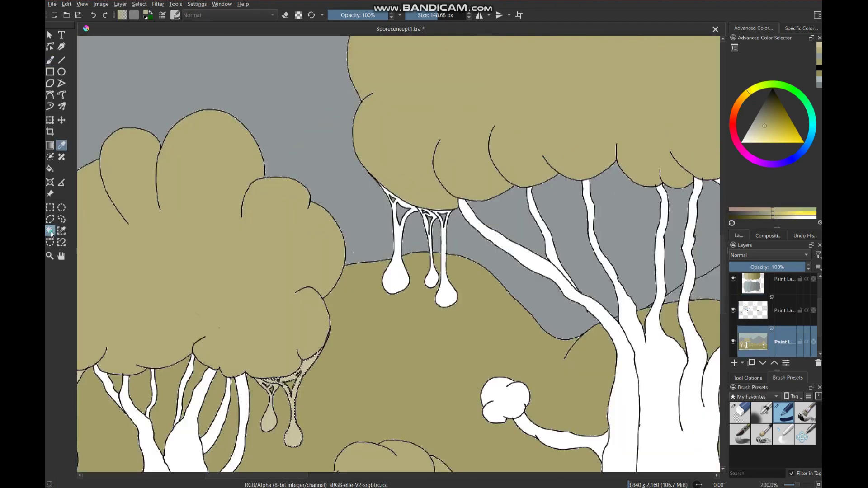
click(50, 230)
key(Page_Up)
click(750, 351)
key(b)
scroll(449, 333, down, 1)
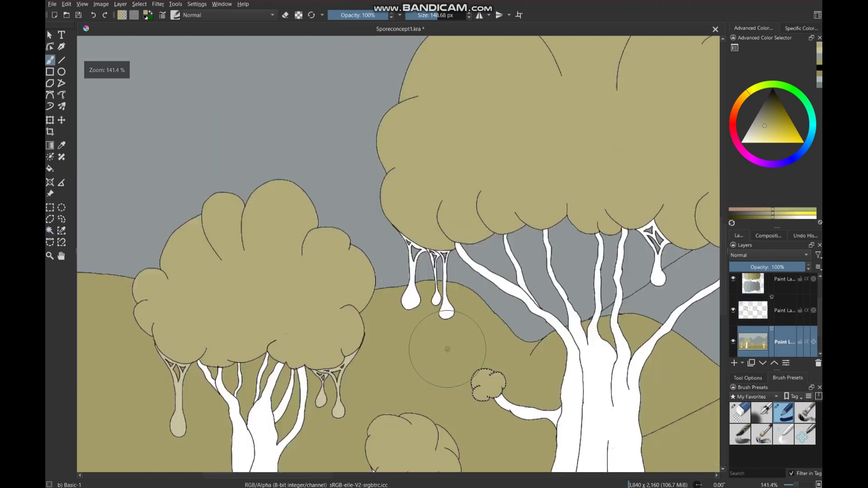
scroll(437, 328, down, 1)
scroll(433, 322, up, 2)
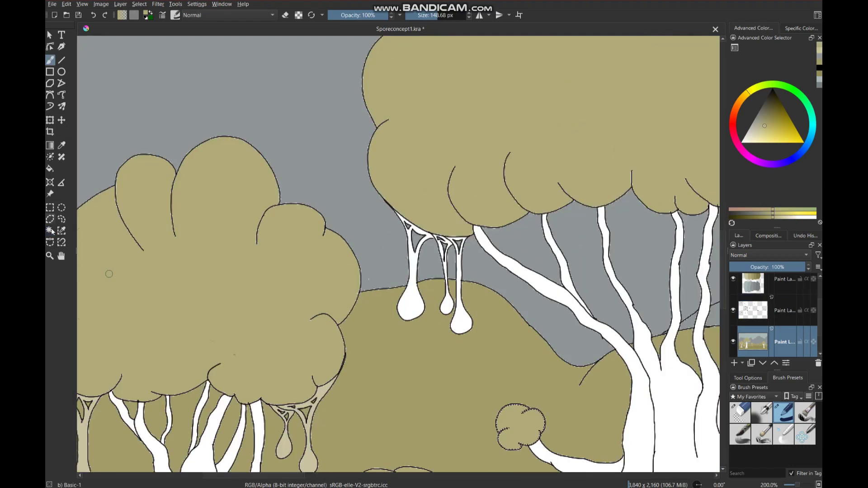
click(279, 445)
scroll(410, 245, up, 2)
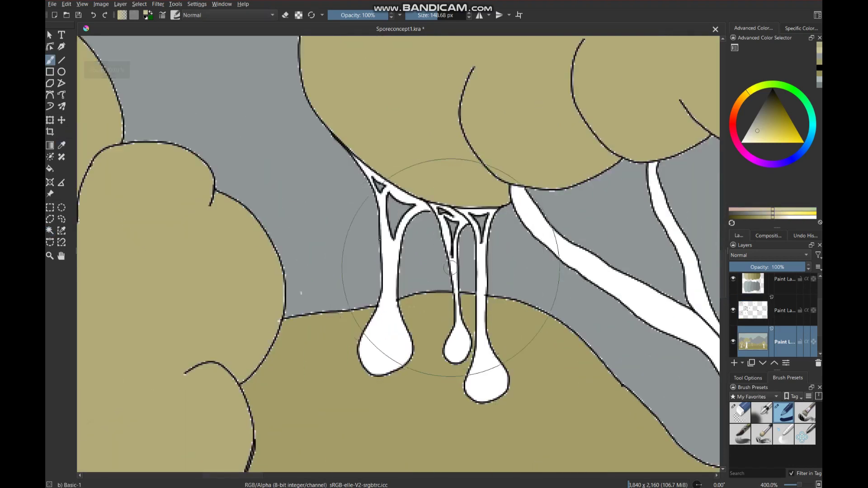
Step: Select the left drip and paint it tan on the colour layer
key(Page_Up)
click(753, 340)
key(b)
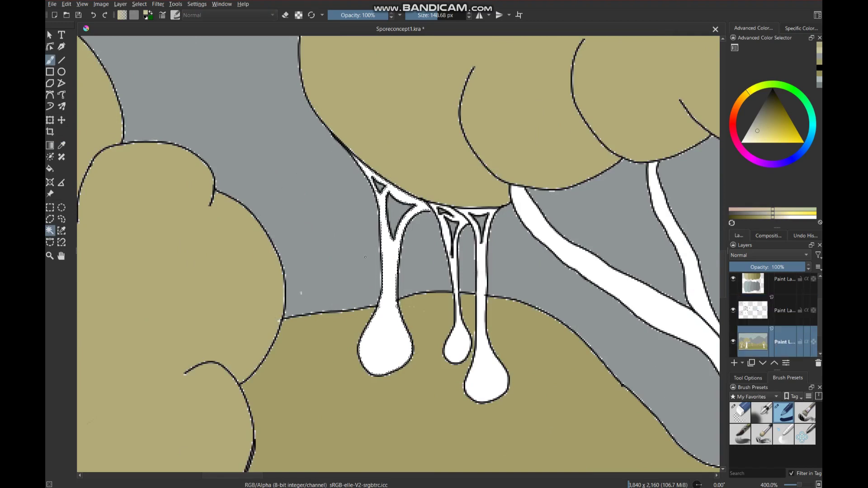
drag(393, 272, 493, 318)
Step: Select the remaining parts of the left drip, then paint the narrow white strip tan
click(752, 310)
click(50, 230)
click(455, 242)
scroll(455, 242, up, 2)
scroll(455, 242, down, 4)
key(Page_Down)
click(49, 60)
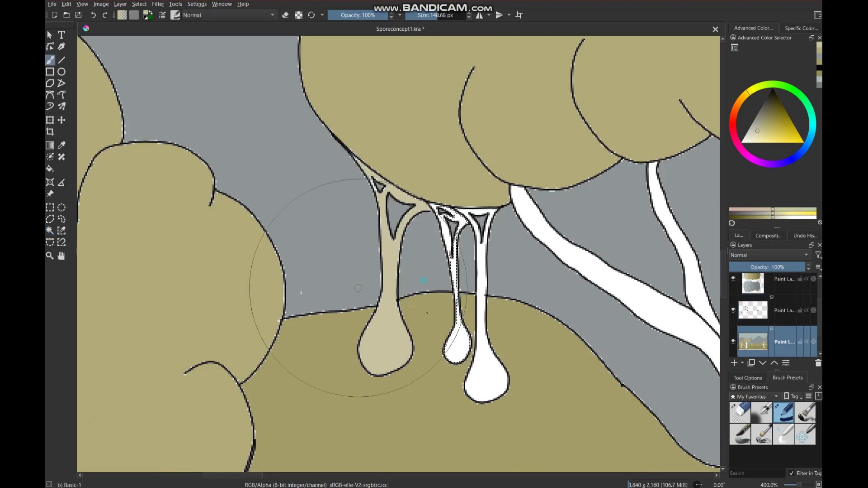
scroll(442, 229, up, 5)
click(415, 14)
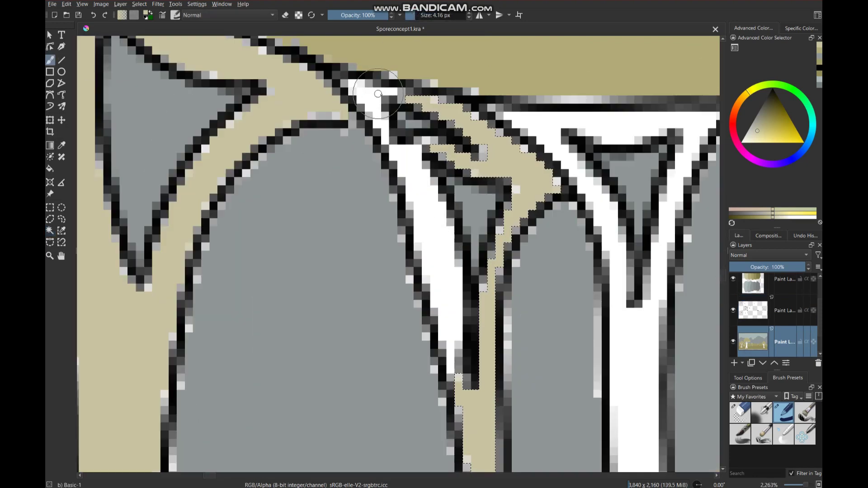
key(ctrl+shift+a)
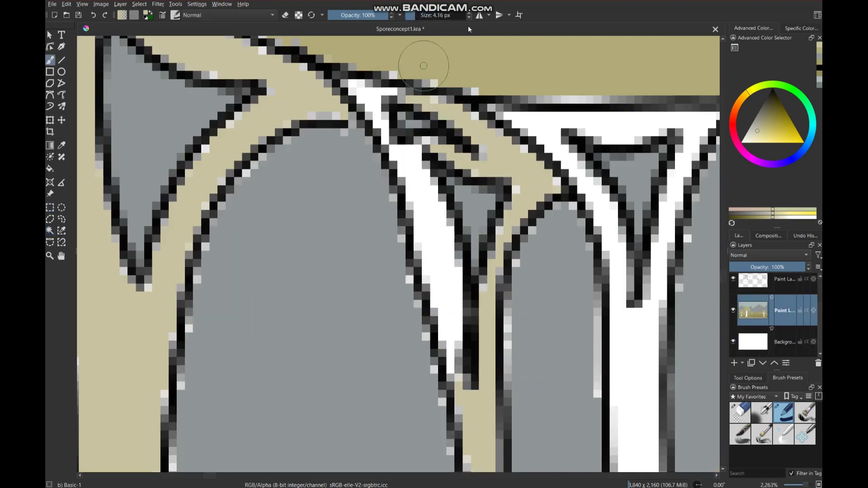
mouse_move(351, 87)
mouse_down()
mouse_move(398, 136)
mouse_move(453, 371)
mouse_up()
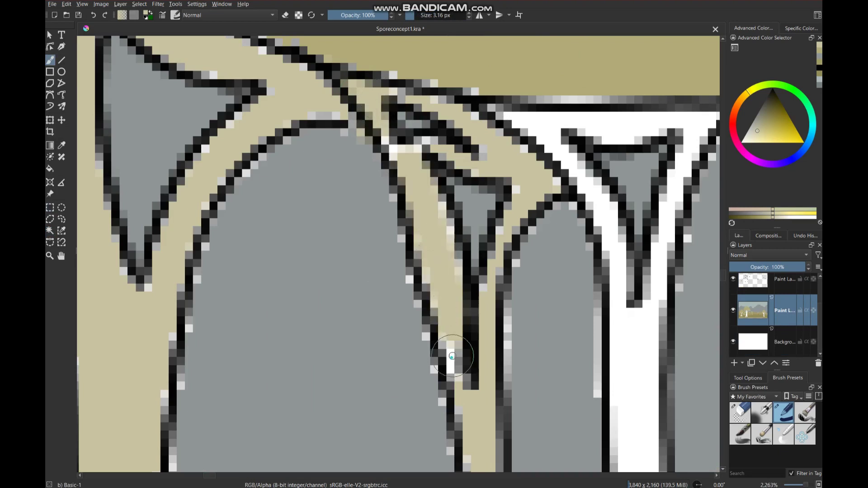
Step: Select the last white drip and spike and paint them tan
scroll(430, 232, down, 1)
scroll(430, 232, down, 3)
click(49, 231)
key(Page_Up)
click(470, 378)
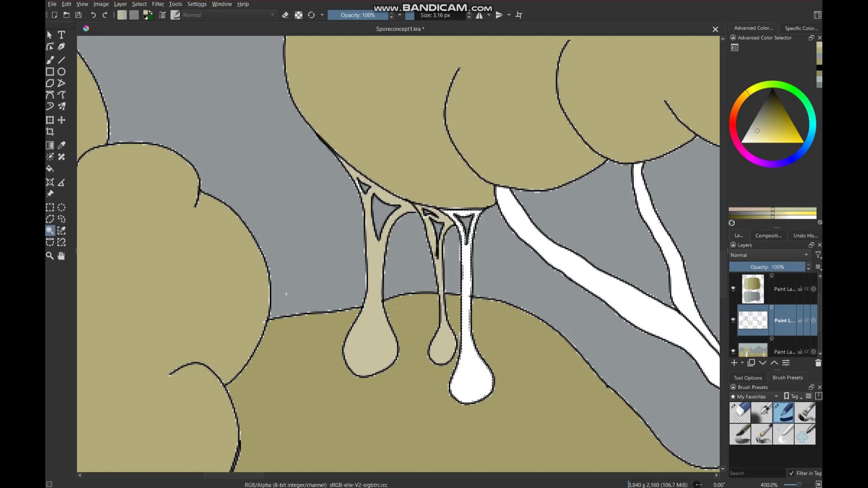
key(Page_Down)
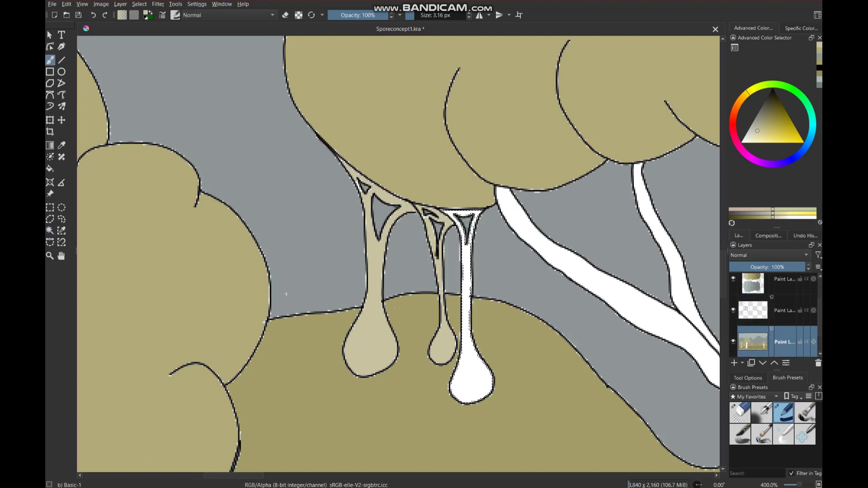
drag(468, 213, 471, 398)
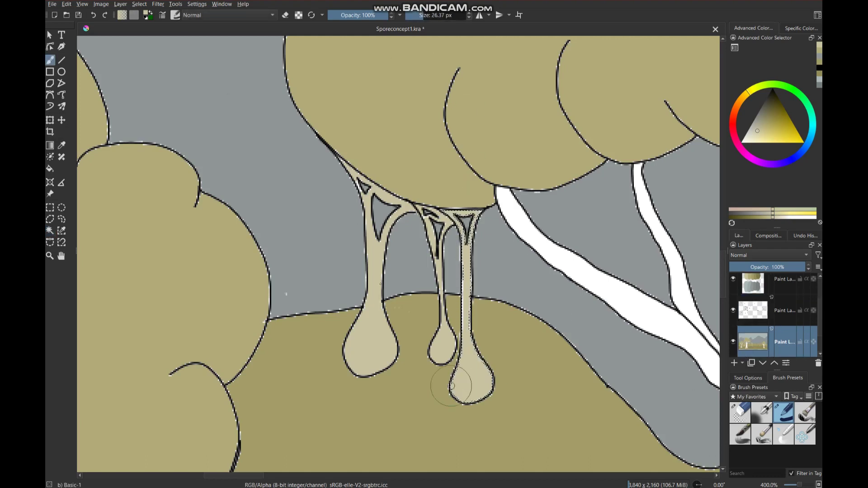
scroll(405, 261, down, 10)
scroll(404, 261, up, 8)
scroll(405, 261, up, 4)
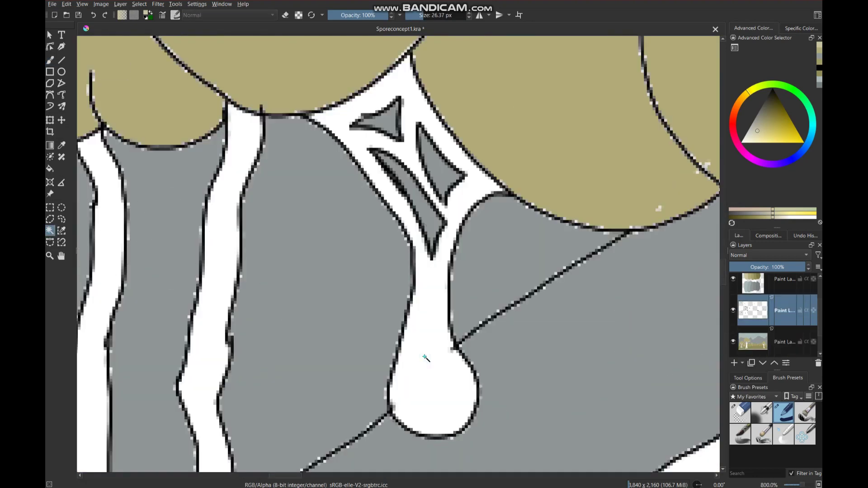
drag(426, 16, 441, 16)
drag(420, 113, 355, 176)
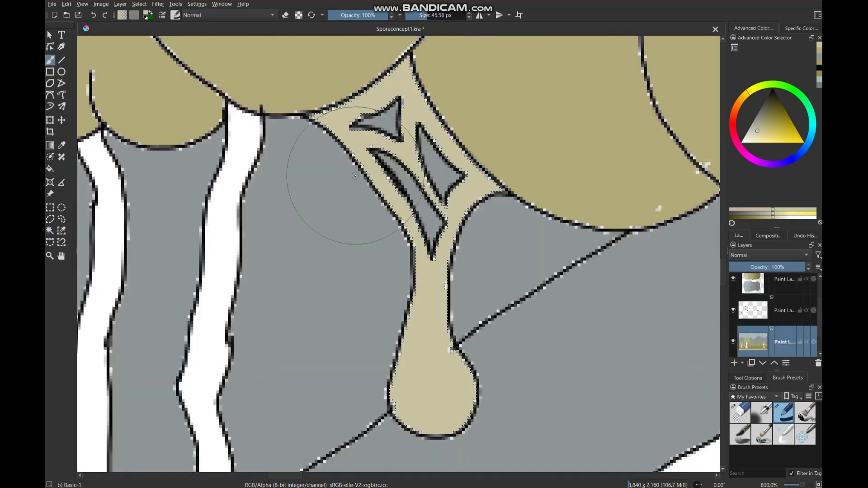
scroll(327, 227, down, 4)
click(760, 311)
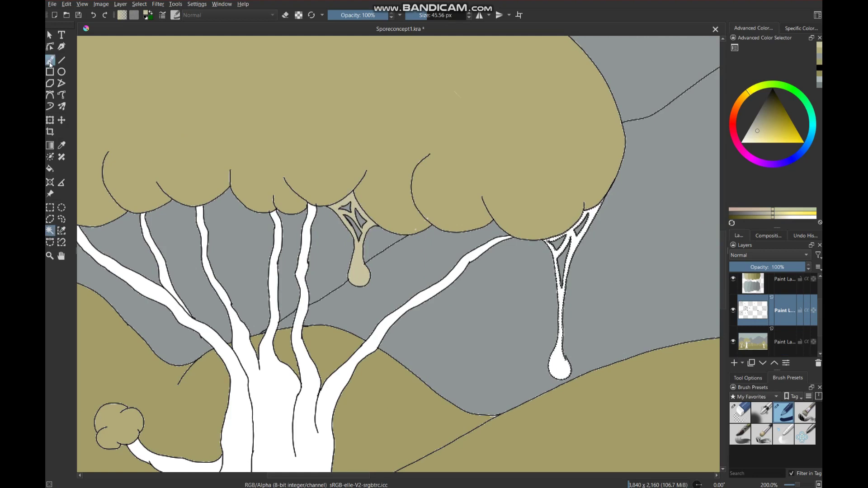
Step: Fill the selected left drip with tan on the colour layer, then return to the brush
click(762, 340)
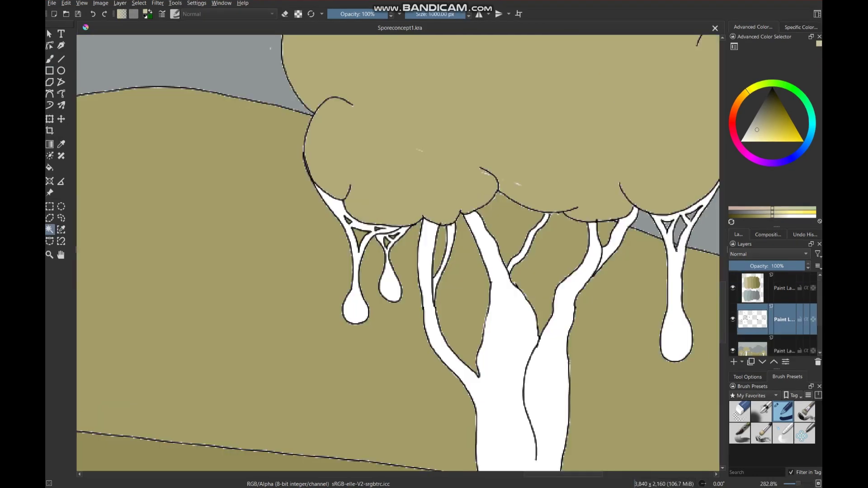
key(shift+BackSpace)
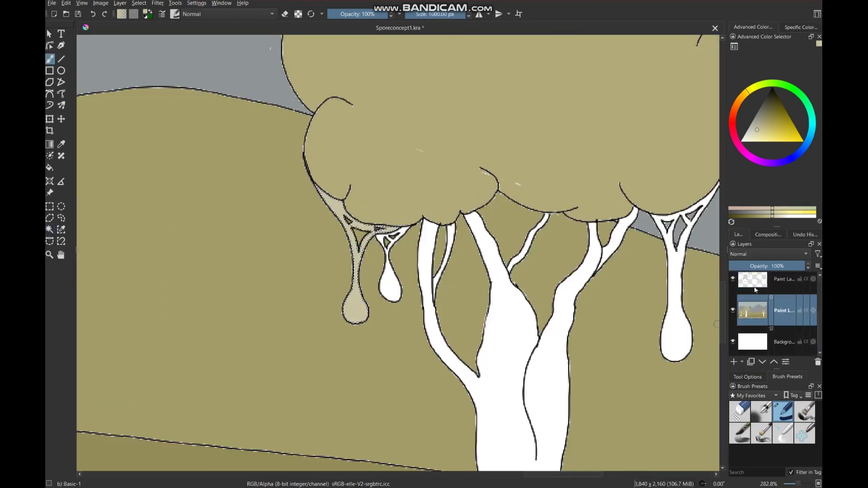
key(b)
key(shift+BackSpace)
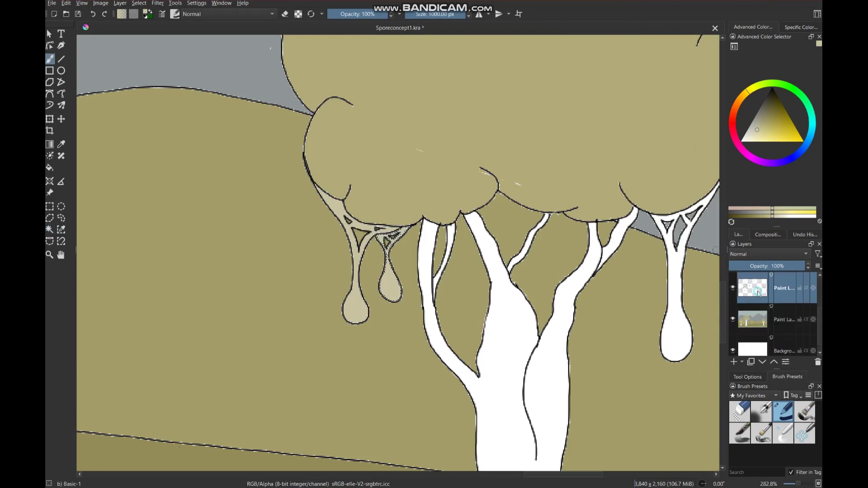
key(Page_Down)
key(b)
Step: Select the right drip on the outline layer and fill it with tan on the colour layer
scroll(452, 249, down, 5)
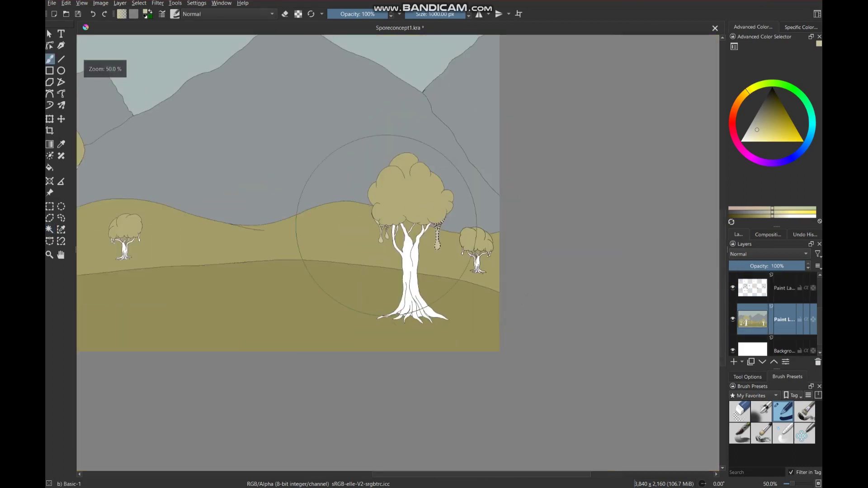
scroll(189, 250, up, 4)
scroll(189, 250, up, 3)
key(Page_Up)
click(532, 261)
key(Page_Down)
key(b)
key(shift+BackSpace)
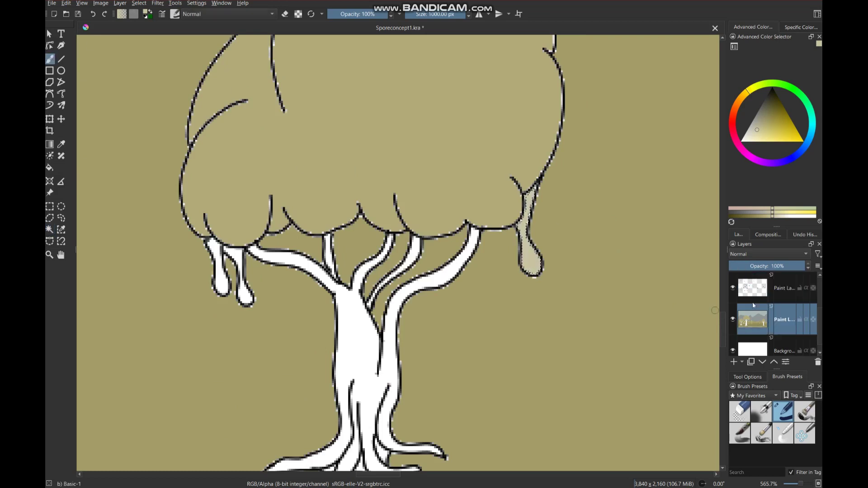
Step: Set up contiguous-region selection on the outline layer, and check the whole painting before zooming back onto the big tree
key(Page_Up)
key(Page_Down)
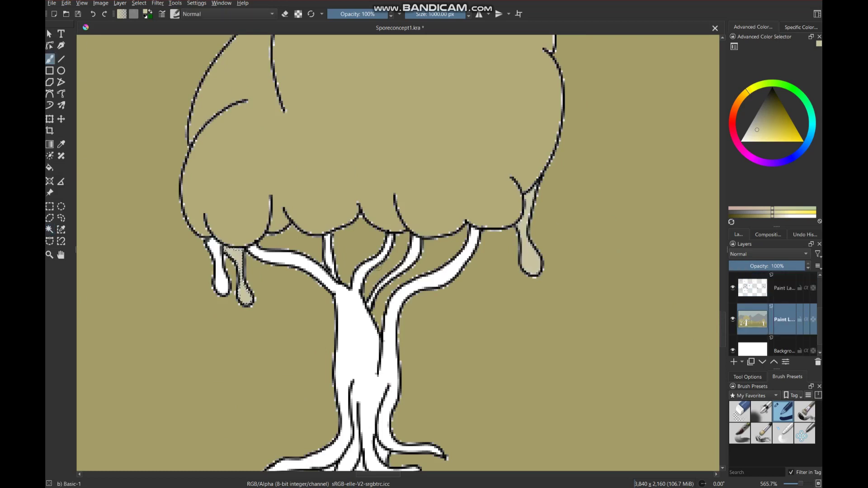
key(Page_Up)
key(w)
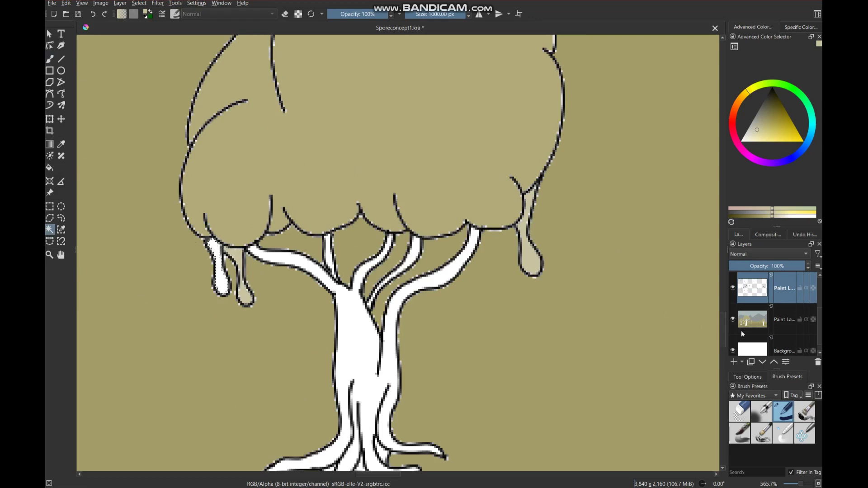
key(Page_Down)
key(b)
key(minus)
key(minus)
key(minus)
key(minus)
key(minus)
key(minus)
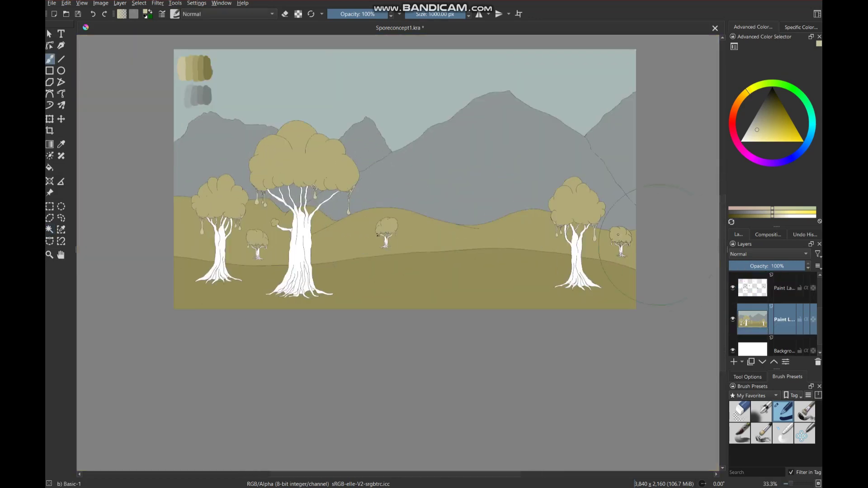
key(plus)
key(plus)
key(plus)
Step: Select the big tree's left drip and the next drip for tan filling
key(Page_Up)
key(Page_Down)
click(348, 253)
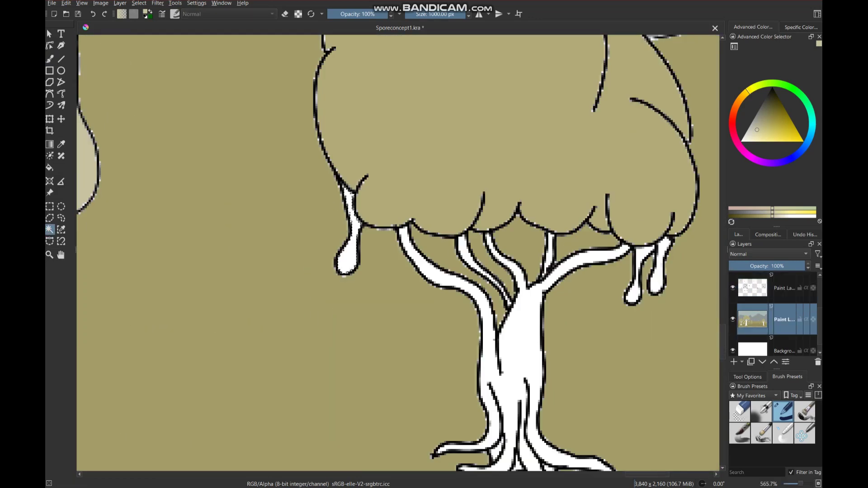
key(b)
key(Page_Up)
click(747, 318)
key(b)
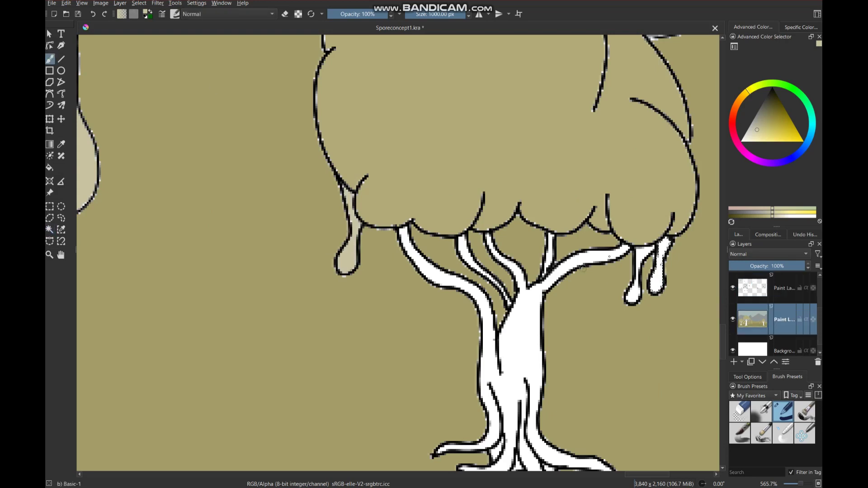
key(Page_Up)
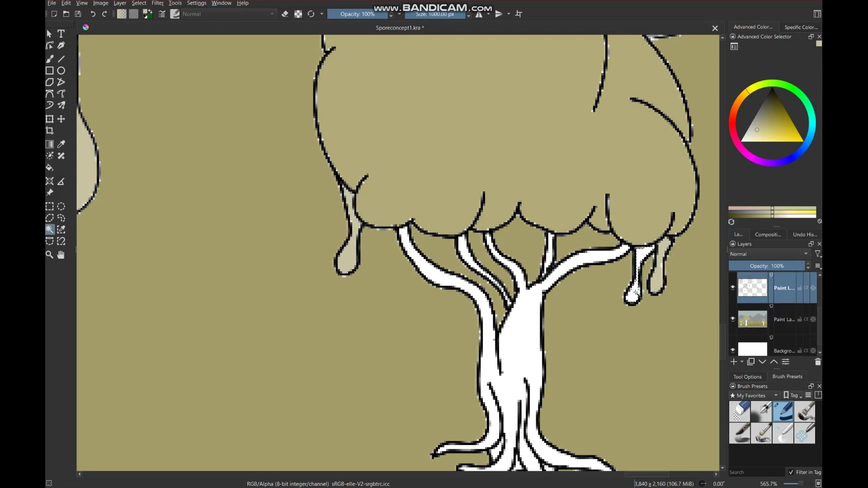
key(Page_Down)
Step: Select another left drip on the outline layer and pick the contiguous selection tool
scroll(499, 269, down, 10)
scroll(356, 281, up, 5)
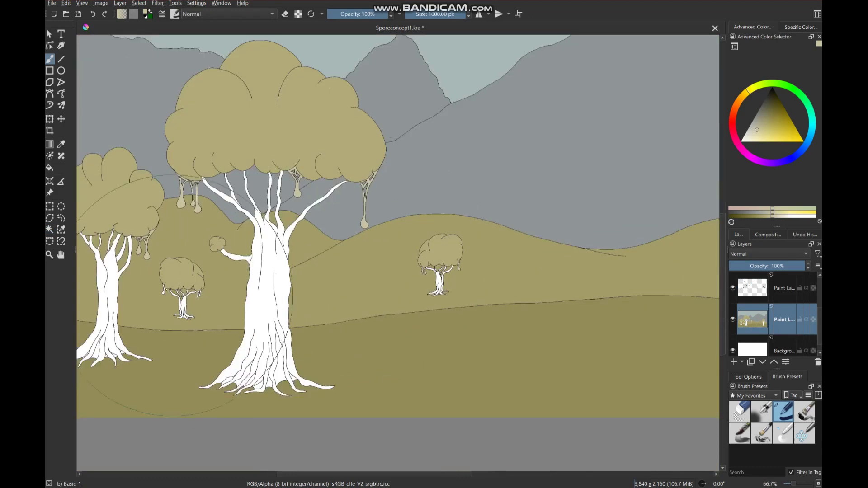
scroll(356, 281, up, 5)
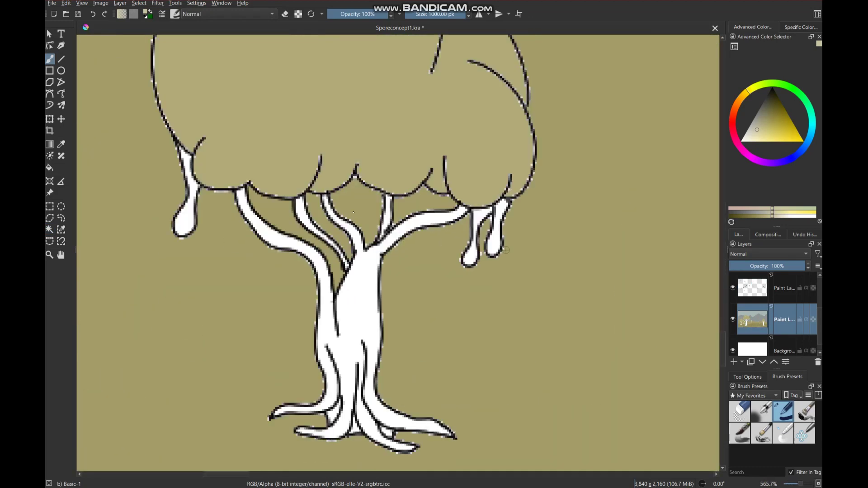
key(Page_Up)
click(753, 322)
key(b)
click(51, 229)
Step: Return to the middle colour layer with the brush and scroll the view around the painting
key(Page_Up)
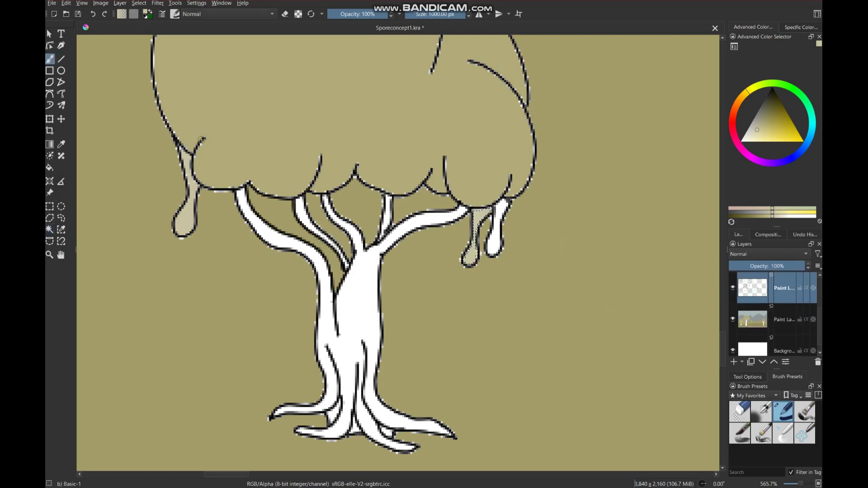
click(765, 331)
key(b)
scroll(550, 180, down, 2)
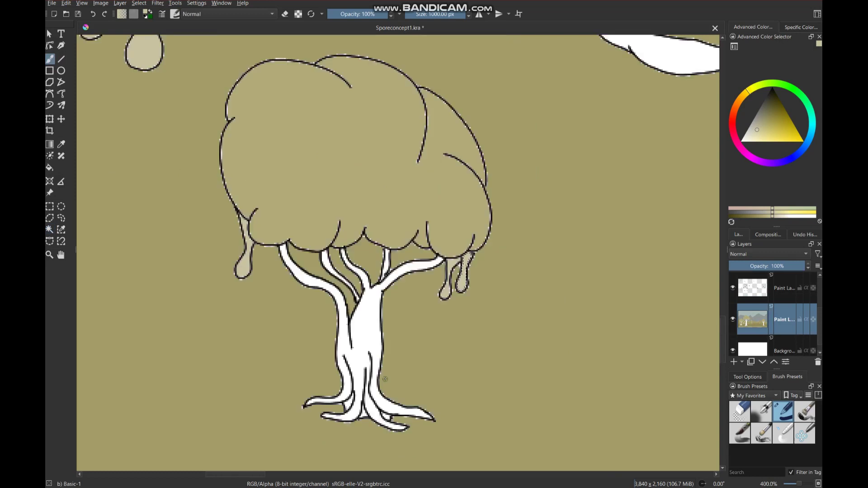
scroll(551, 179, down, 5)
scroll(551, 180, down, 3)
scroll(551, 180, up, 3)
scroll(551, 179, up, 3)
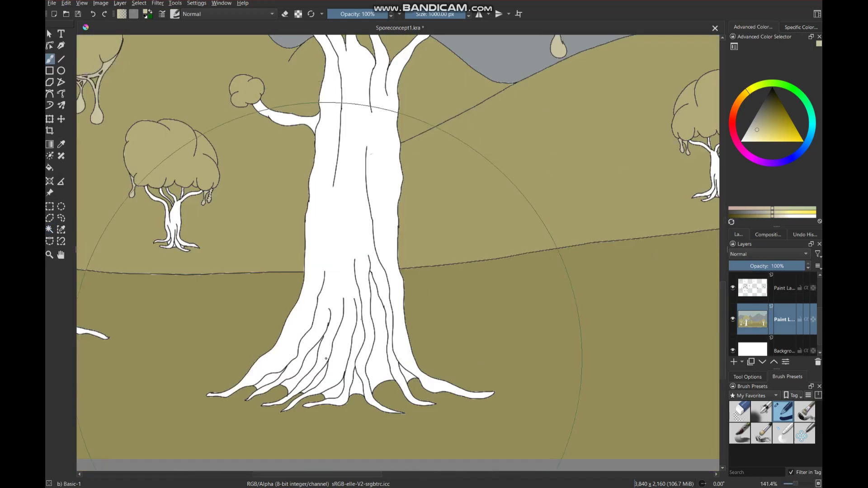
scroll(550, 179, up, 1)
scroll(397, 273, down, 9)
scroll(410, 285, up, 8)
Step: Sample grey from the canvas and paint the big selected trunk grey
key(p)
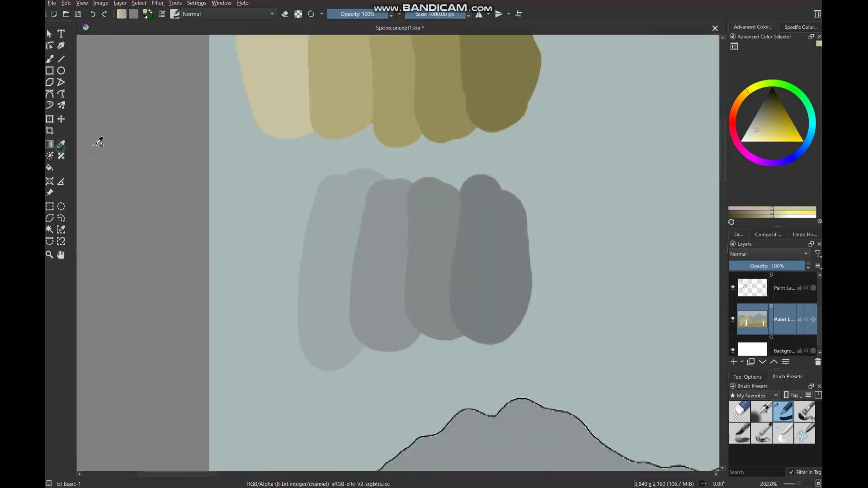
scroll(494, 343, down, 5)
scroll(494, 343, up, 6)
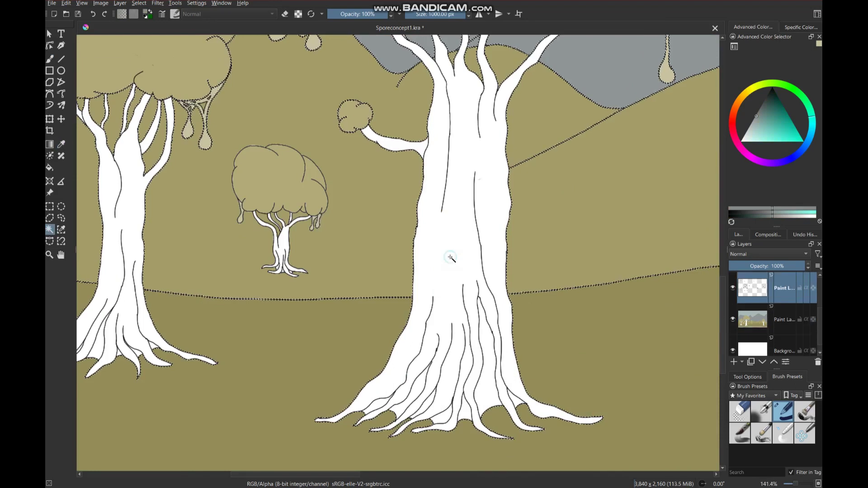
key(b)
key(minus)
key(minus)
key(minus)
drag(447, 190, 447, 269)
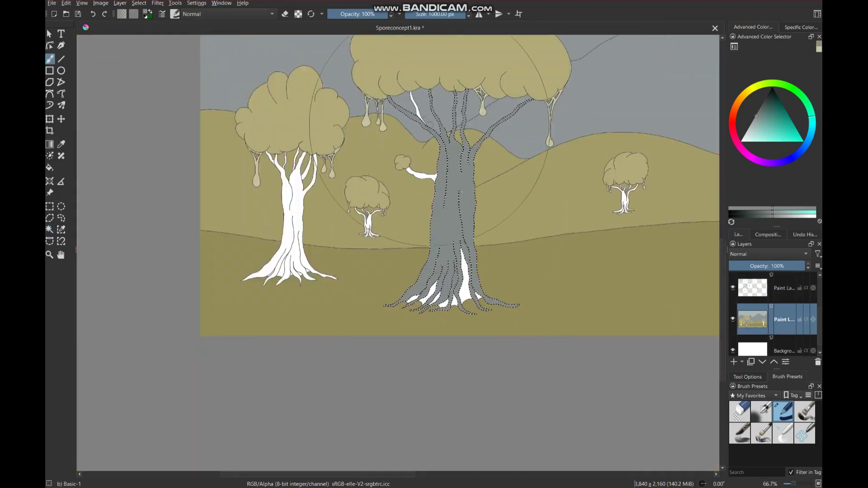
scroll(423, 164, up, 3)
scroll(423, 163, up, 2)
scroll(422, 164, up, 1)
Step: Alternate between the top line layer and the middle colour layer
click(753, 288)
click(753, 319)
key(b)
scroll(280, 145, down, 5)
scroll(529, 282, up, 5)
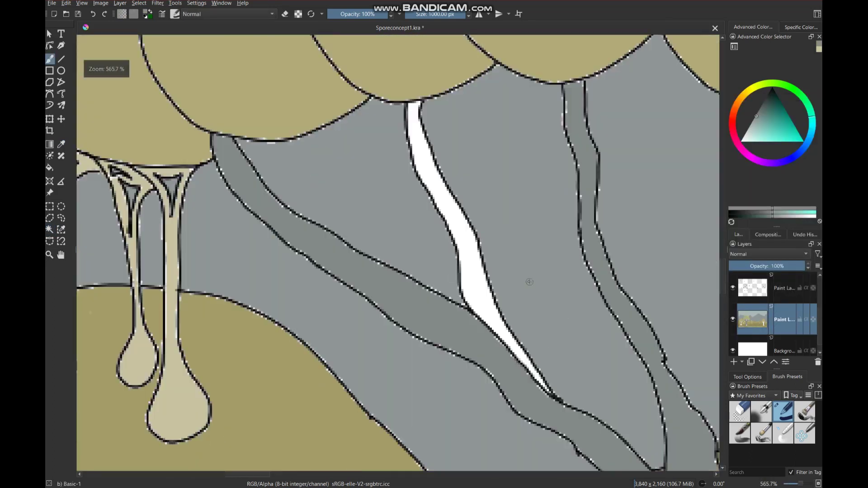
click(753, 287)
click(753, 319)
scroll(529, 281, down, 3)
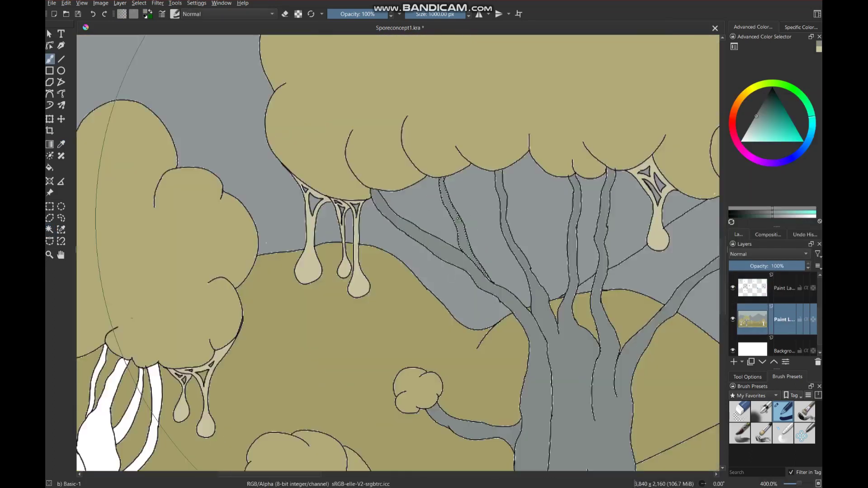
scroll(398, 253, down, 3)
scroll(416, 226, up, 2)
Step: Magic-wand the white tree trunk on the line layer and fill it grey on the colour layer
click(753, 288)
click(50, 229)
click(416, 271)
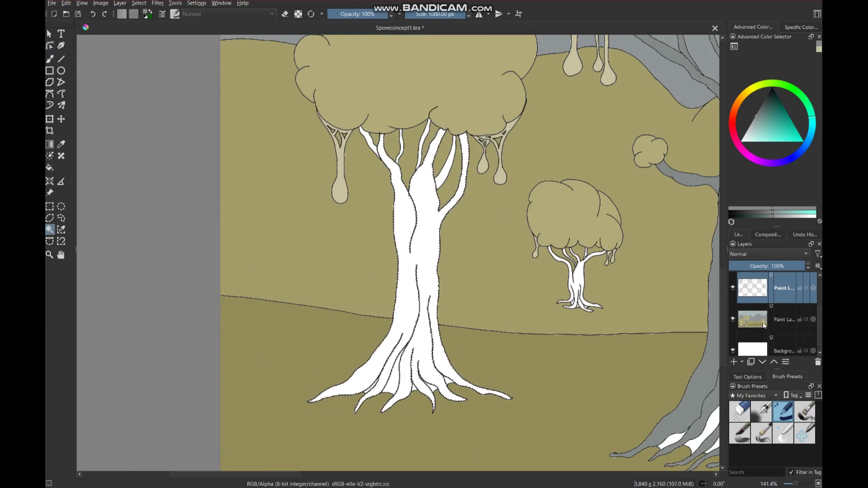
click(764, 325)
key(b)
click(402, 294)
Step: Select the right white trunk and paint it grey
scroll(413, 209, up, 4)
click(753, 287)
click(513, 324)
click(753, 319)
key(b)
click(516, 335)
Step: Select the middle white trunk and fill it grey
click(753, 288)
click(406, 221)
click(753, 319)
key(b)
click(415, 255)
click(753, 287)
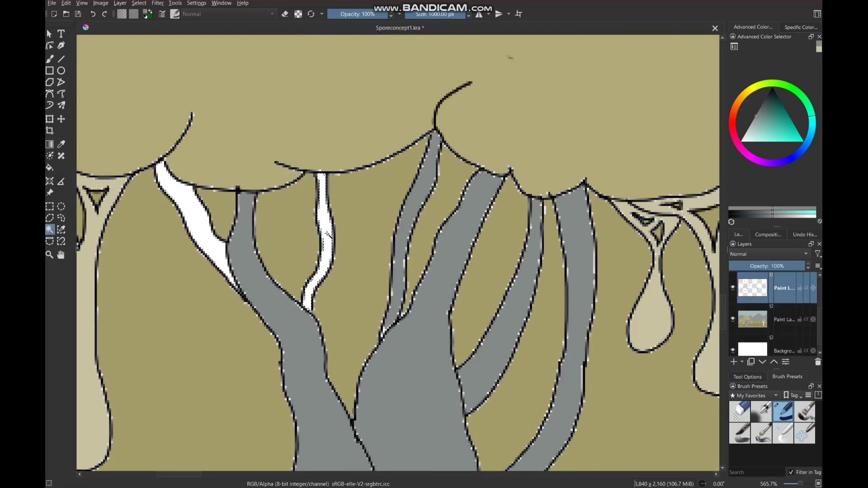
Step: Select the remaining thin white branch and paint it grey
click(753, 320)
key(b)
click(323, 244)
click(753, 287)
click(213, 262)
click(753, 320)
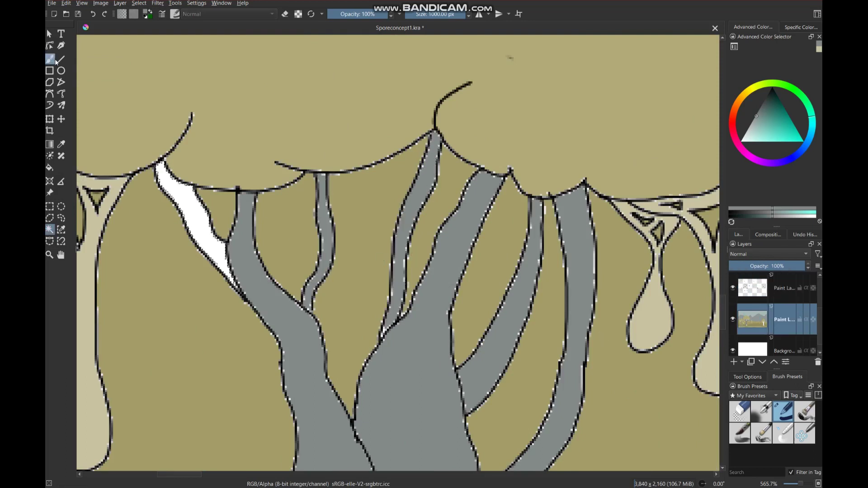
scroll(398, 254, down, 8)
scroll(398, 253, down, 1)
scroll(517, 281, up, 1)
scroll(559, 291, up, 4)
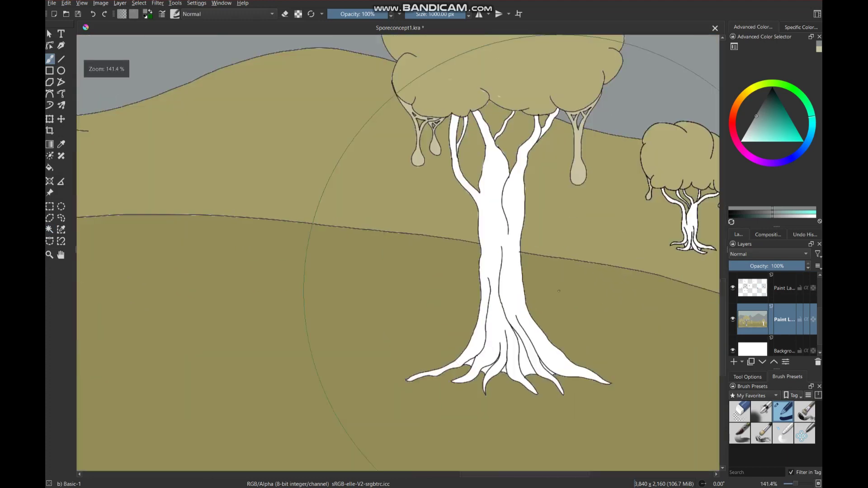
scroll(560, 292, up, 1)
scroll(223, 303, down, 1)
Step: Select another white tree trunk and fill it grey
click(50, 229)
click(416, 276)
click(754, 288)
click(753, 319)
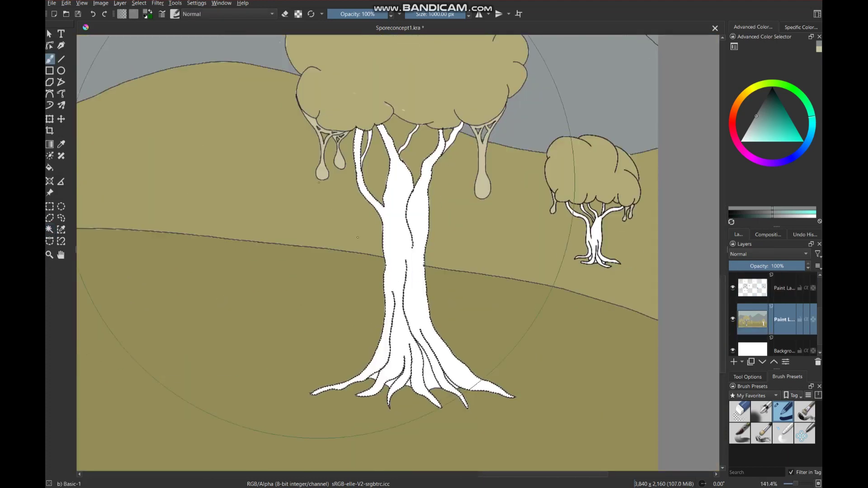
click(357, 237)
scroll(357, 237, down, 1)
scroll(407, 212, up, 2)
scroll(416, 219, up, 3)
Step: Select the white right branch, paint it grey, and return to the lower colour layer
click(50, 229)
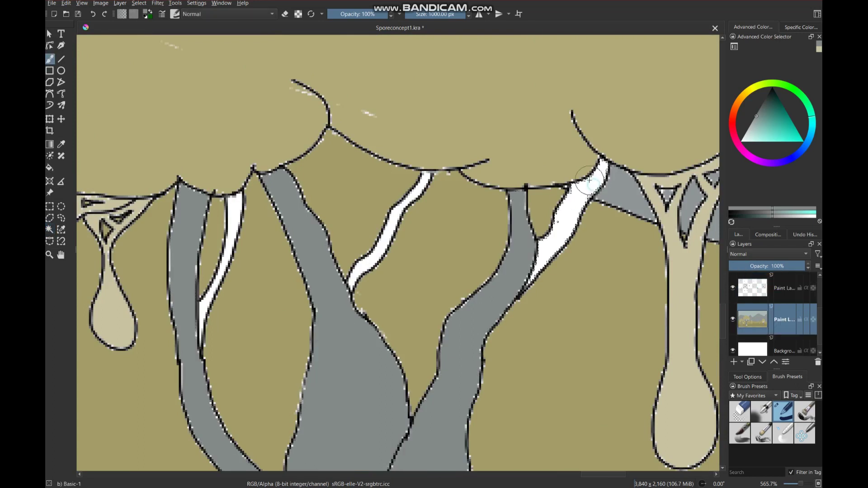
click(589, 180)
click(753, 287)
click(49, 230)
click(754, 317)
key(b)
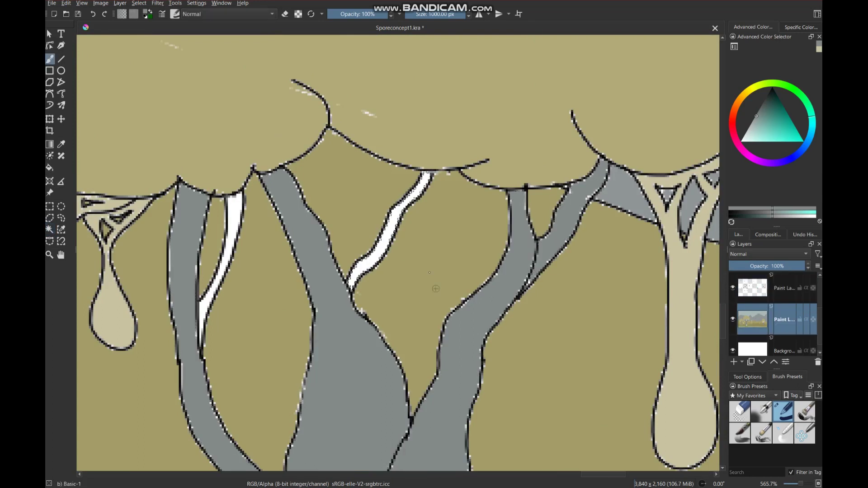
scroll(554, 270, down, 1)
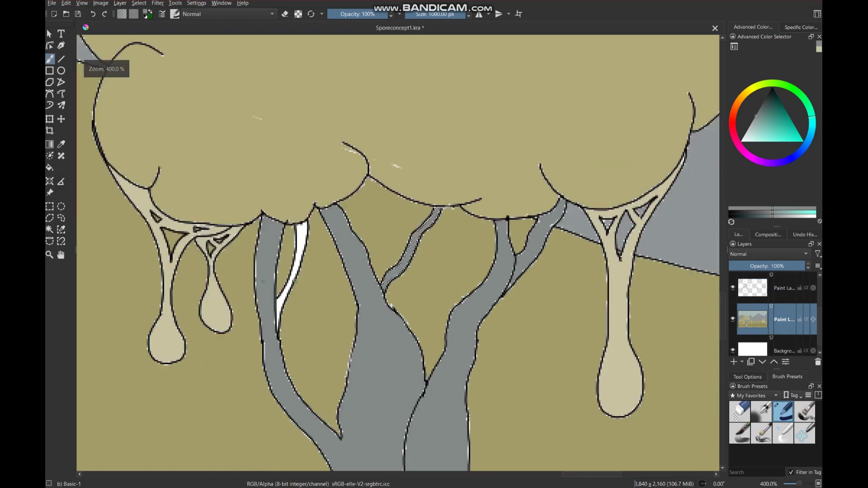
scroll(317, 271, up, 1)
key(b)
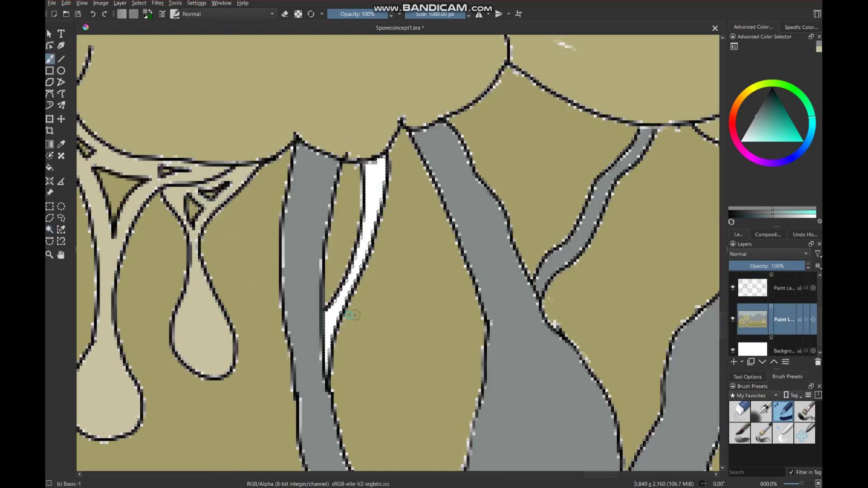
scroll(411, 234, down, 10)
scroll(444, 245, up, 7)
scroll(338, 271, up, 3)
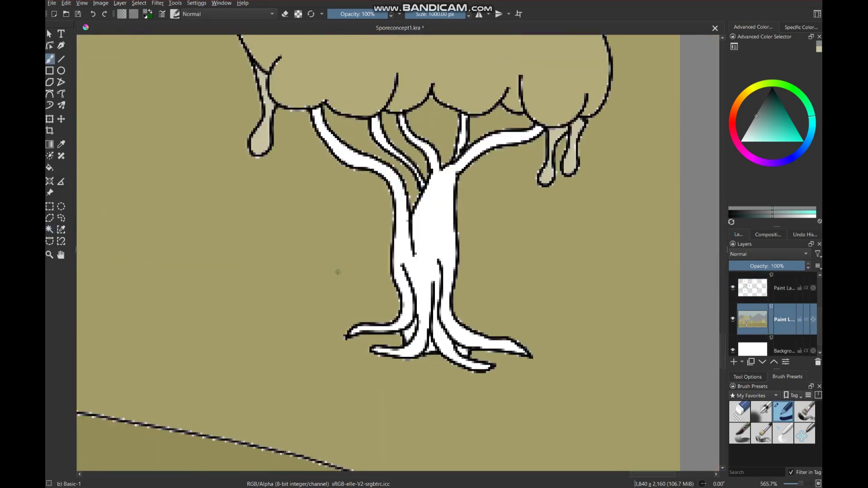
Step: Select the small tree's white trunk and roots and fill them grey with Shift+Backspace
right_click(784, 319)
click(723, 223)
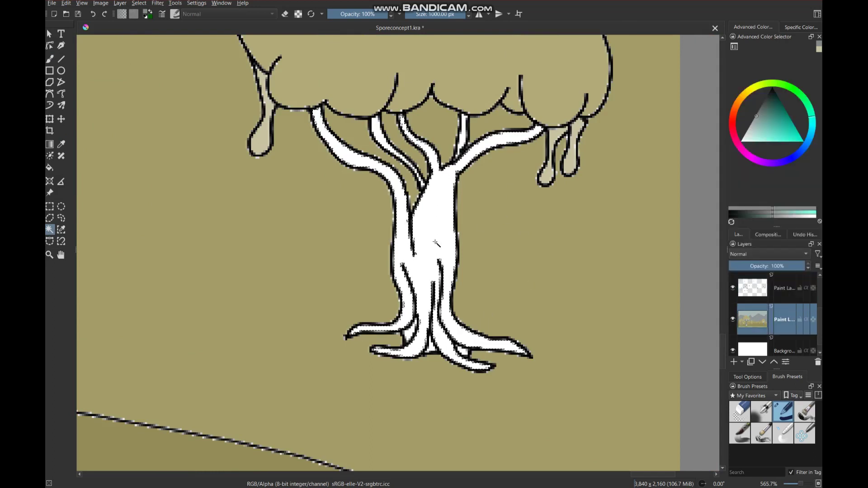
click(49, 59)
scroll(86, 146, down, 3)
scroll(86, 147, up, 2)
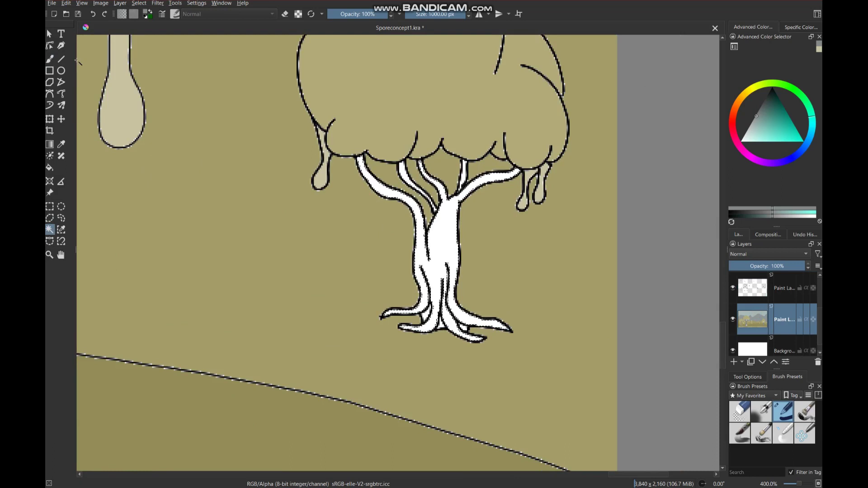
key(shift+BackSpace)
scroll(391, 148, up, 1)
scroll(390, 149, up, 2)
Step: With a tiny brush, paint grey over the leftover white branch stripes
click(49, 229)
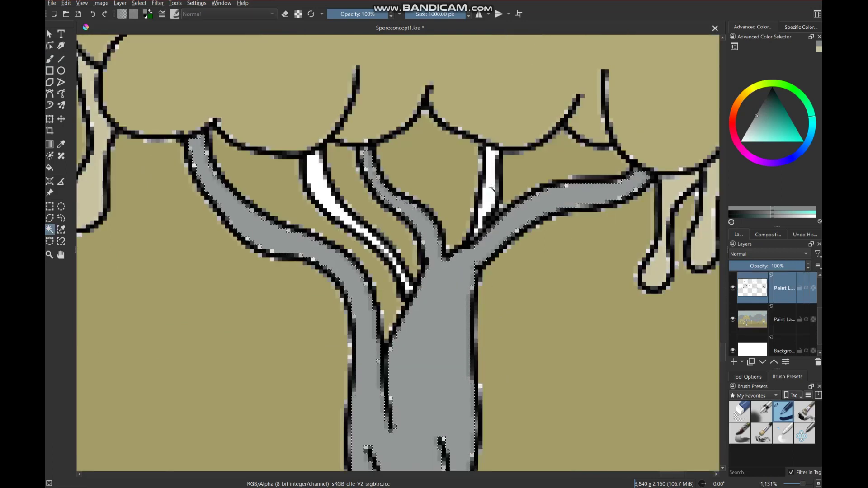
click(51, 61)
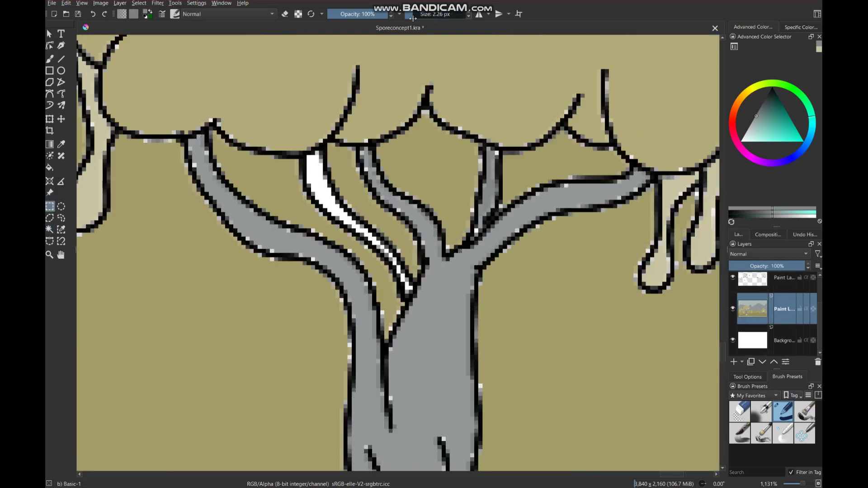
key(plus)
key(plus)
drag(288, 193, 317, 256)
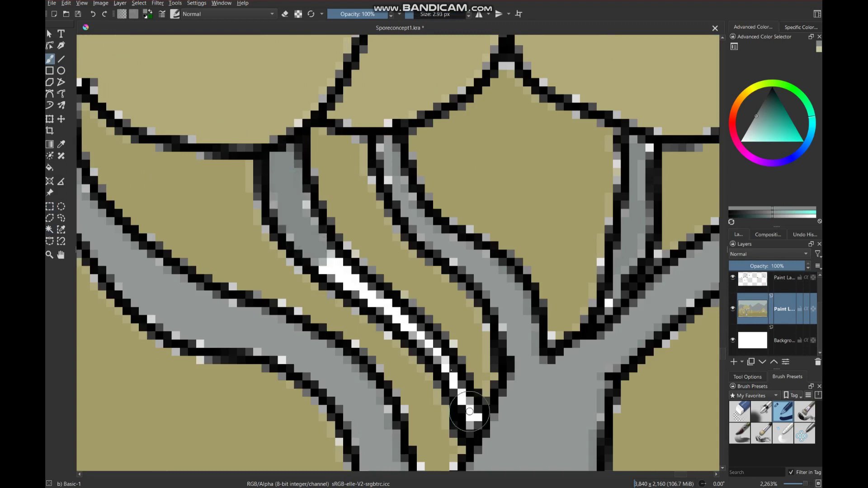
drag(469, 412, 315, 250)
scroll(315, 250, down, 5)
scroll(316, 250, up, 4)
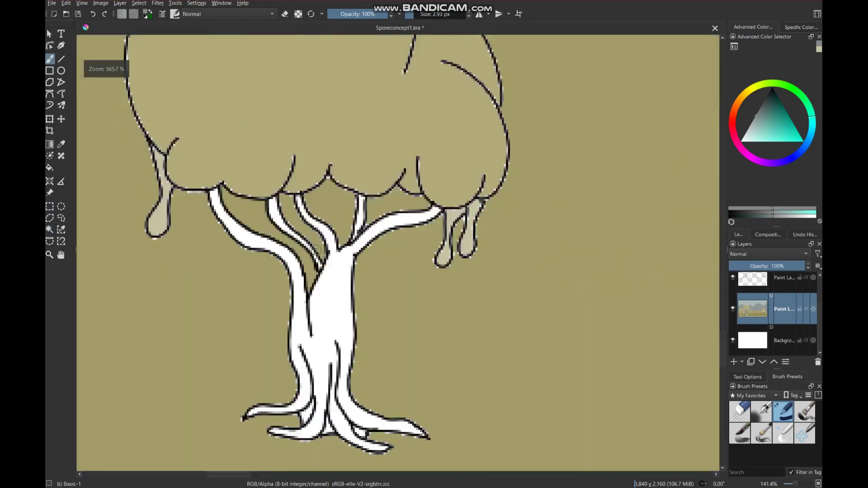
scroll(315, 250, up, 4)
Step: Paint grey down the small tree's branch stripes and the narrow branch gap
drag(236, 113, 429, 374)
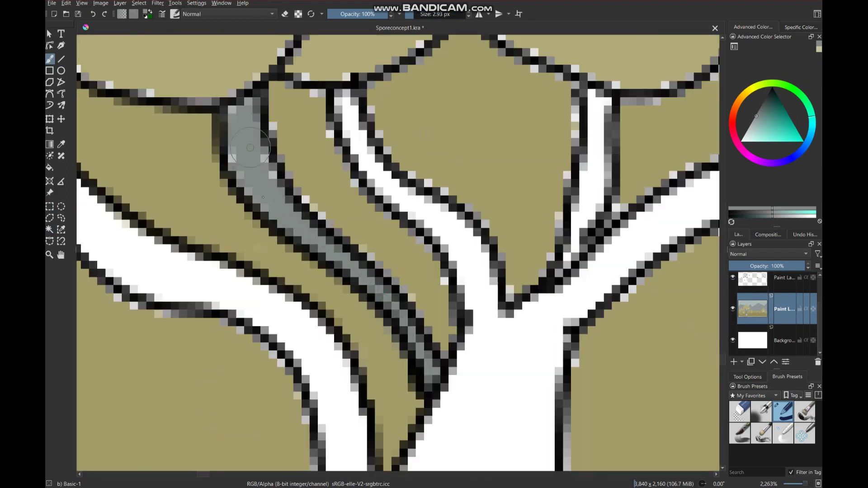
scroll(407, 175, down, 2)
scroll(407, 174, down, 2)
drag(384, 196, 334, 362)
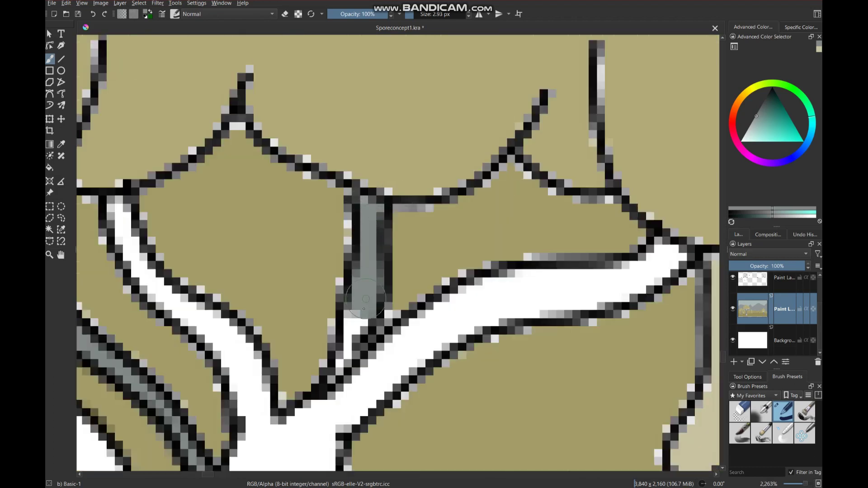
scroll(334, 362, down, 3)
scroll(371, 294, down, 3)
scroll(372, 294, up, 6)
drag(329, 228, 333, 267)
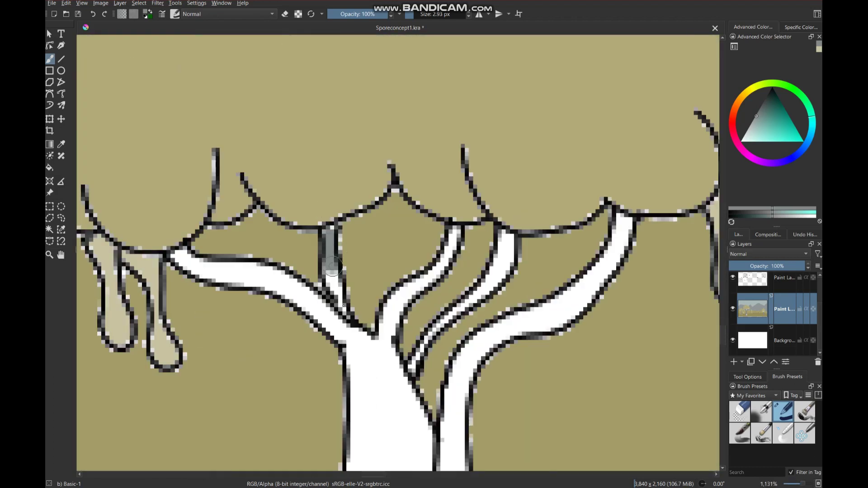
drag(502, 258, 428, 332)
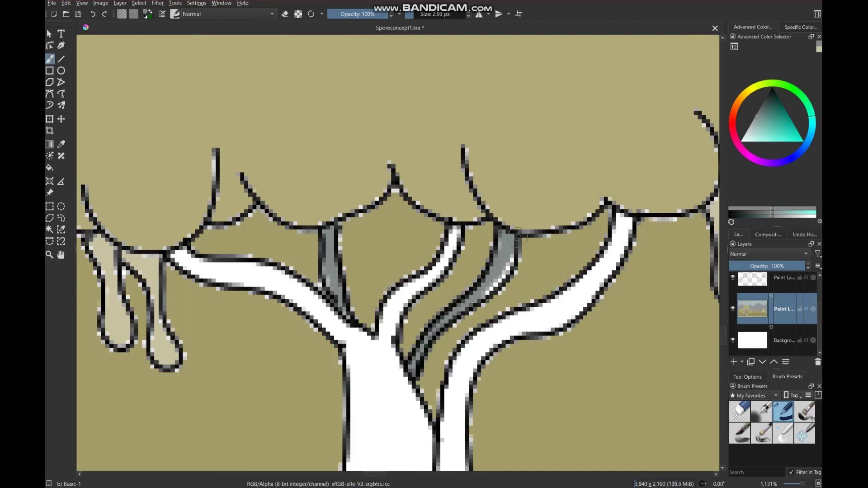
Step: Magic-wand select the small tree's white trunk again and return to the brush
scroll(490, 284, down, 3)
scroll(86, 188, down, 2)
scroll(86, 187, up, 3)
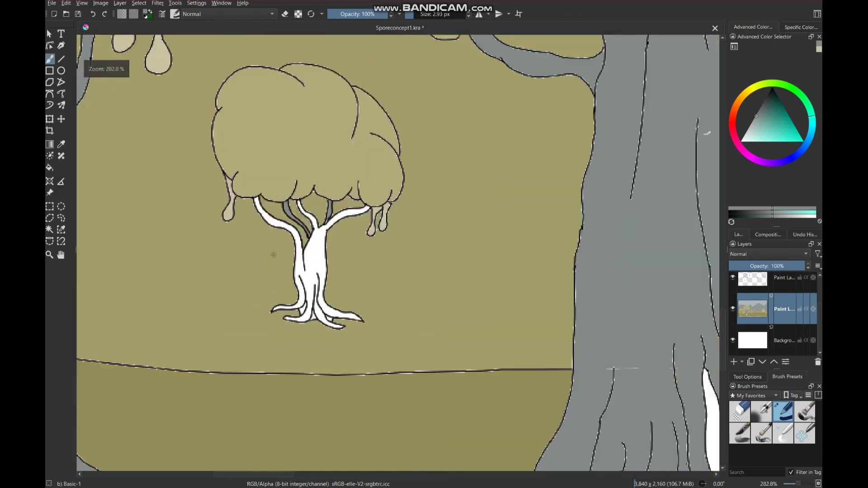
scroll(87, 187, up, 2)
click(49, 229)
click(412, 272)
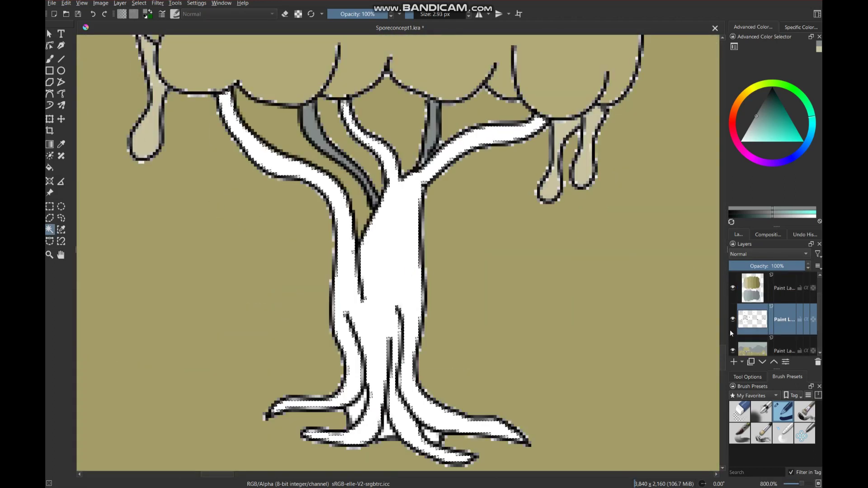
key(b)
scroll(303, 98, down, 1)
scroll(400, 229, down, 3)
scroll(399, 229, down, 1)
scroll(103, 245, up, 4)
Step: Make the middle colour layer active and switch to rectangular selection
click(757, 317)
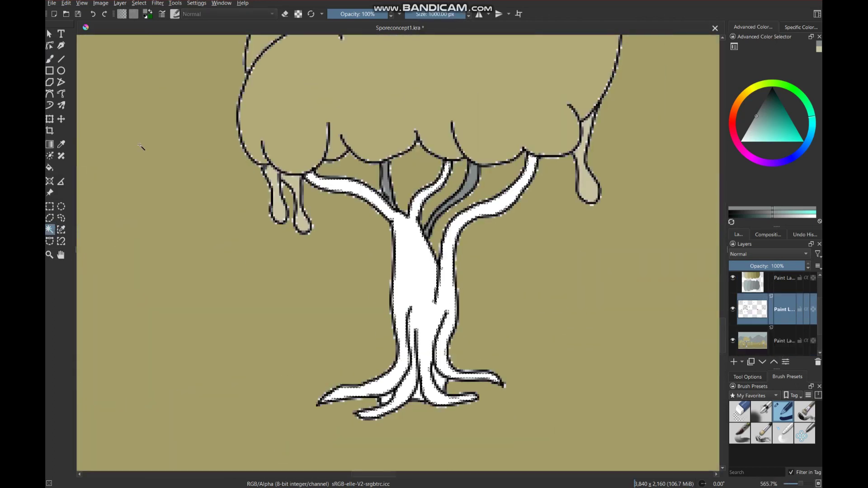
key(b)
key(ctrl+r)
scroll(274, 306, down, 5)
scroll(274, 306, up, 3)
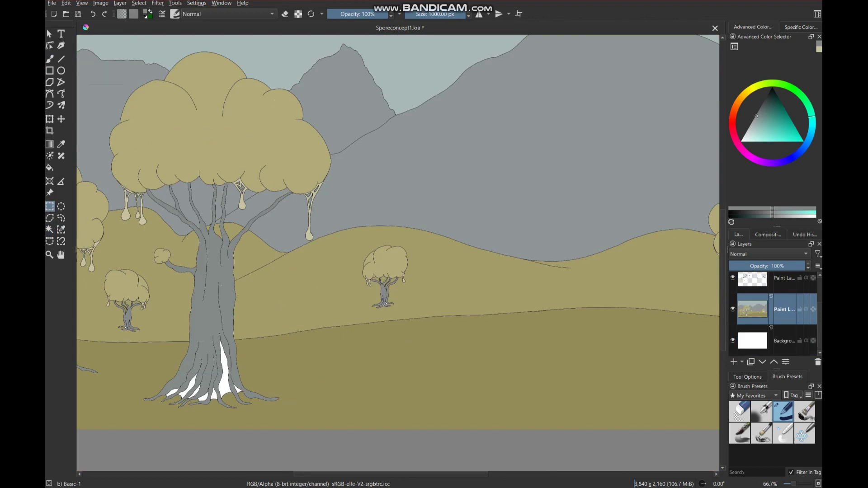
Step: Paint olive over the white triangle between the tree roots
key(b)
scroll(380, 308, up, 7)
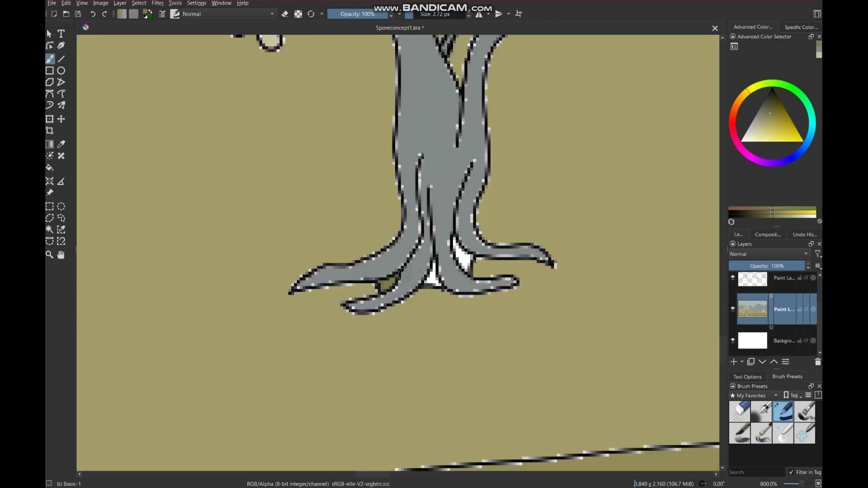
scroll(465, 260, down, 1)
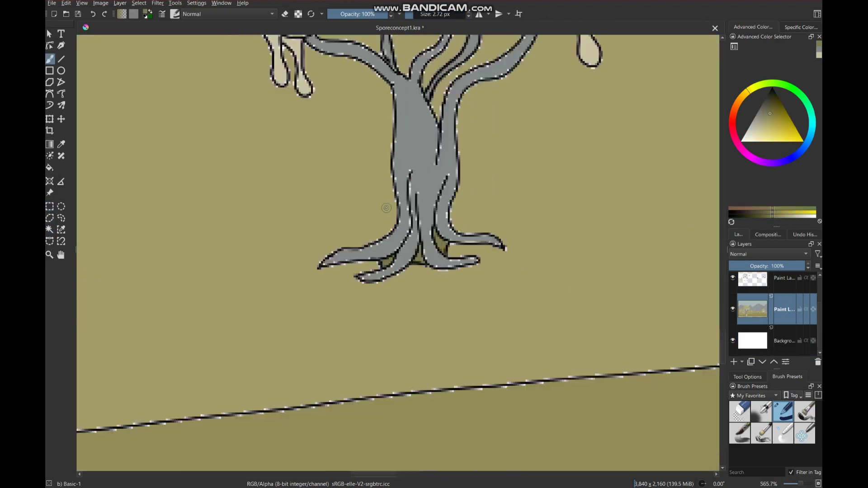
scroll(465, 260, down, 4)
scroll(665, 273, up, 8)
drag(552, 233, 555, 265)
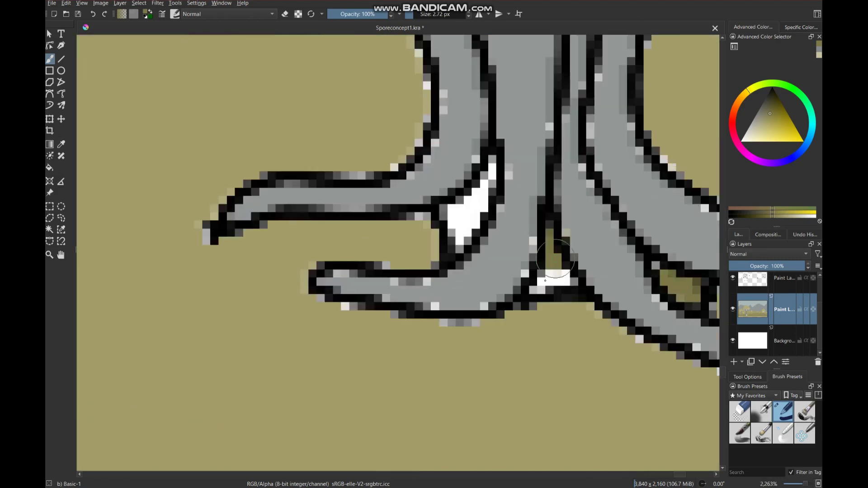
Step: Cover the thin white stripe between the roots with olive
scroll(547, 288, down, 2)
scroll(548, 288, down, 3)
scroll(547, 288, down, 4)
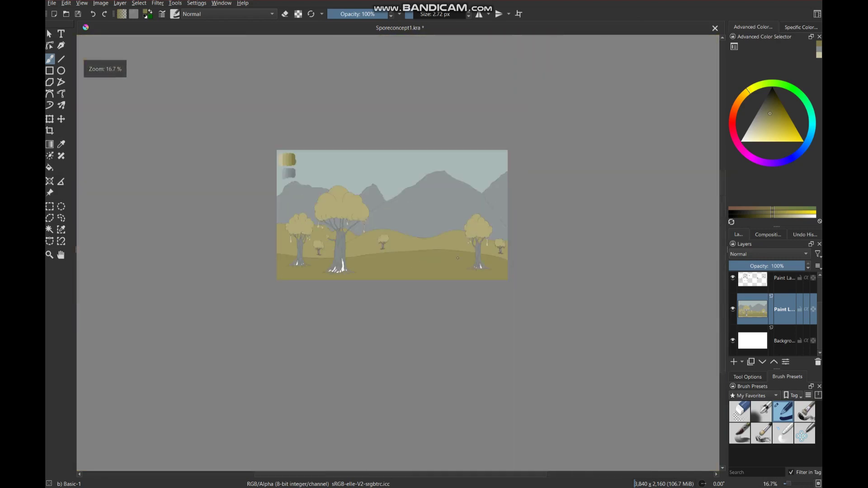
scroll(485, 270, up, 7)
scroll(339, 138, up, 1)
drag(328, 123, 377, 183)
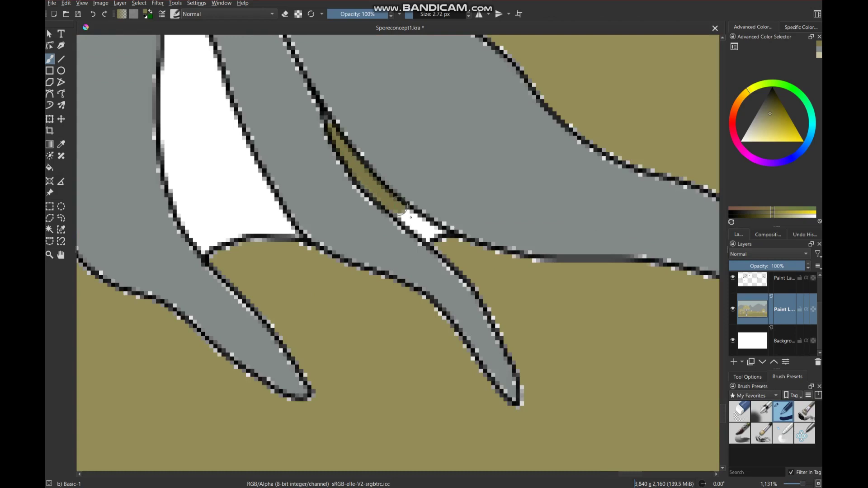
scroll(413, 222, down, 4)
scroll(327, 278, up, 1)
Step: Inspect the root area and switch to contiguous colour selection
scroll(326, 278, up, 1)
scroll(327, 278, down, 10)
scroll(327, 277, up, 7)
scroll(285, 250, up, 6)
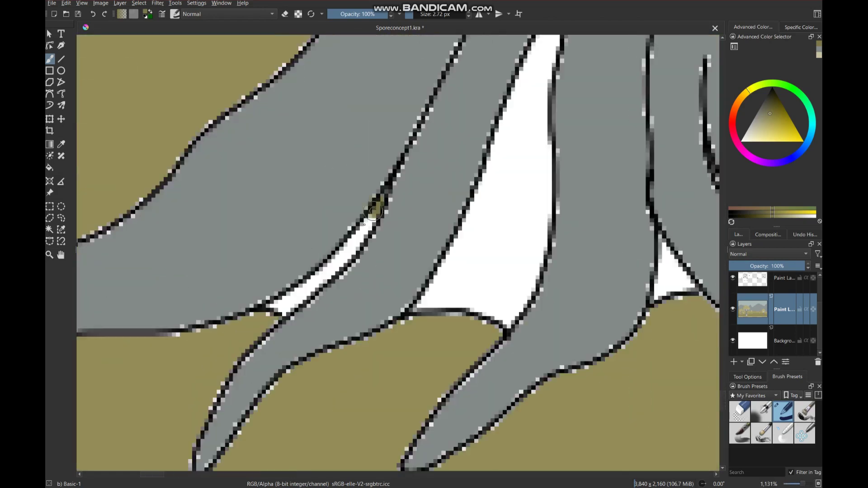
scroll(275, 309, down, 5)
scroll(188, 102, down, 7)
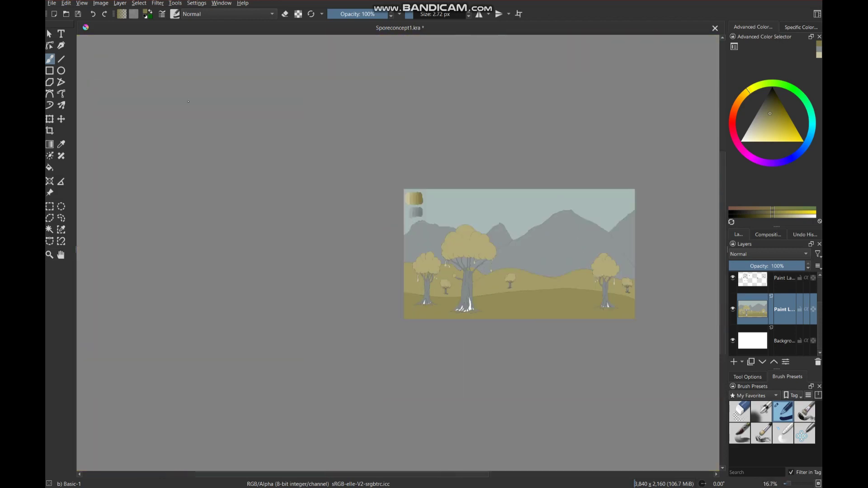
click(50, 229)
scroll(422, 330, up, 8)
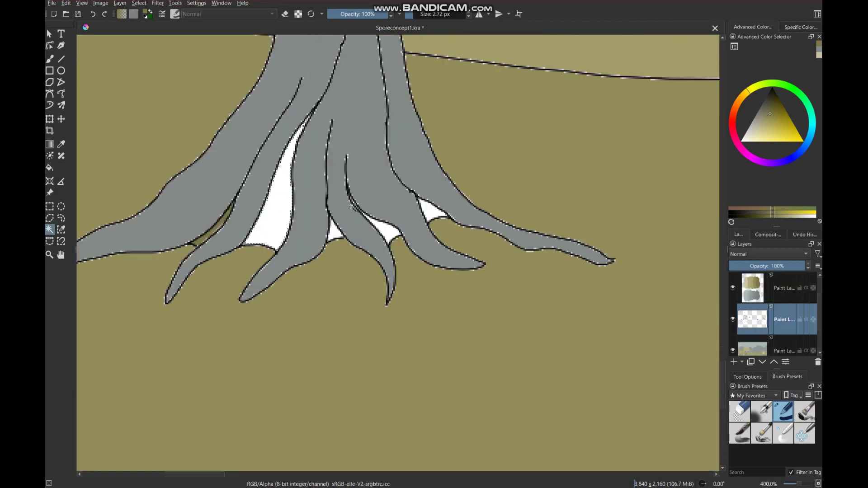
Step: Select the first white gap between the roots with the Magic Wand and brush olive into it
click(288, 201)
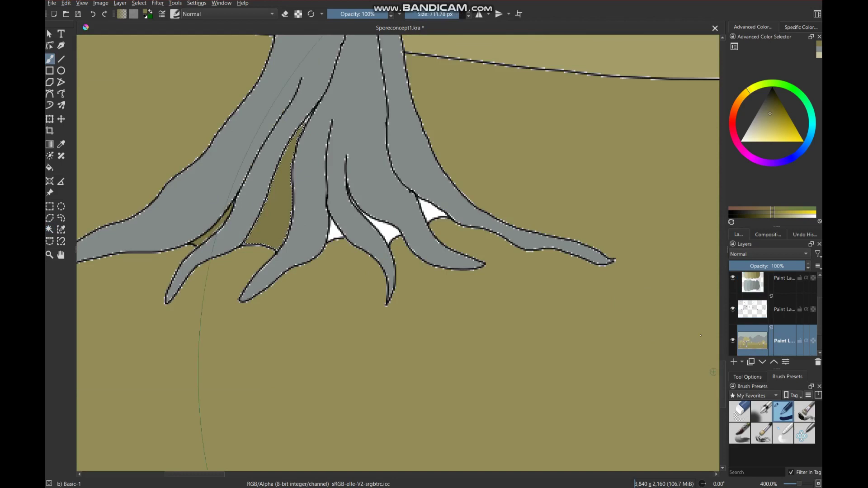
key(Page_Up)
key(b)
click(336, 233)
Step: Select the next small white gap on the line art and paint it olive
key(Page_Down)
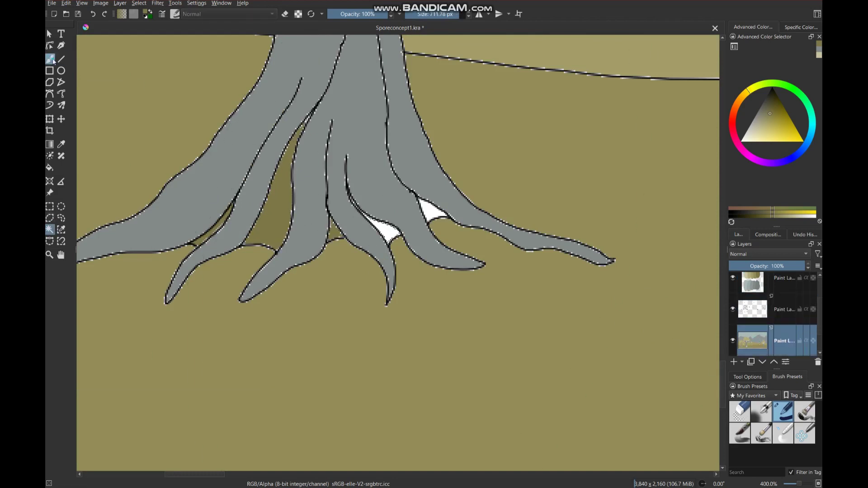
click(775, 314)
key(ctrl+w)
click(745, 335)
key(b)
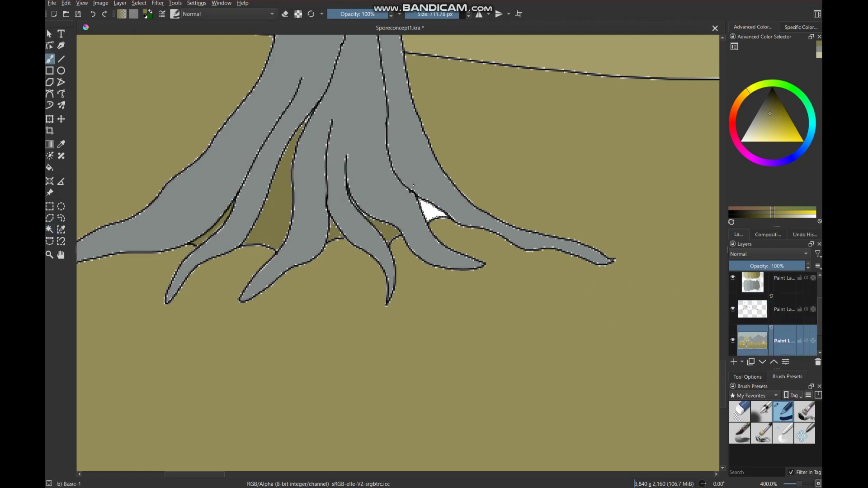
click(432, 210)
scroll(432, 210, down, 4)
scroll(550, 246, up, 4)
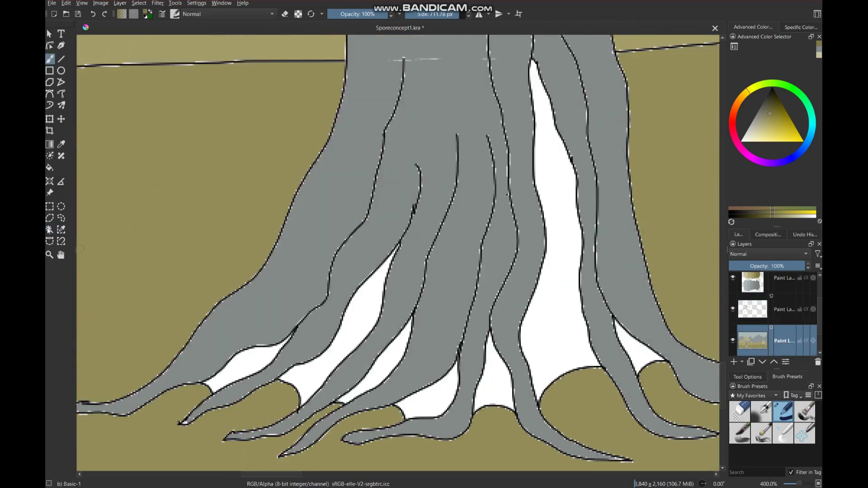
Step: Fill the white gap between the left roots with dark olive, dabbing its corners
click(50, 230)
key(Page_Up)
click(244, 364)
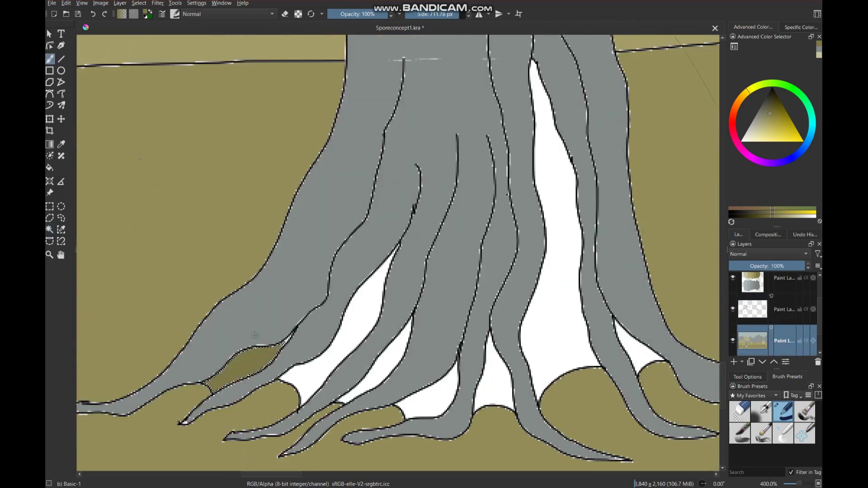
click(751, 349)
click(50, 59)
drag(375, 272, 317, 384)
click(50, 230)
click(398, 349)
click(50, 59)
Step: Select the white gap near the lower roots and paint it dark olive
click(376, 362)
key(Page_Up)
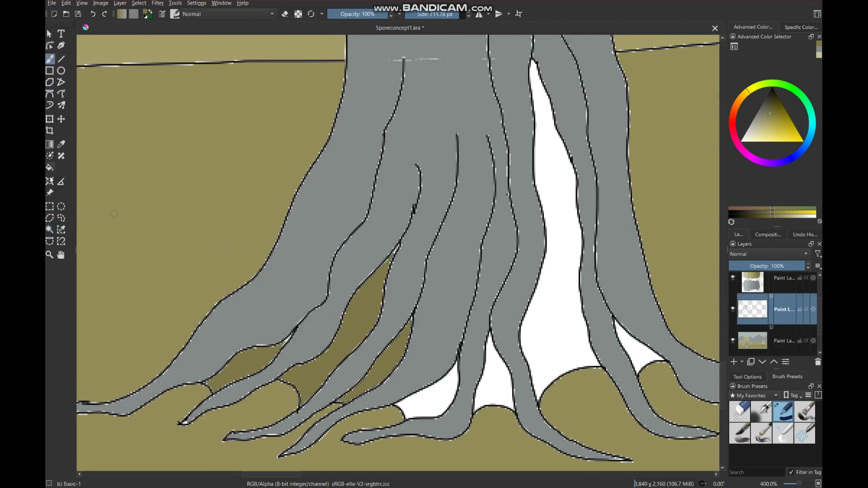
click(435, 403)
key(Page_Down)
key(b)
drag(434, 398, 412, 407)
Step: Select the tall white gap between the central roots and fill it with dark olive
key(Page_Up)
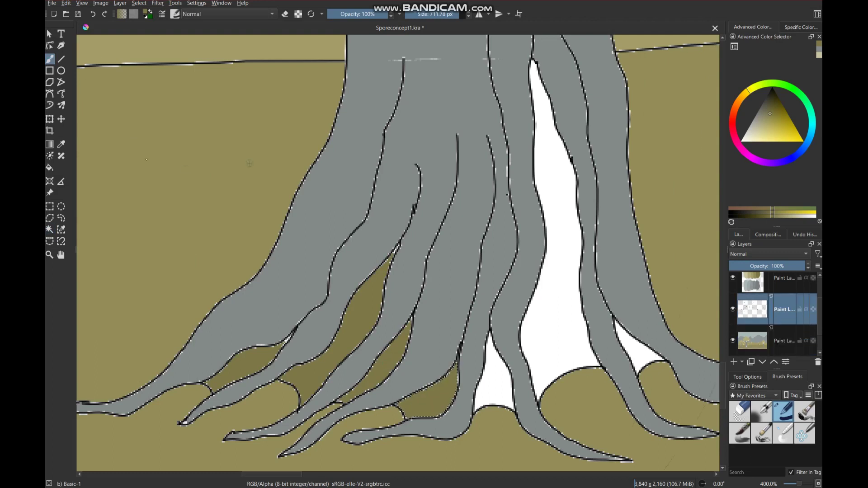
click(488, 388)
key(Page_Down)
key(b)
drag(493, 358, 491, 398)
Step: Paint olive into the white gaps at the right roots, finishing this tree
key(Page_Up)
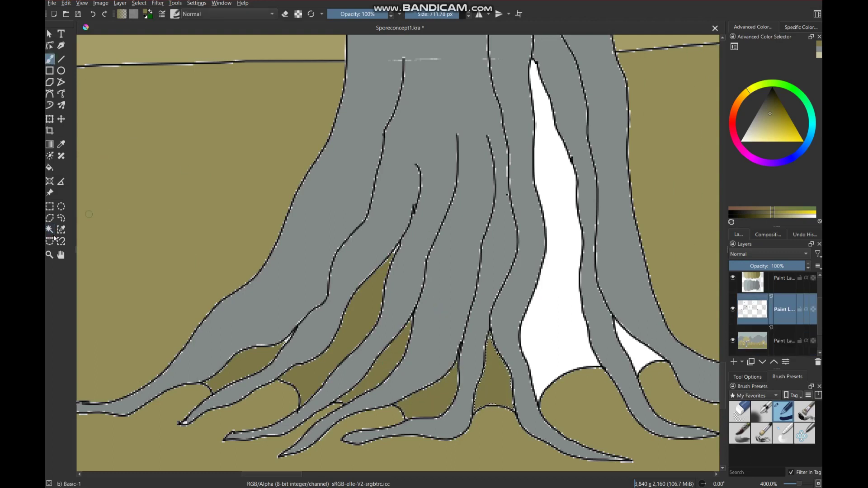
click(766, 340)
key(b)
click(563, 219)
key(minus)
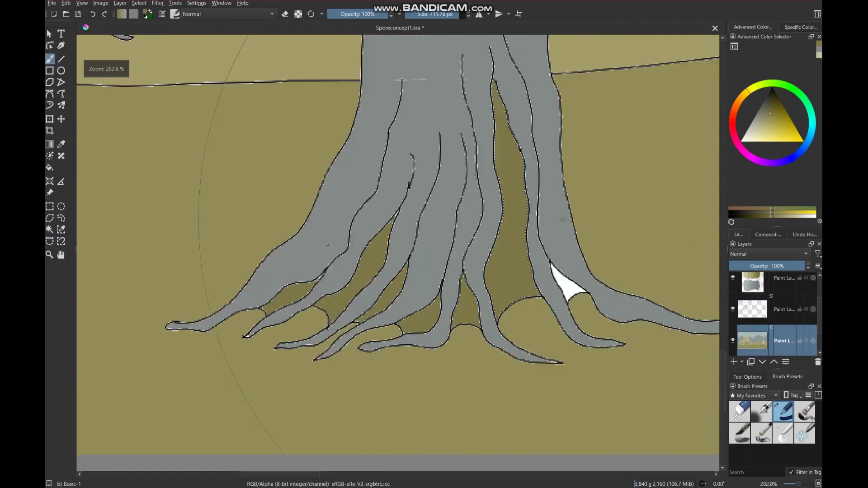
click(753, 319)
key(Page_Down)
key(b)
Step: Select the white gap between the other tree's roots and paint it olive
scroll(566, 357, down, 9)
scroll(565, 358, up, 9)
scroll(566, 357, up, 2)
click(399, 312)
key(Page_Down)
key(b)
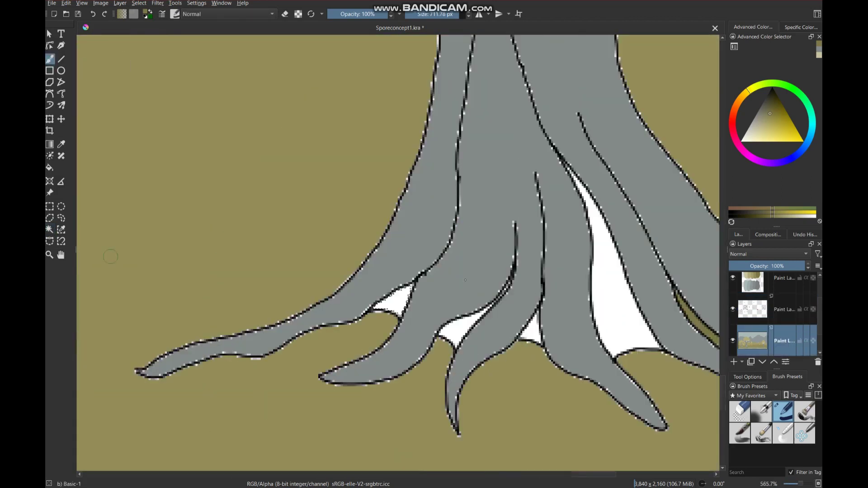
drag(402, 294, 384, 312)
Step: Toggle between the line art and flat colour layers, ending on the flat colour layer with the brush
key(Page_Up)
key(Page_Down)
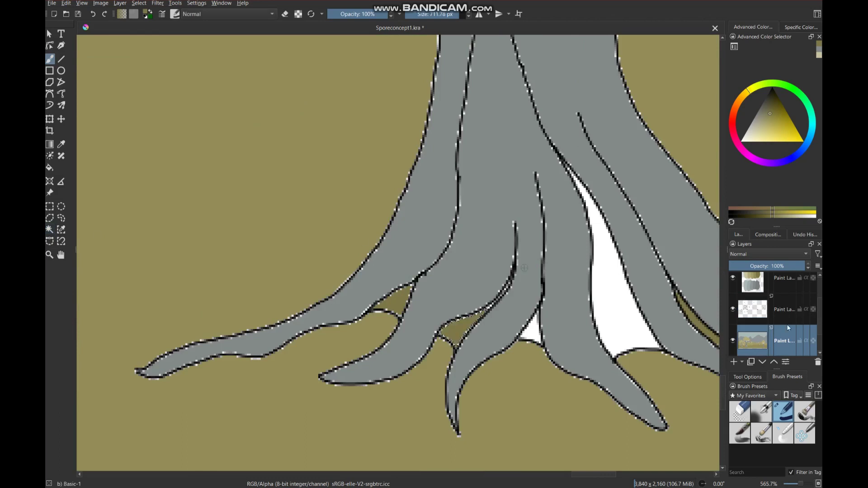
key(Page_Up)
click(758, 354)
key(Page_Up)
click(771, 346)
click(49, 59)
Step: On the Background layer, sample the hills' olive and recentre the zoomed-in painting for filling
scroll(445, 211, down, 5)
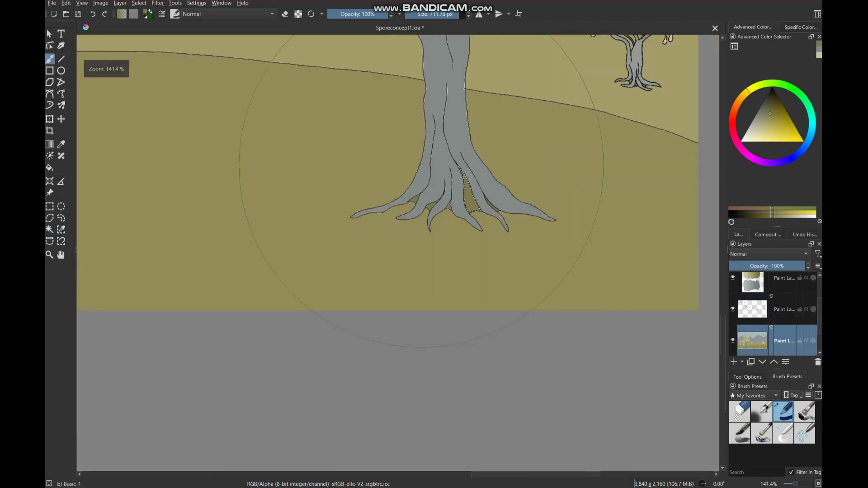
scroll(444, 211, down, 3)
key(Page_Down)
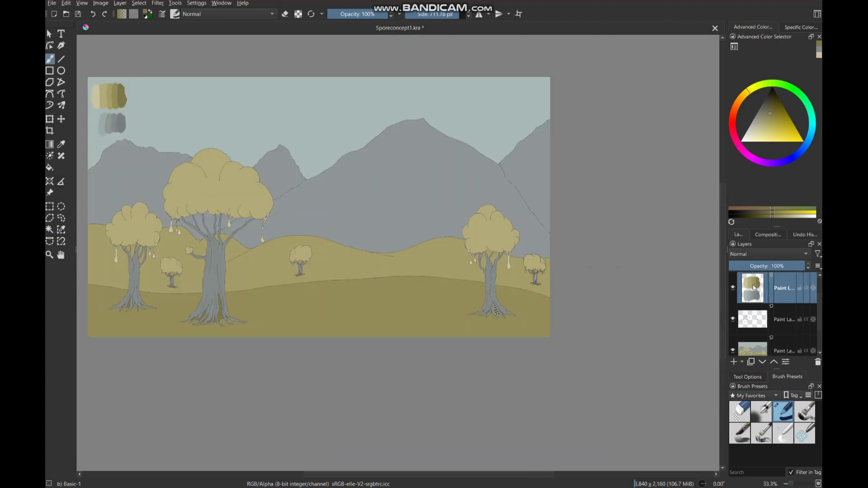
scroll(462, 310, down, 2)
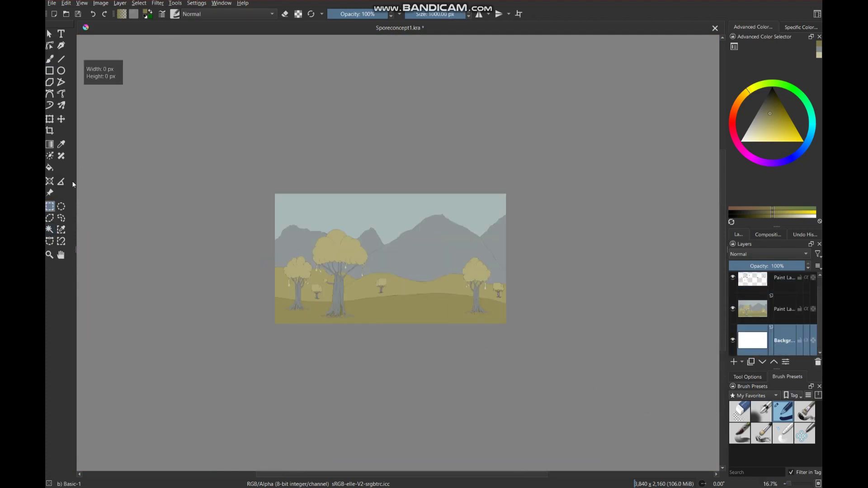
key(plus)
key(plus)
key(plus)
key(plus)
ctrl+click(201, 230)
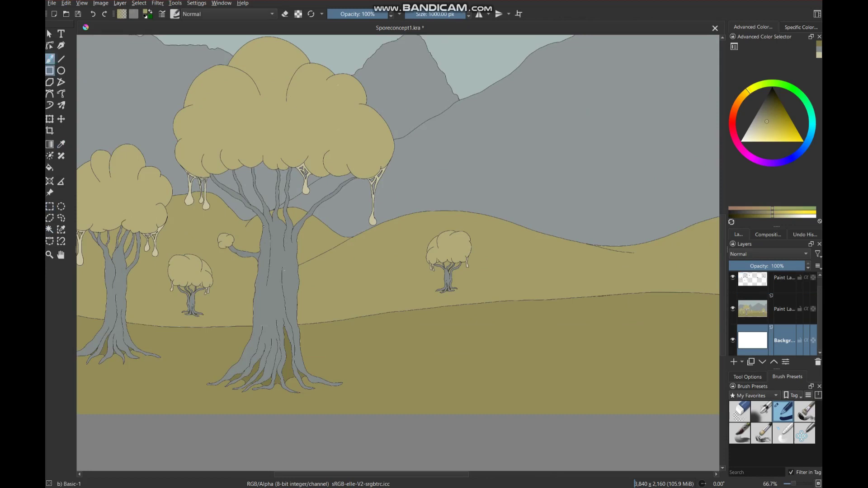
key(minus)
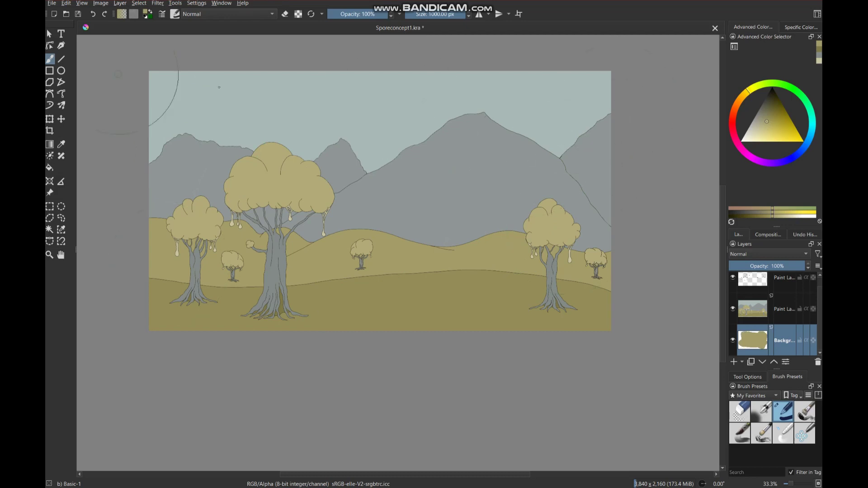
drag(274, 82, 338, 157)
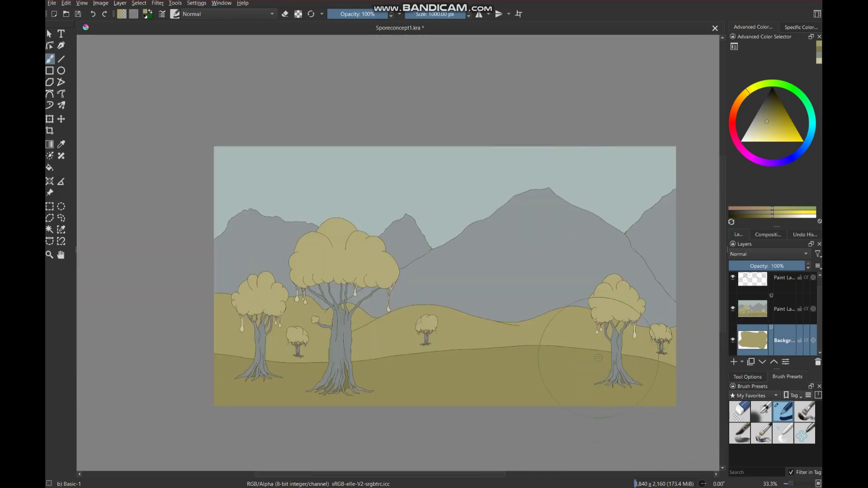